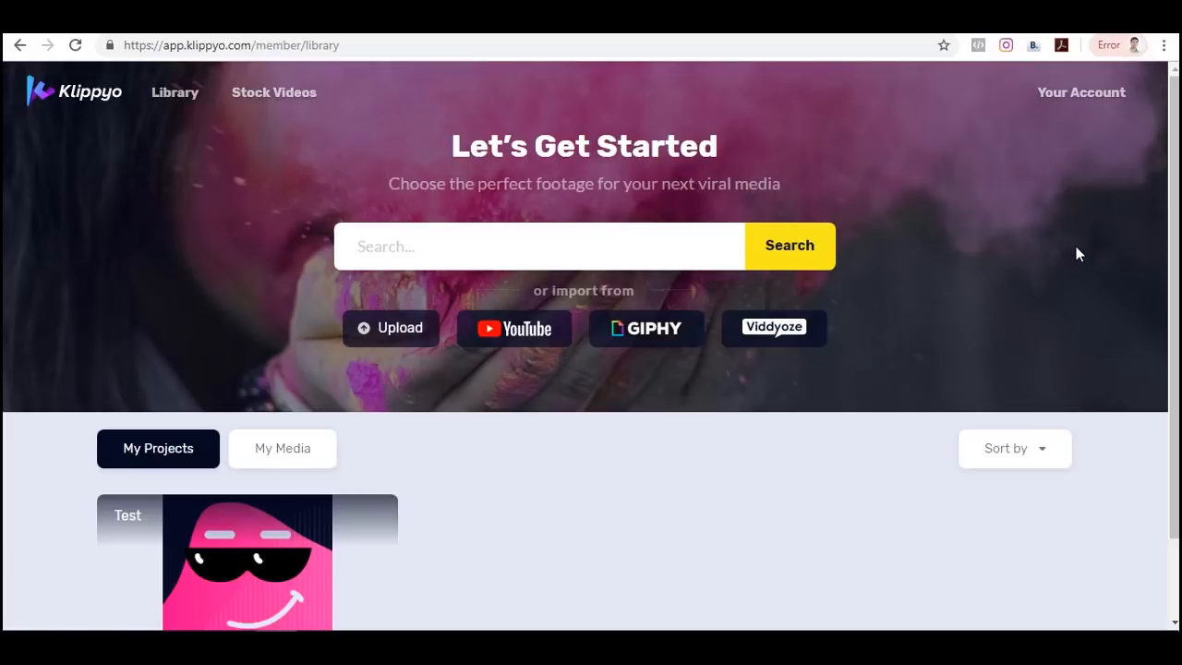
Look over the library page, including the Test project and the available import sources.
scroll(1053, 323, down, 1)
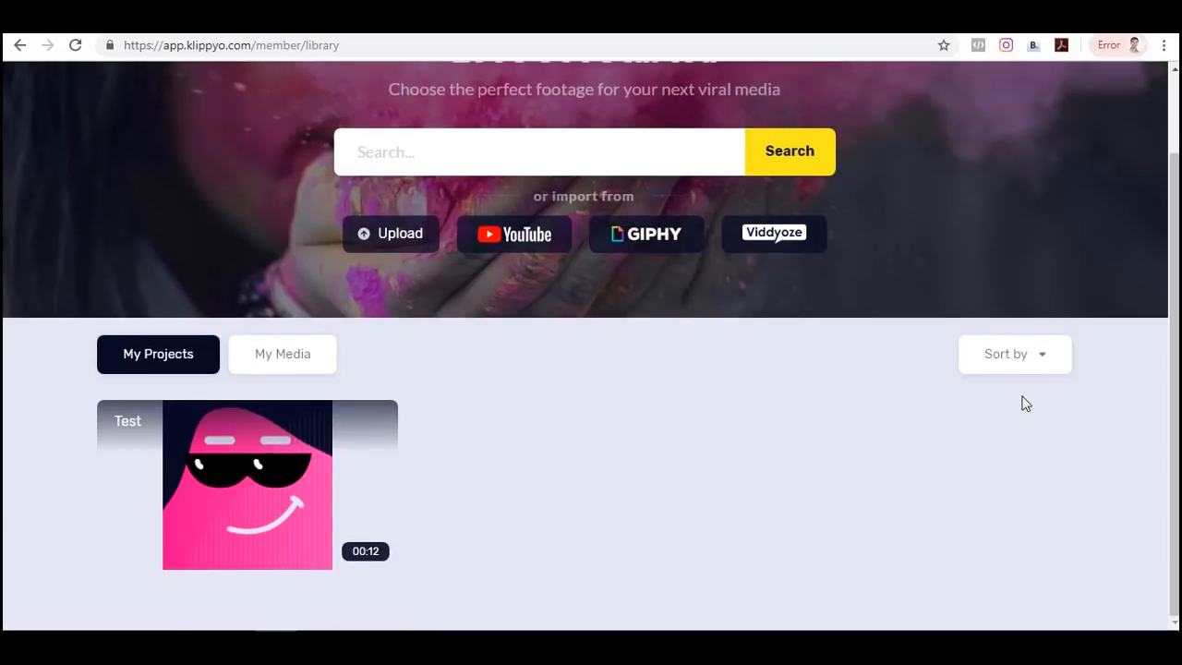
scroll(1025, 403, up, 1)
scroll(1022, 404, down, 2)
scroll(1023, 403, up, 2)
scroll(1023, 403, down, 2)
mouse_move(257, 535)
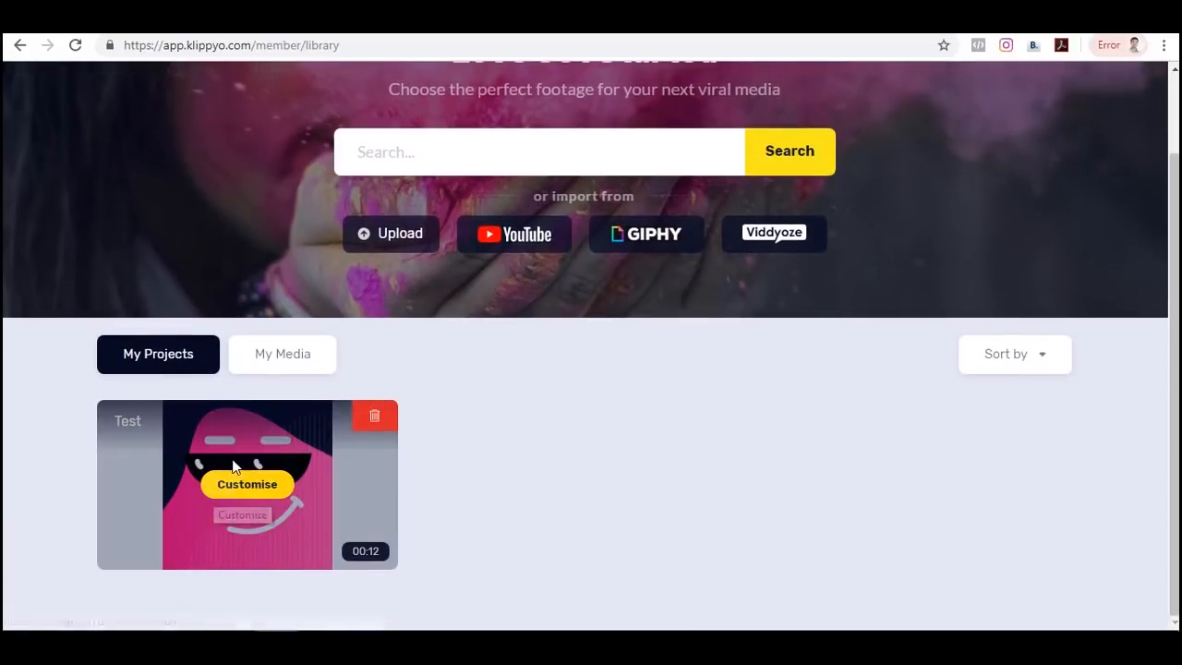
scroll(632, 452, up, 1)
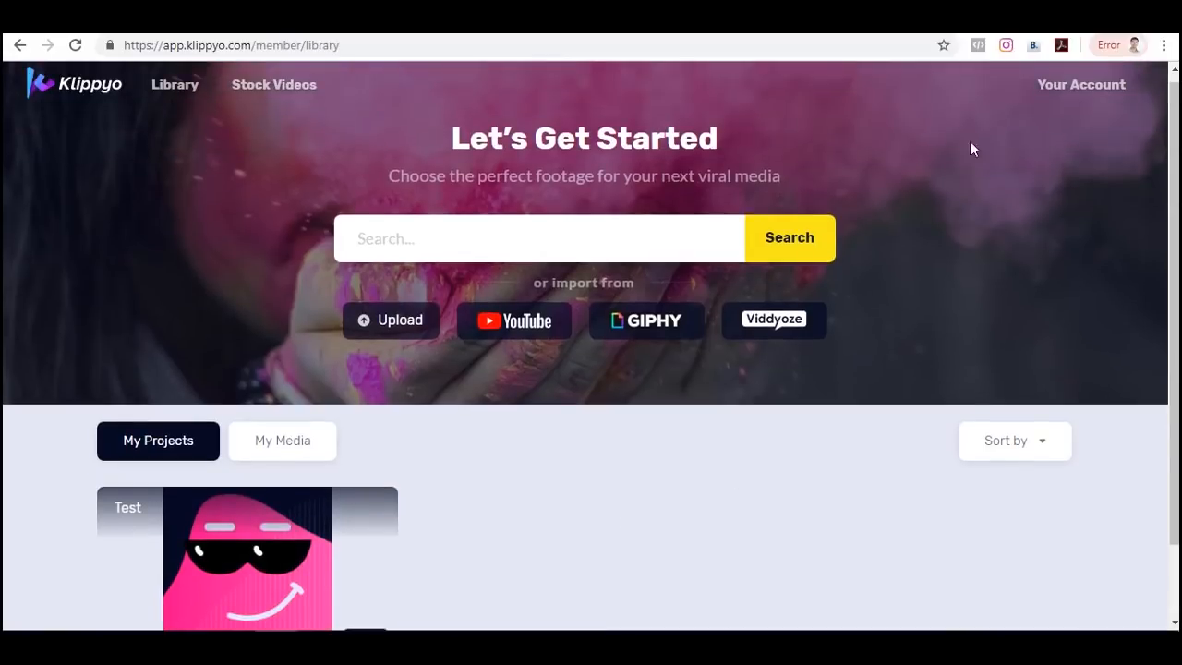
scroll(1032, 231, down, 1)
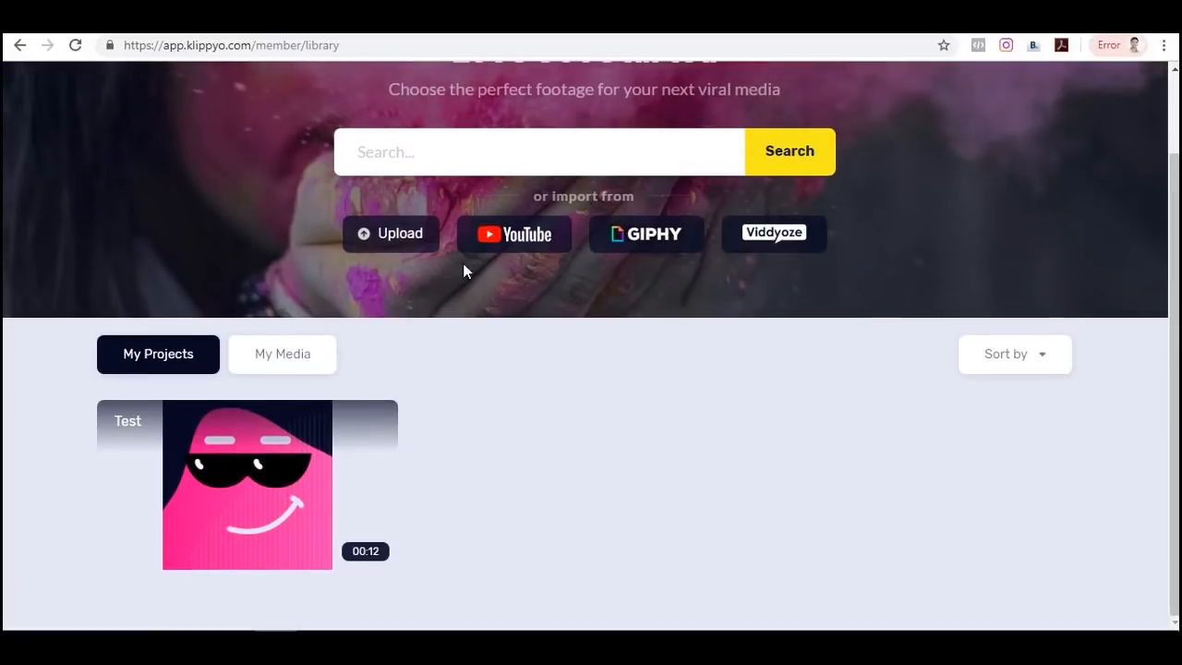
scroll(974, 227, up, 1)
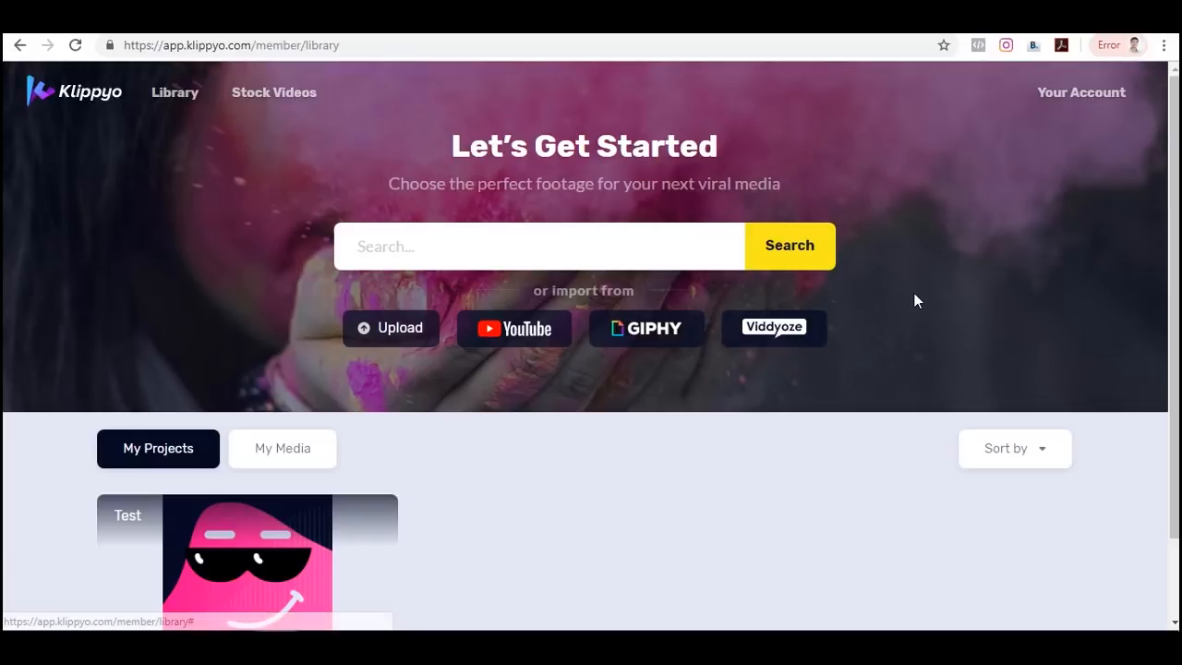
scroll(914, 300, down, 1)
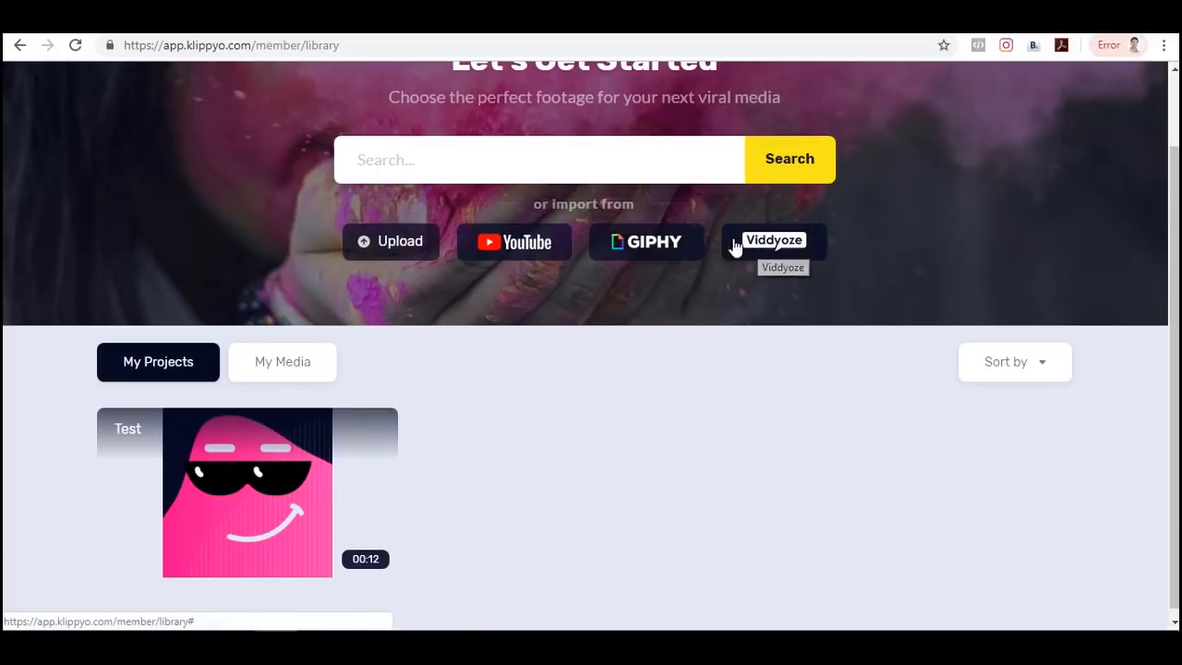
scroll(728, 340, up, 1)
scroll(729, 340, down, 1)
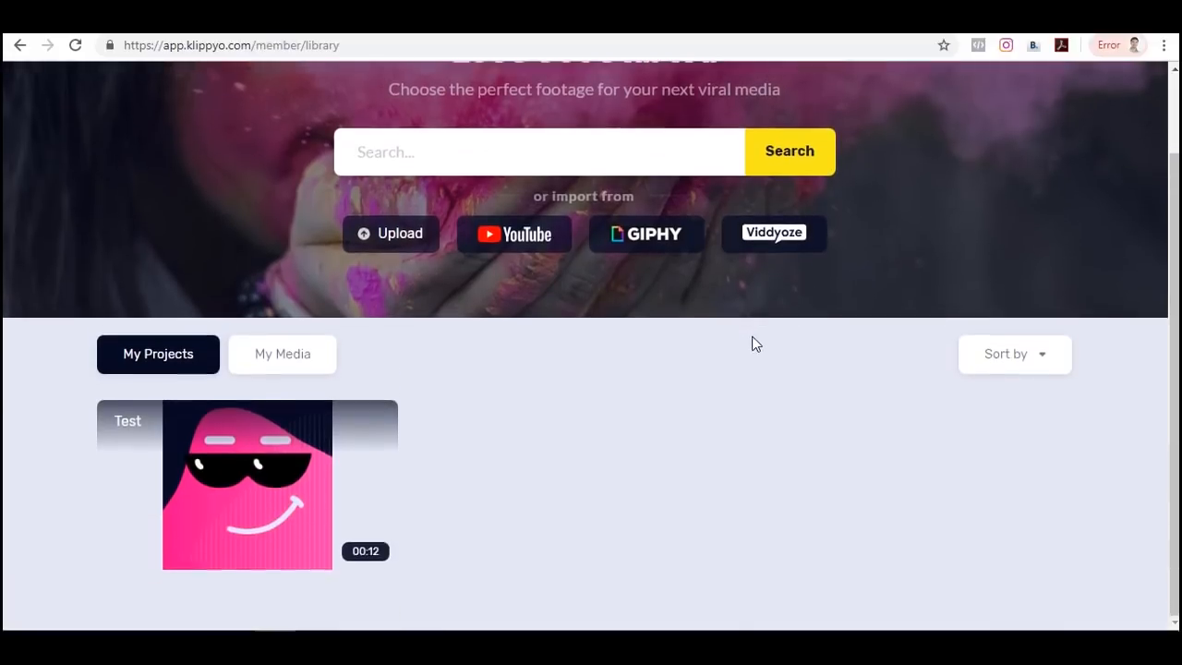
Open the Viddyoze import source to view its renders, and close the dialog again.
scroll(755, 343, up, 1)
click(781, 326)
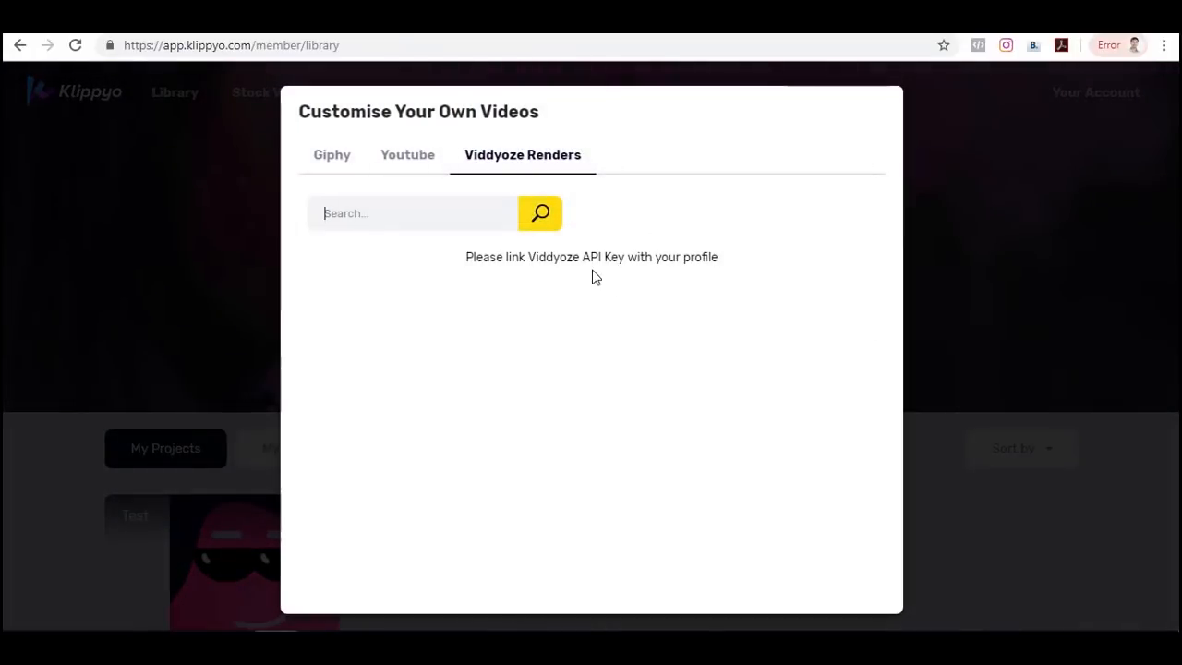
click(947, 481)
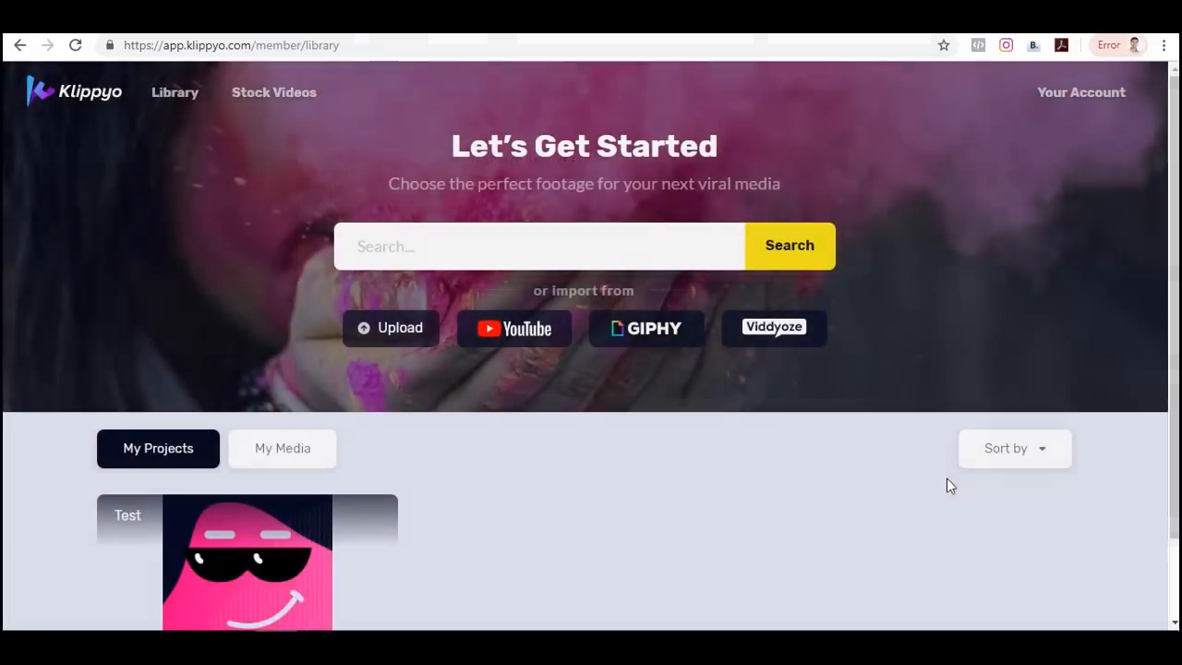
Open the Stock Videos page and follow its link to the Shutterstock website.
scroll(888, 357, down, 2)
scroll(888, 357, up, 2)
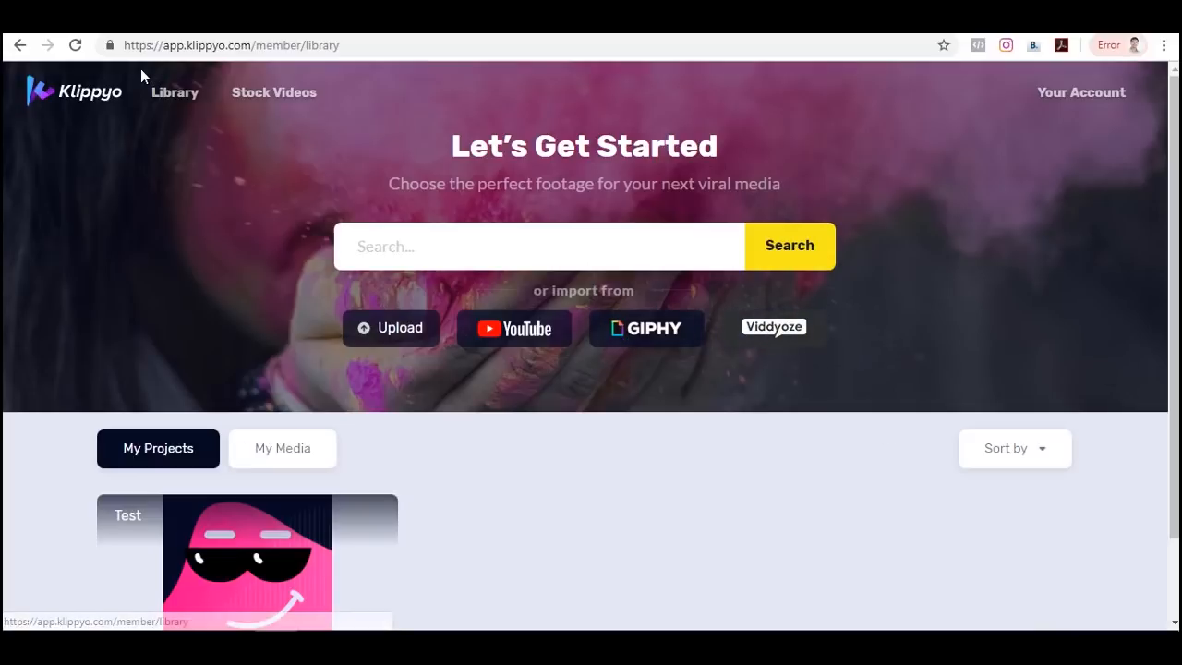
scroll(1025, 328, down, 1)
scroll(1025, 328, up, 1)
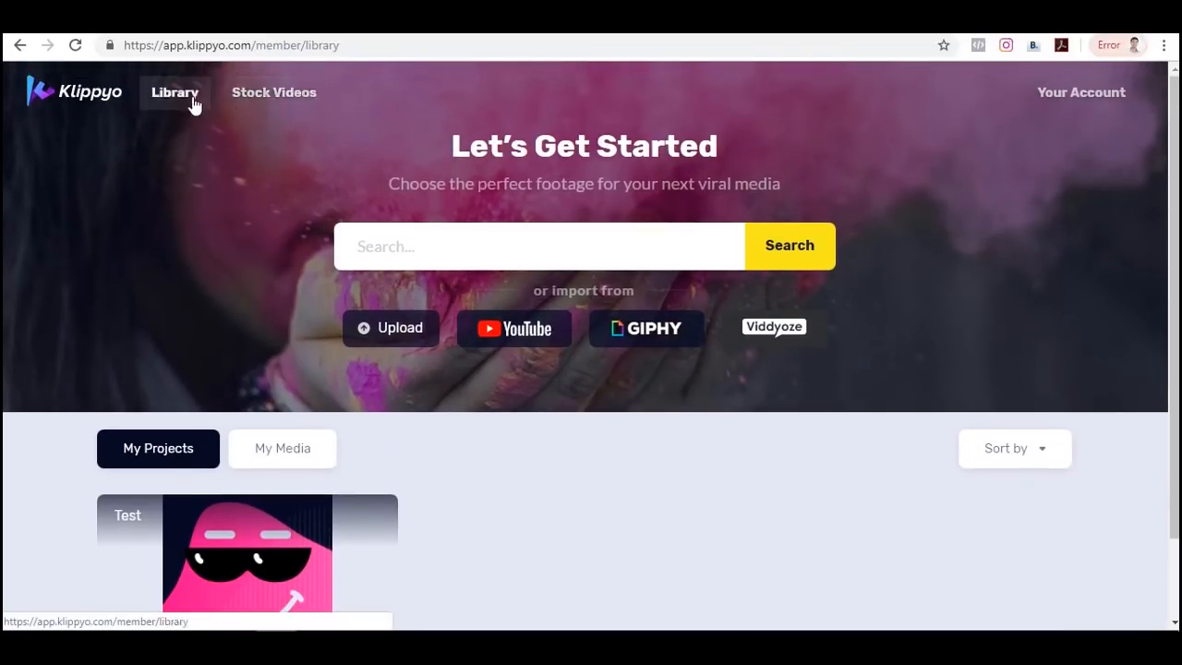
click(280, 103)
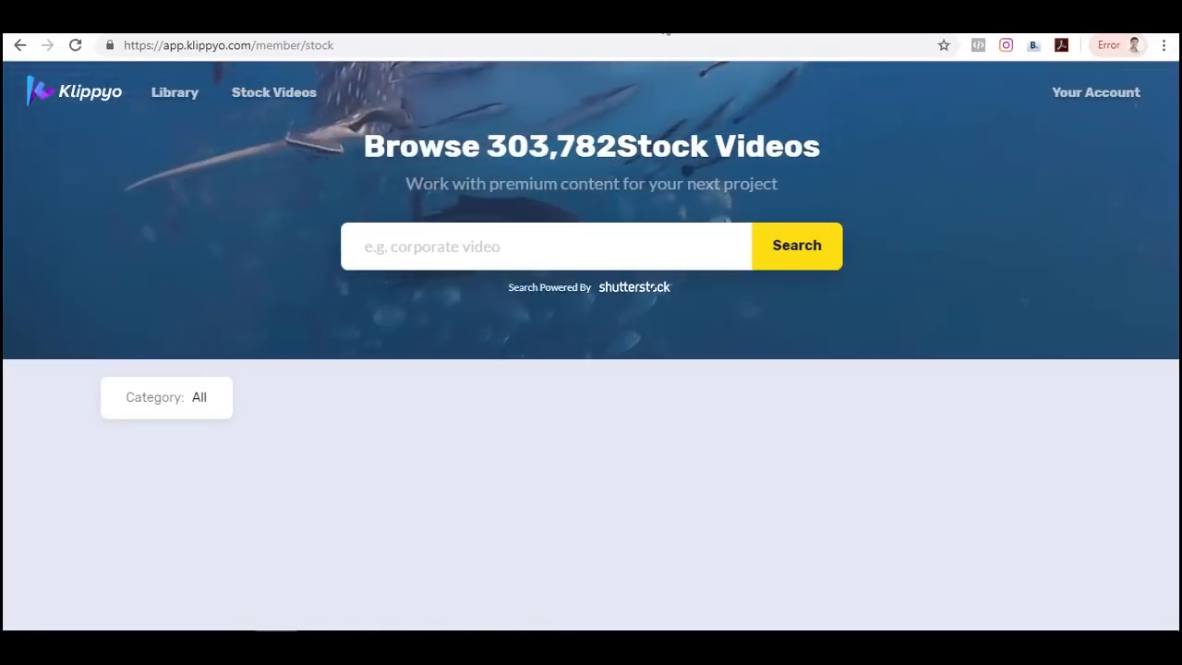
click(654, 288)
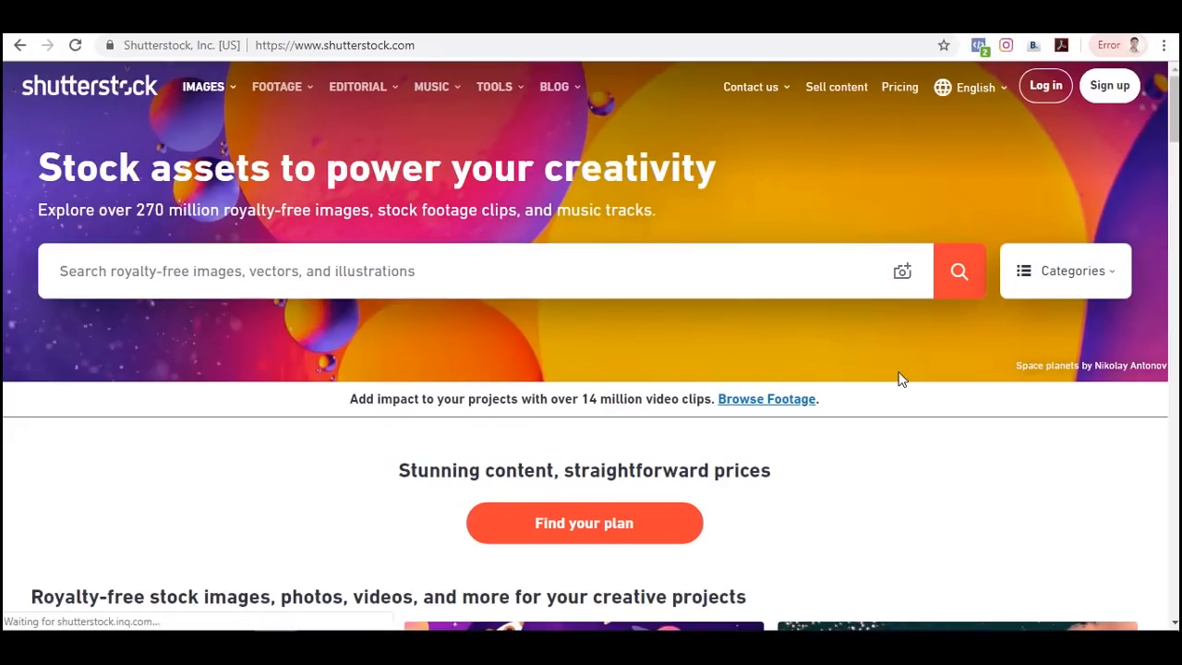
Look over the Shutterstock home page and its pricing plans for images.
scroll(901, 378, down, 5)
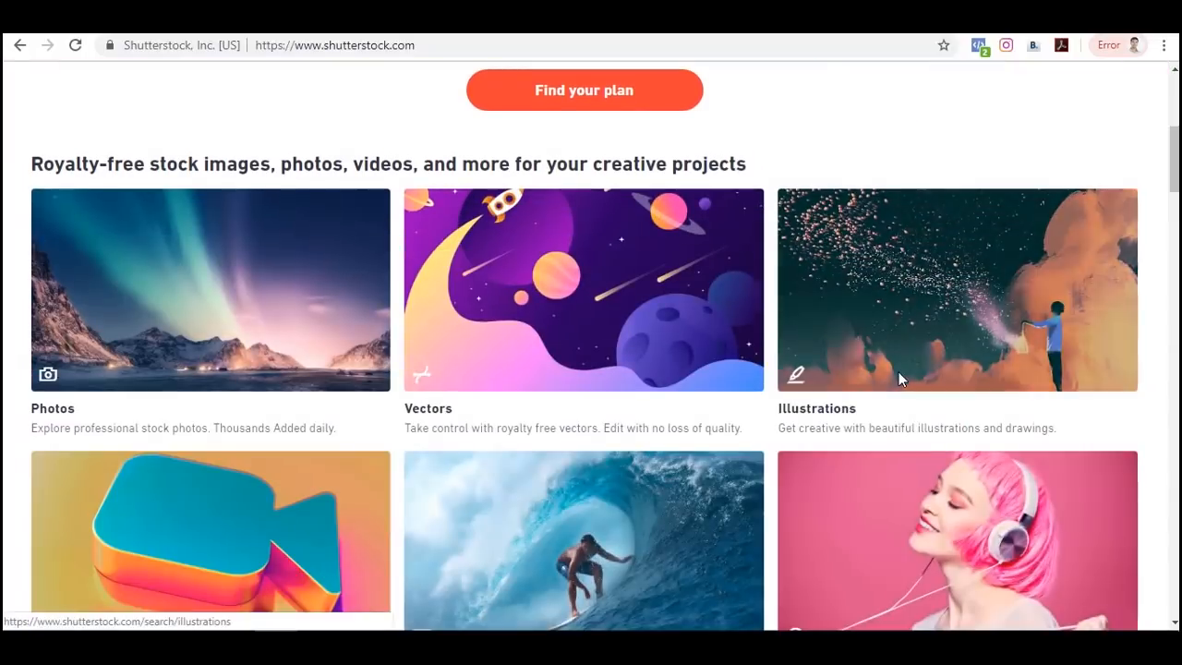
scroll(899, 371, down, 4)
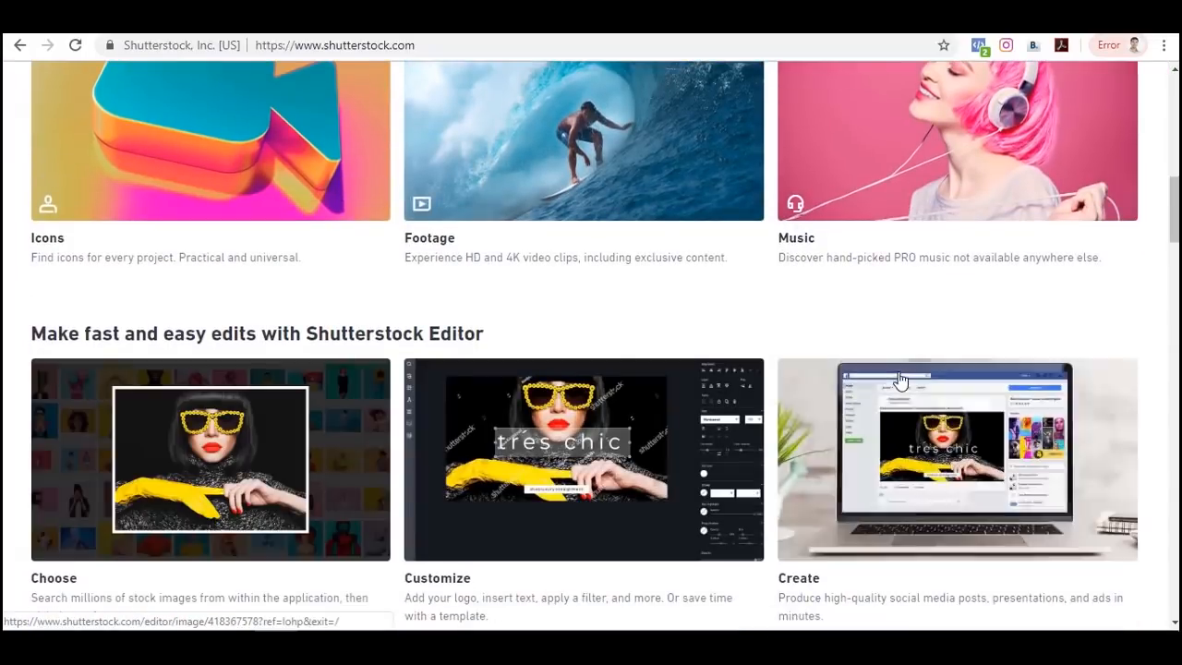
scroll(899, 379, up, 9)
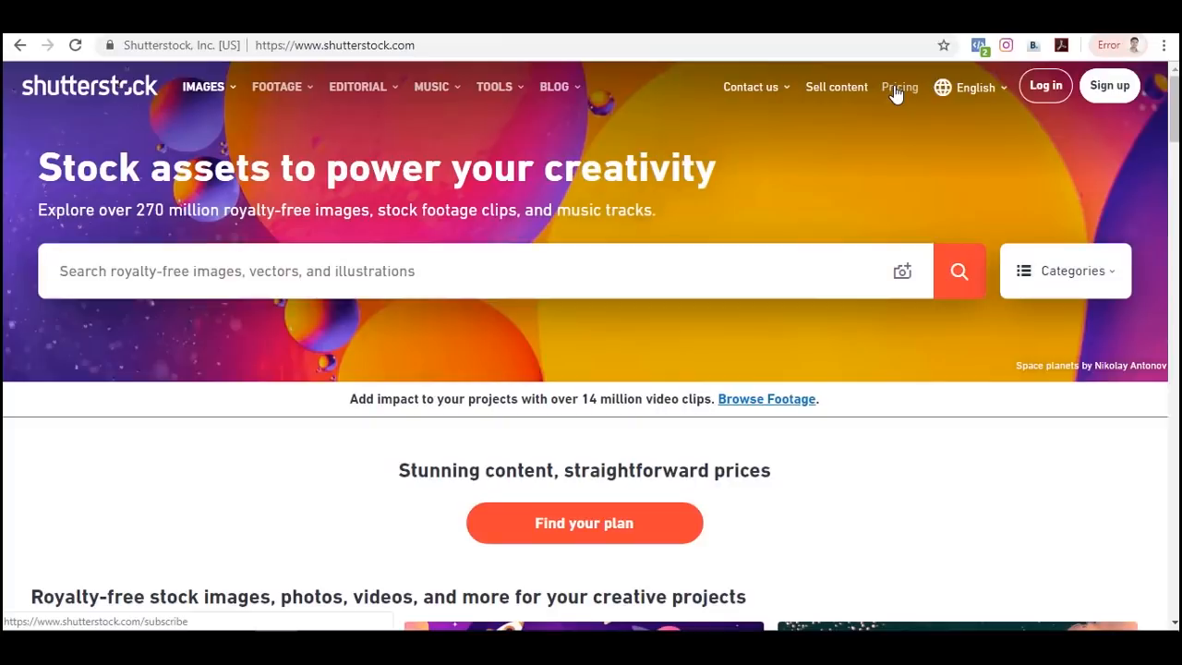
click(895, 92)
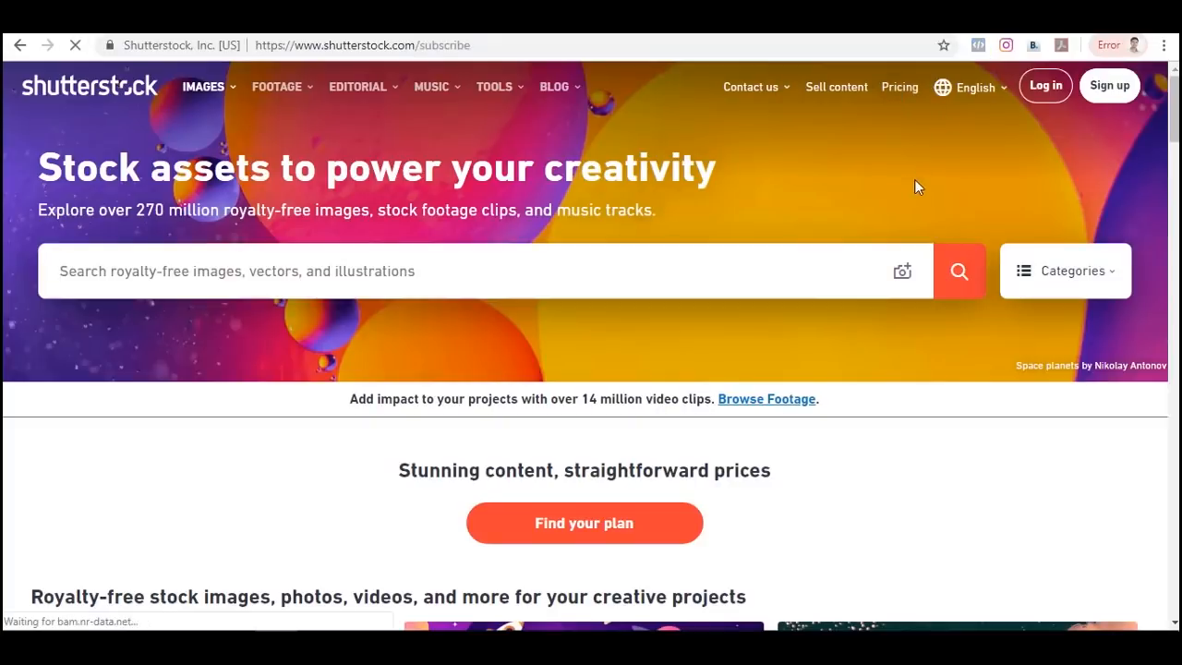
scroll(895, 182, down, 2)
scroll(893, 184, up, 1)
scroll(893, 185, down, 1)
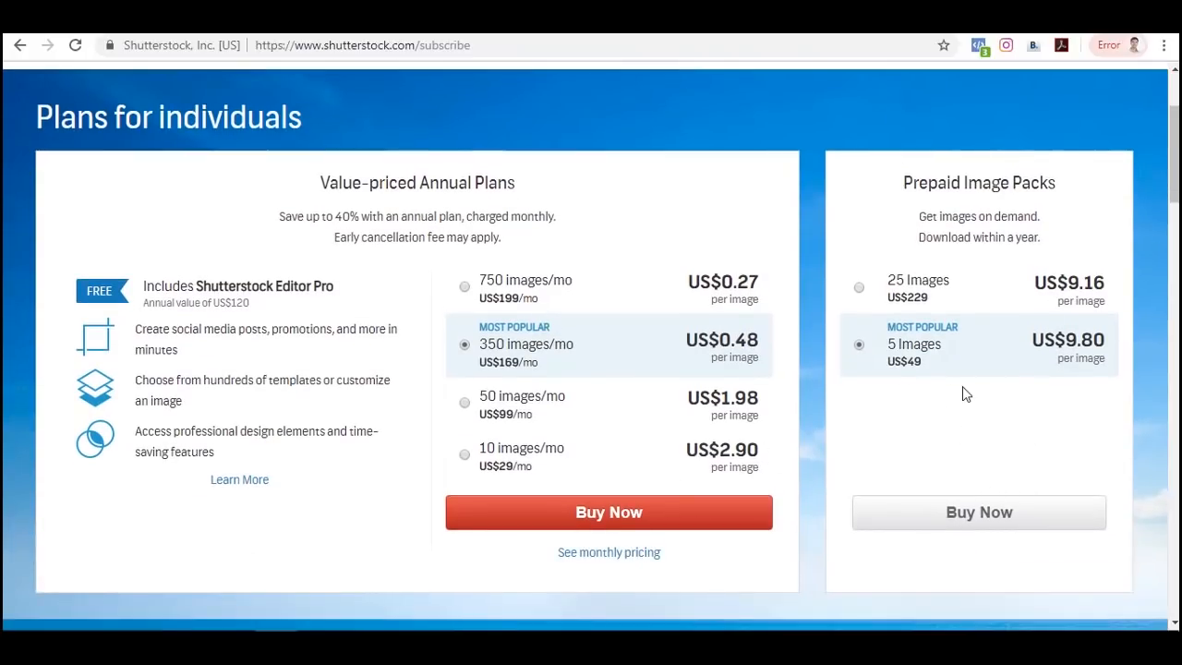
scroll(966, 391, up, 2)
Return to the Shutterstock home page, open the Footage home page and examine the pricing of HD clips.
key(alt+Left)
mouse_move(292, 139)
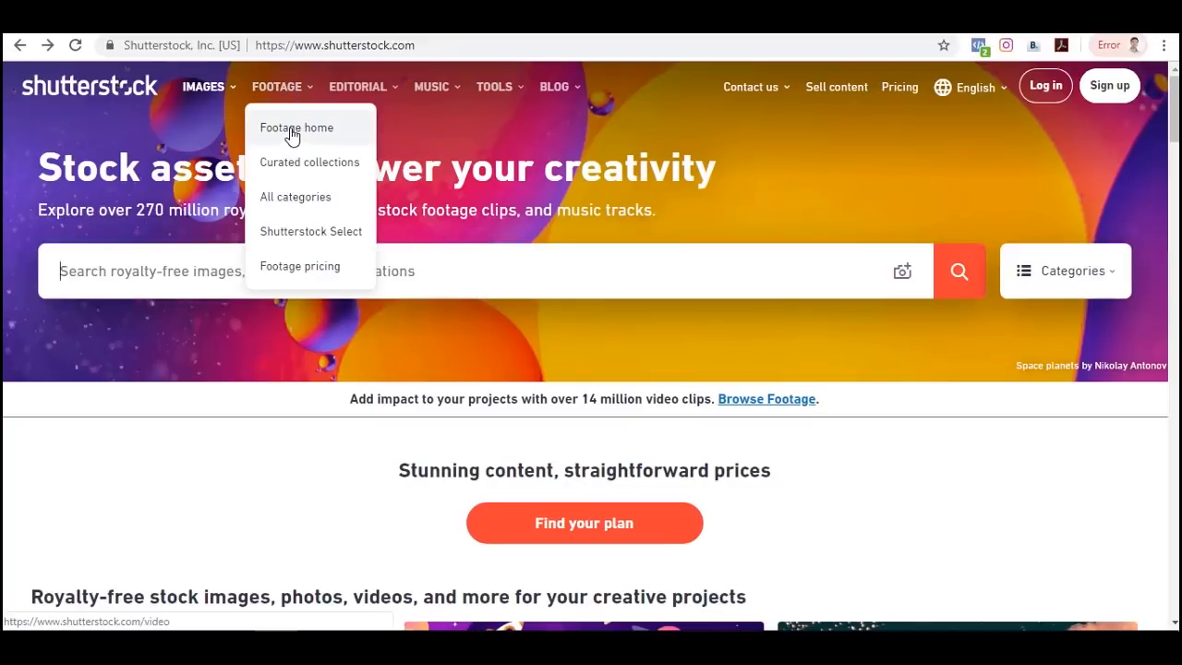
click(292, 139)
scroll(850, 185, down, 2)
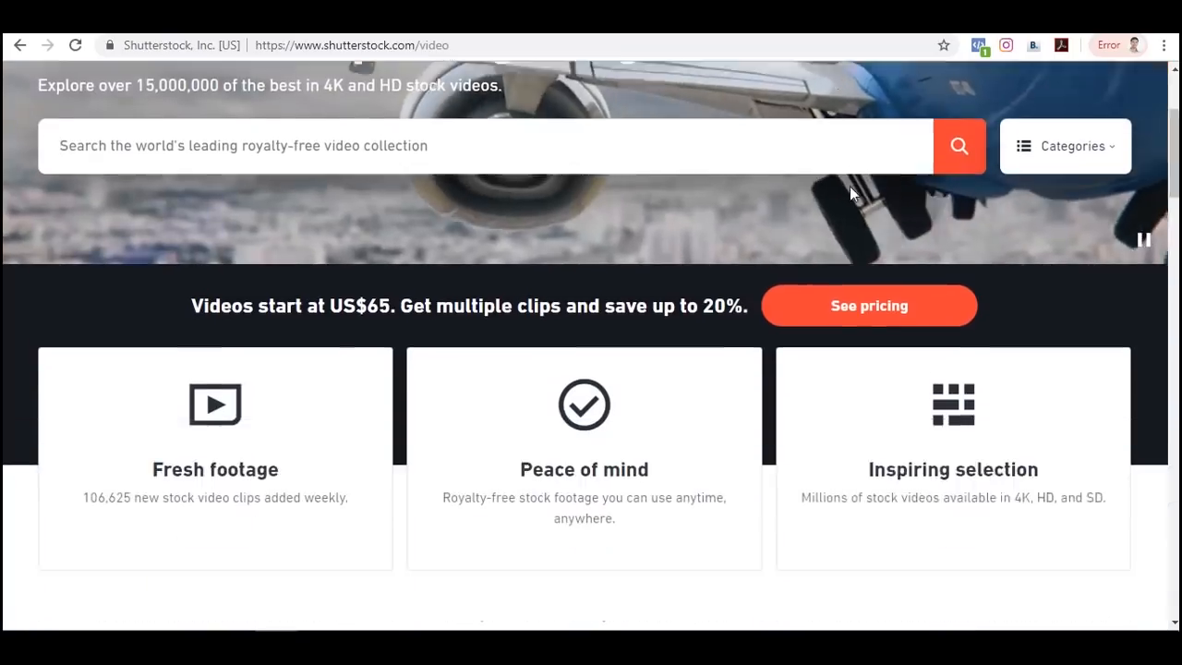
click(868, 306)
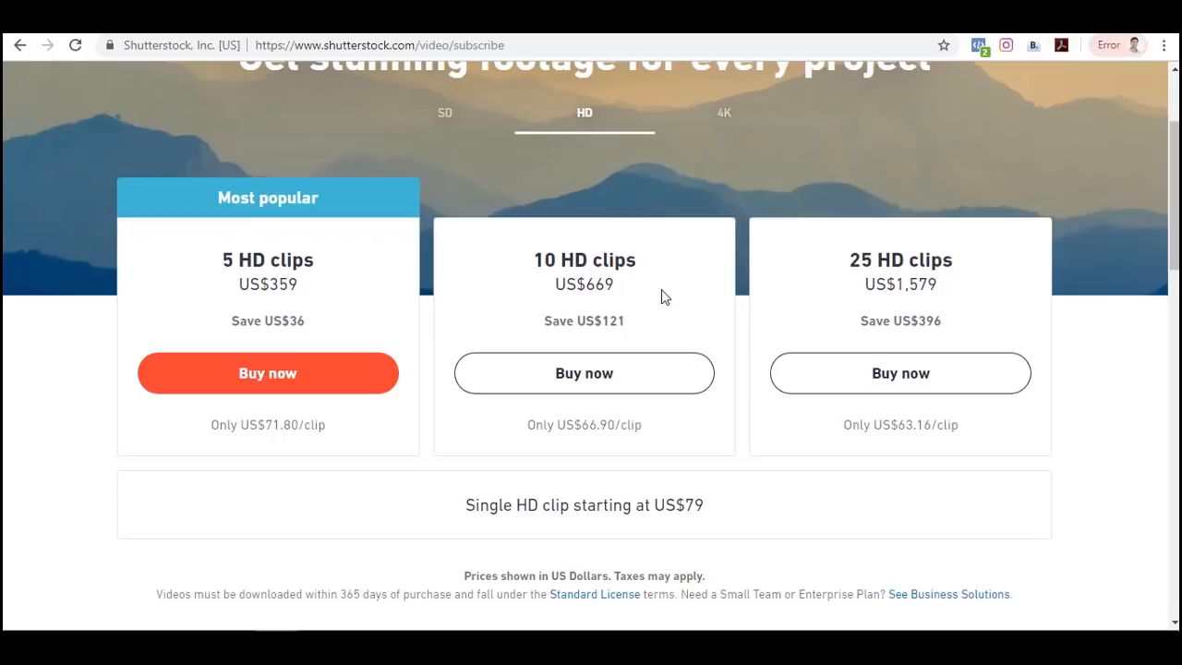
scroll(661, 295, up, 1)
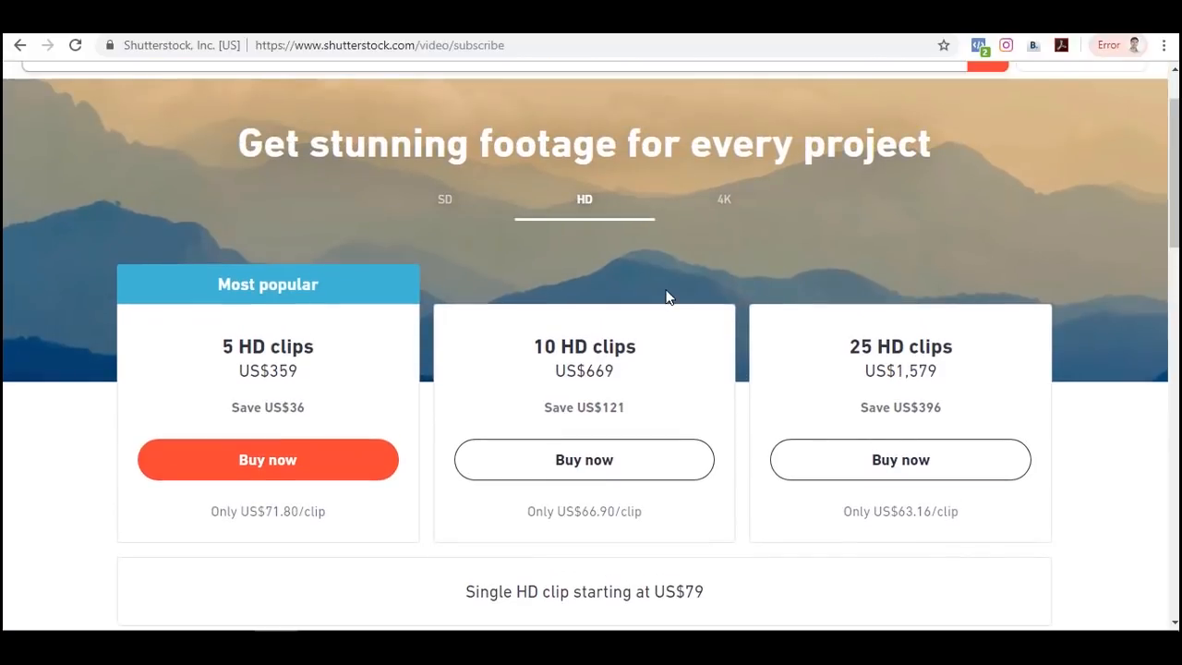
scroll(668, 296, up, 1)
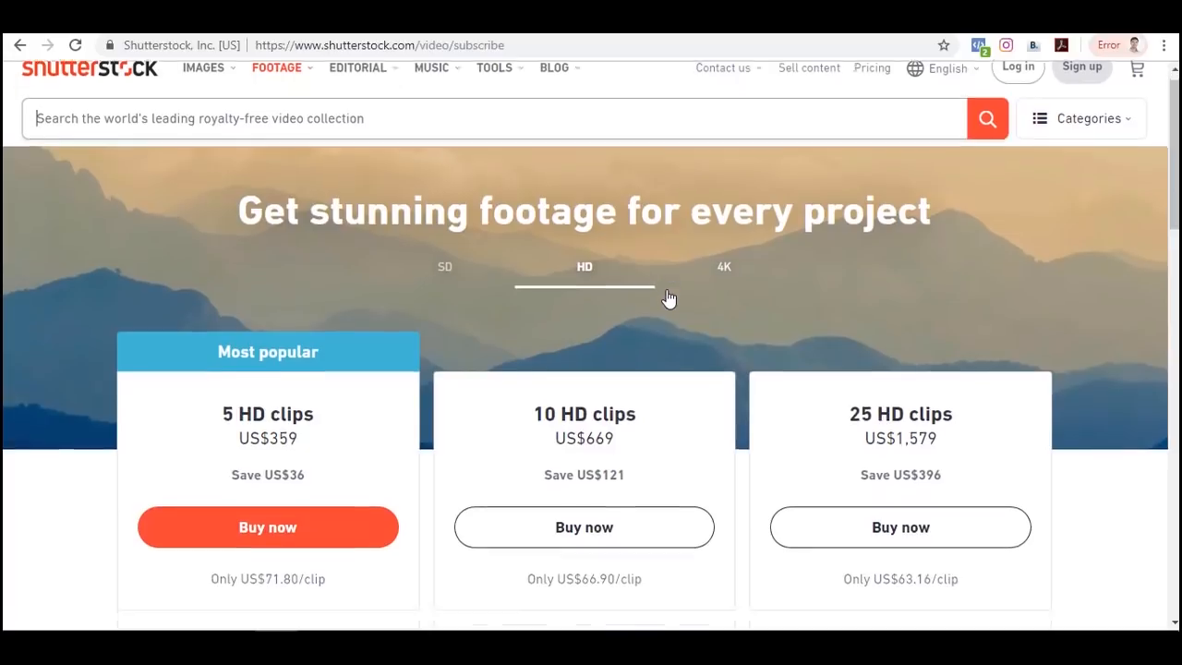
scroll(674, 291, down, 5)
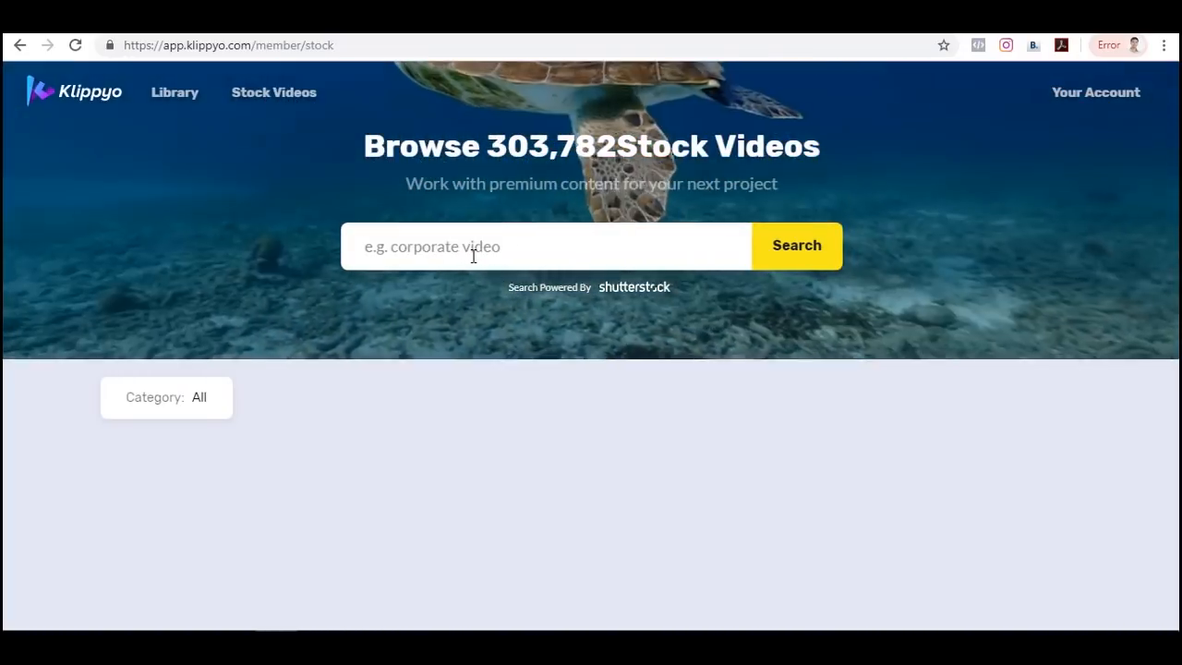
Switch back to Klippyo's Stock Videos page and search it for "people".
click(473, 257)
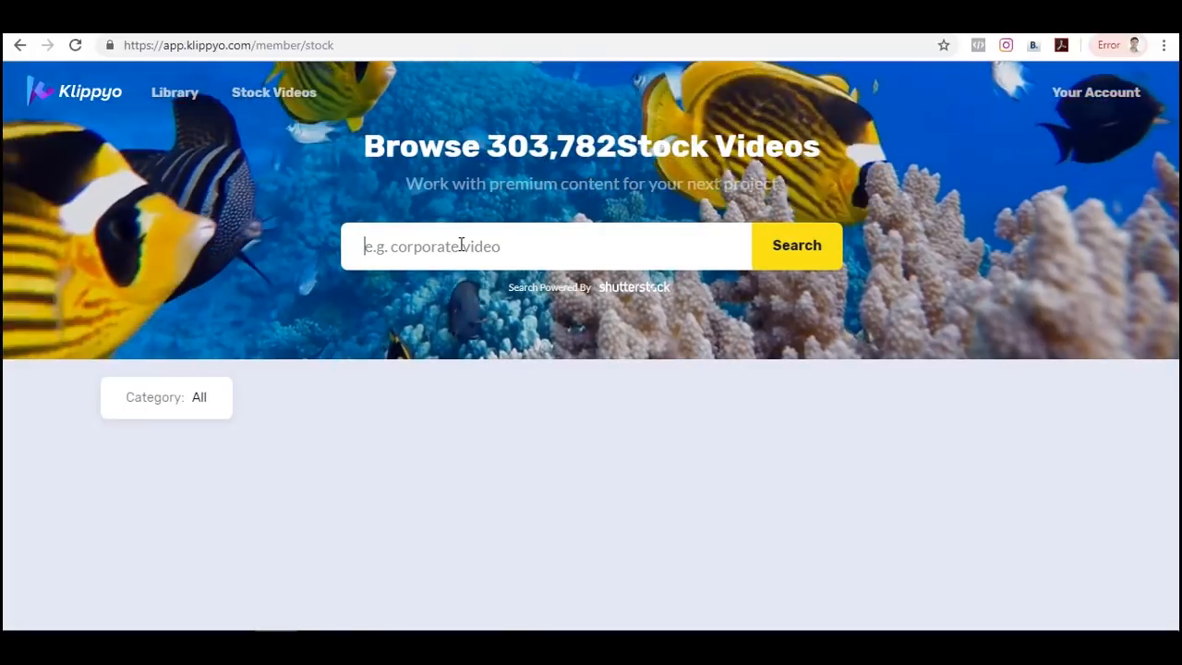
click(461, 245)
text(people)
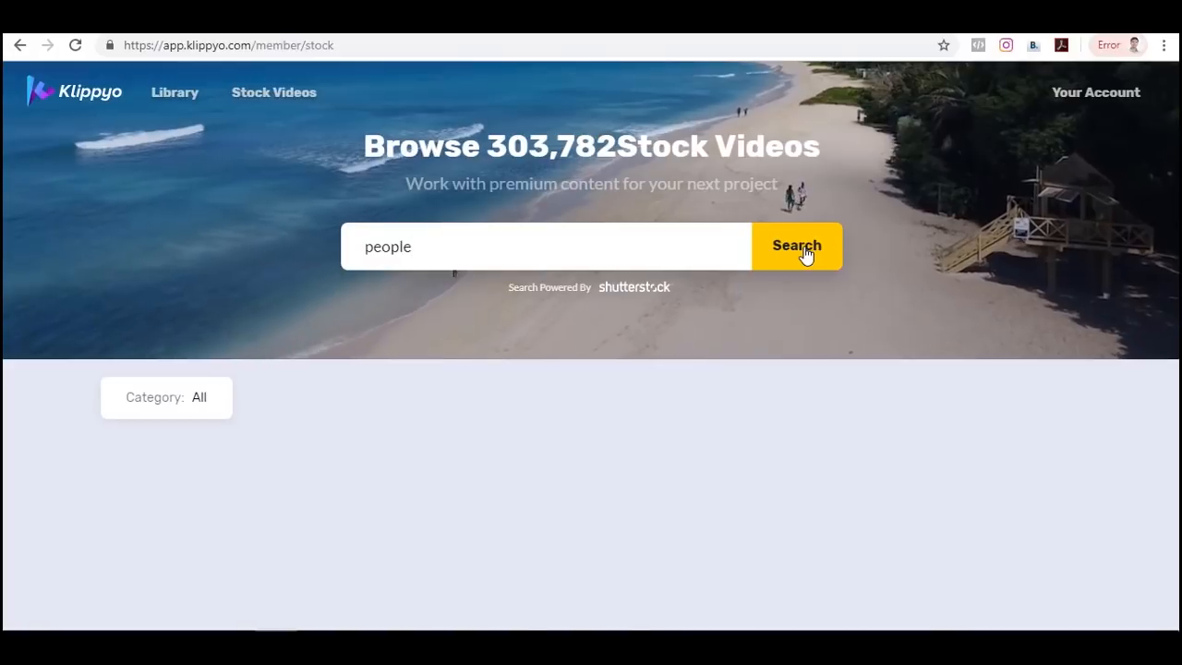
click(805, 256)
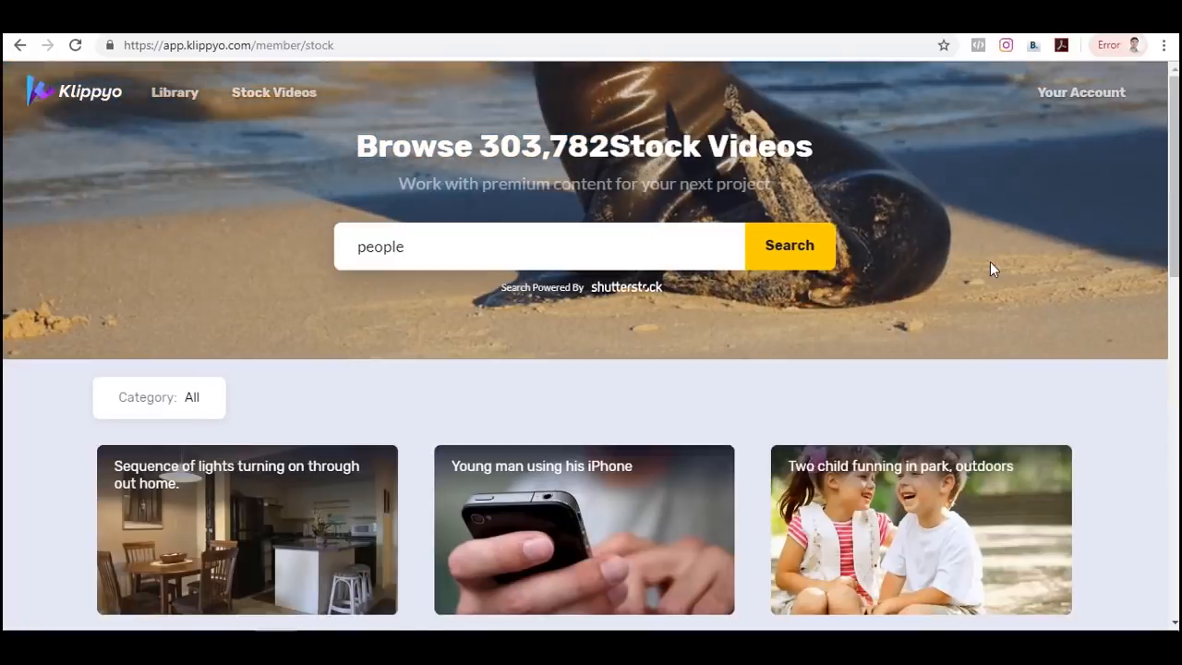
Browse the results for people and load more stock videos into the list.
scroll(990, 260, down, 8)
scroll(990, 258, down, 6)
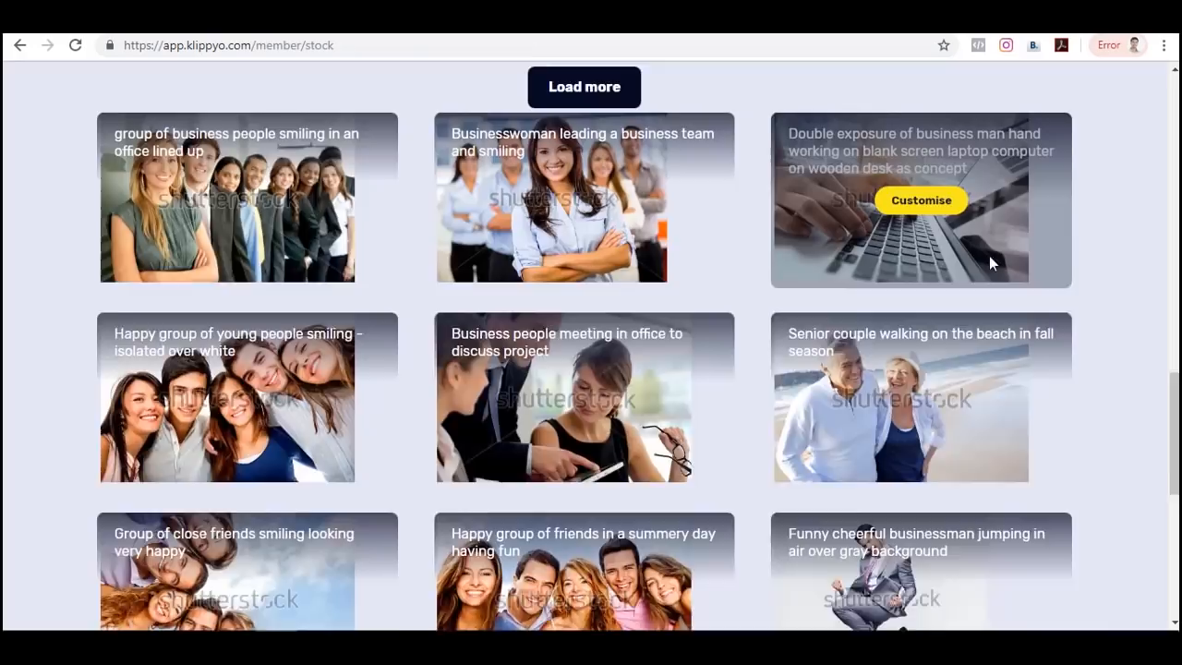
scroll(975, 253, down, 4)
scroll(975, 253, up, 6)
scroll(975, 253, up, 6)
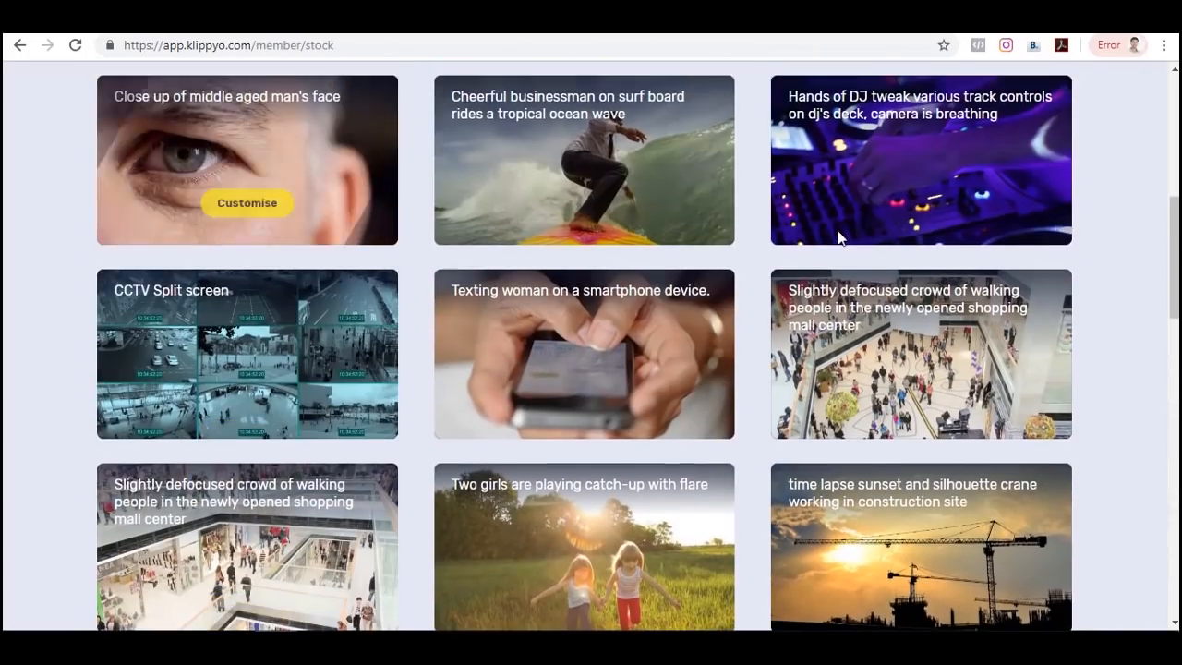
scroll(833, 235, down, 6)
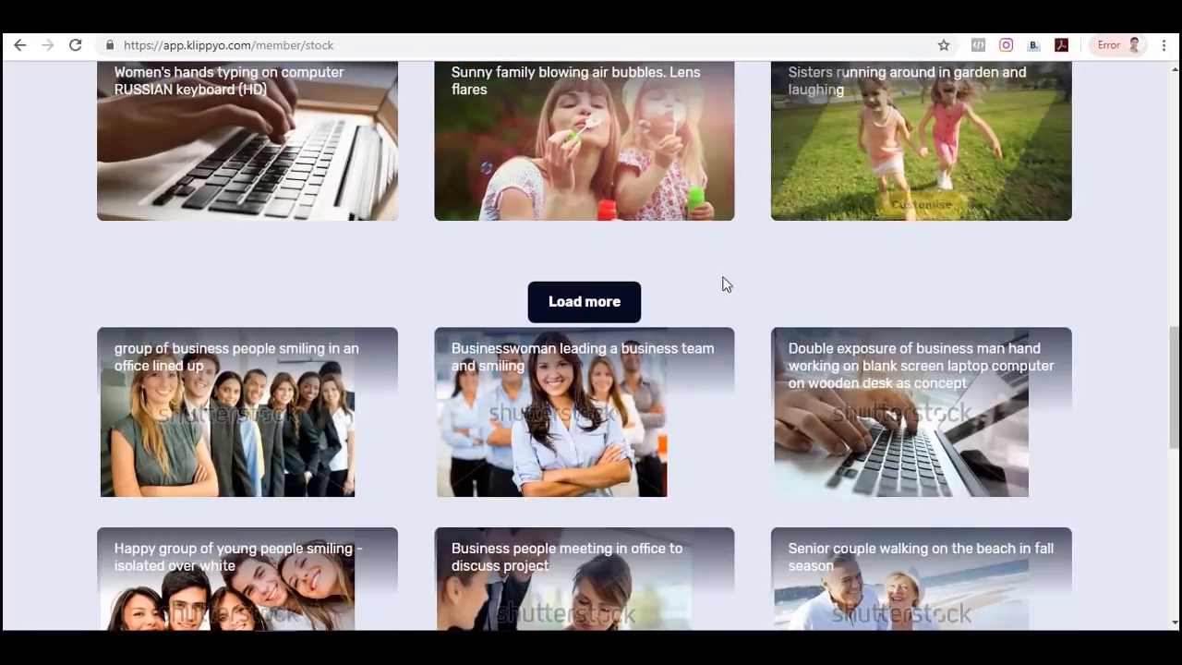
click(584, 305)
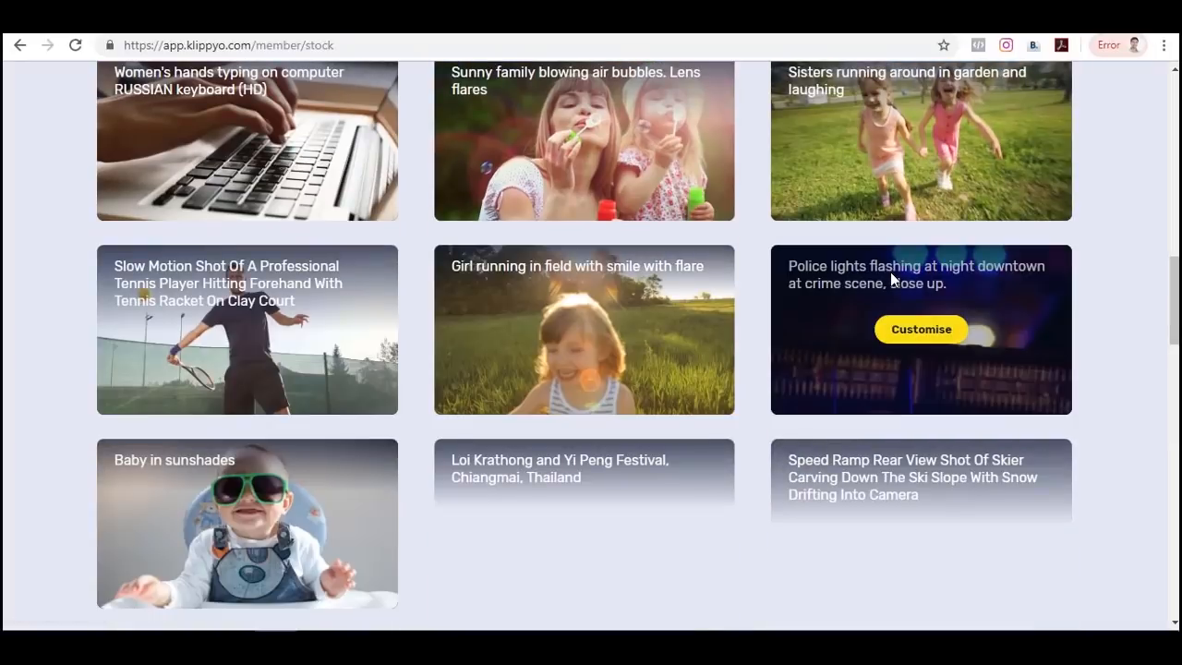
Examine the newly loaded stock videos and the watermarked Shutterstock results beneath them.
scroll(890, 271, down, 4)
scroll(890, 272, down, 18)
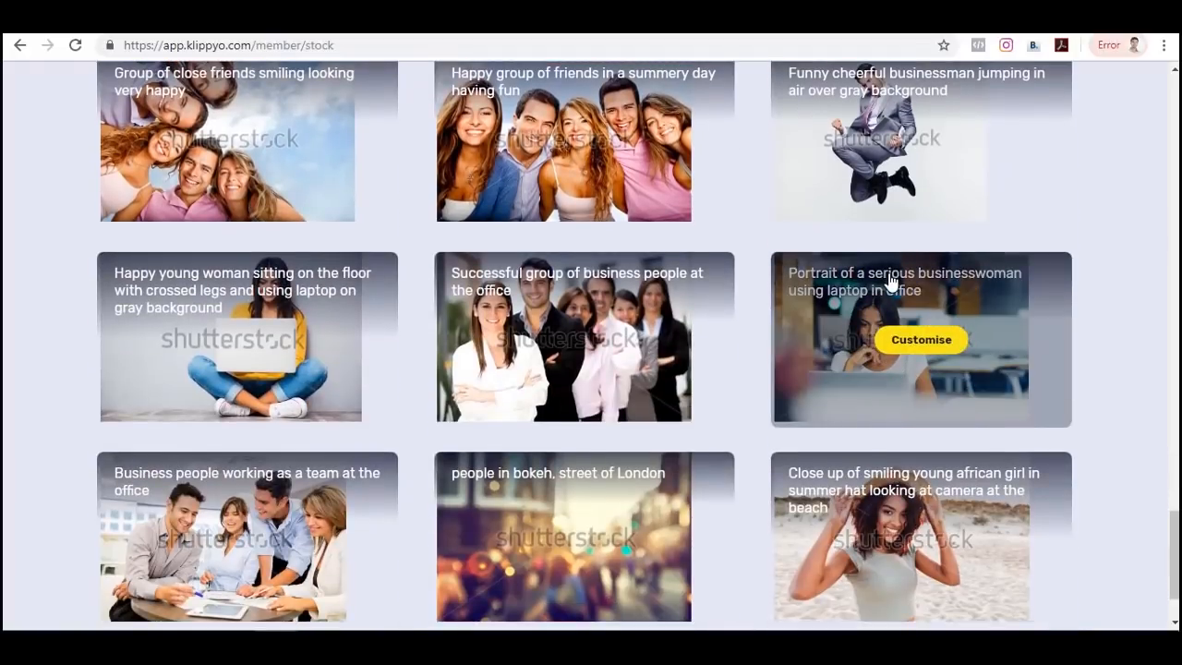
scroll(889, 273, up, 9)
scroll(888, 273, down, 5)
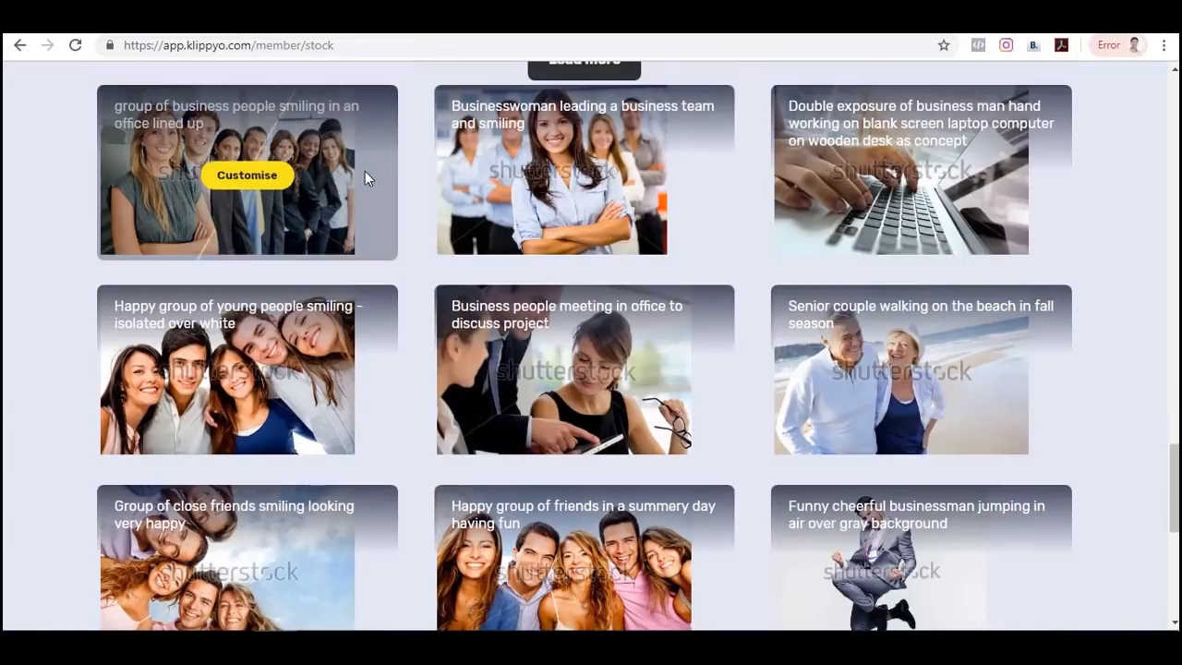
scroll(759, 254, down, 4)
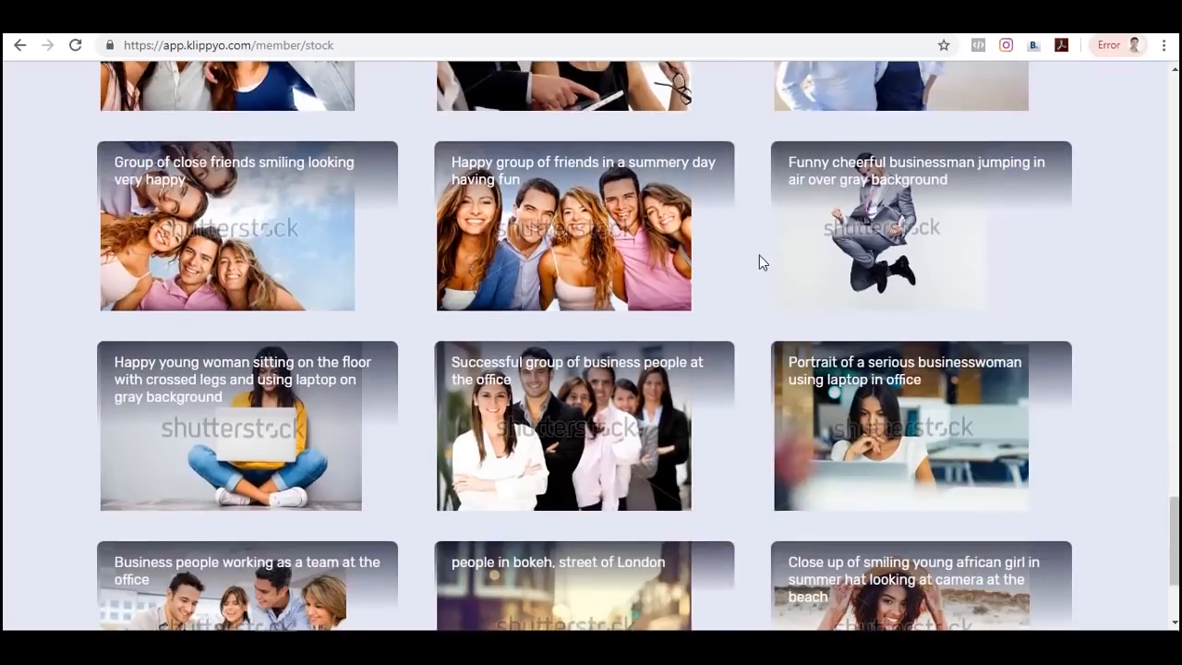
scroll(759, 255, down, 2)
scroll(759, 255, up, 14)
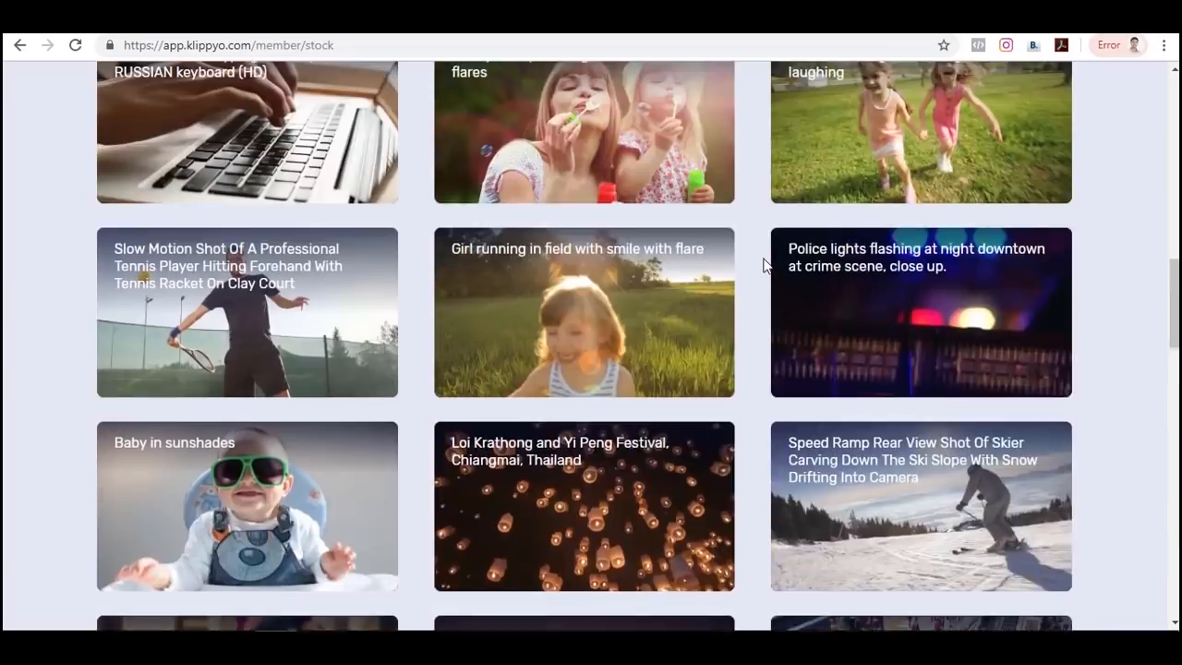
Browse the stock videos and open the clip of women's hands typing on a computer keyboard for customisation.
scroll(764, 265, up, 4)
scroll(759, 259, up, 4)
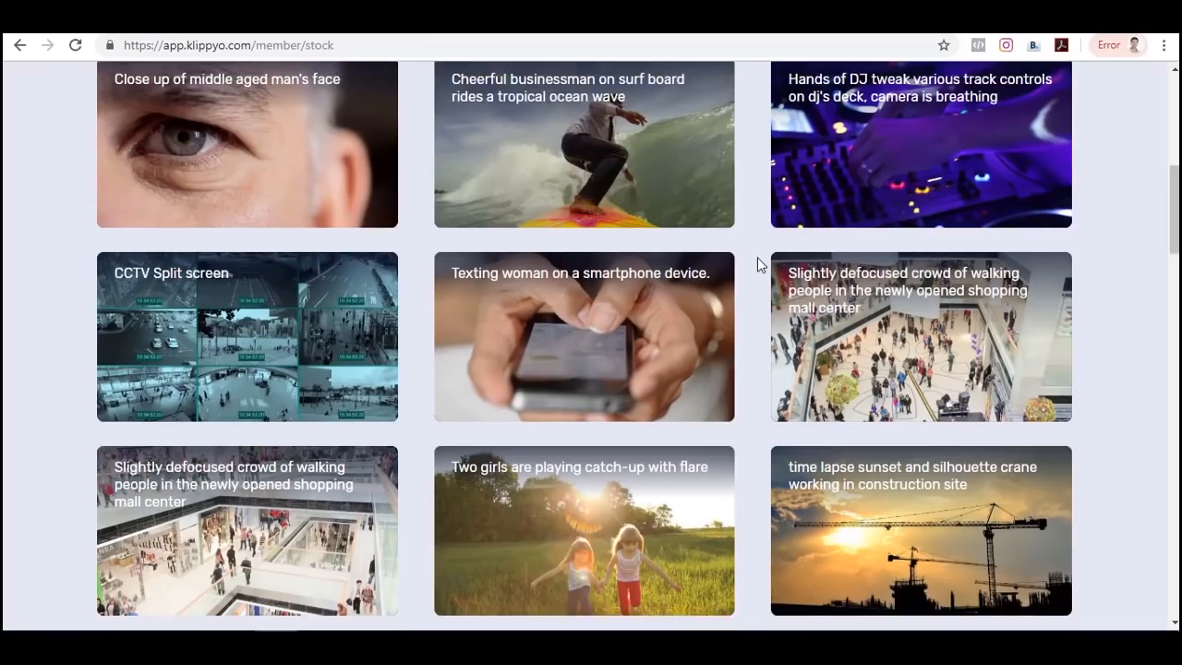
scroll(752, 259, down, 3)
scroll(752, 257, down, 3)
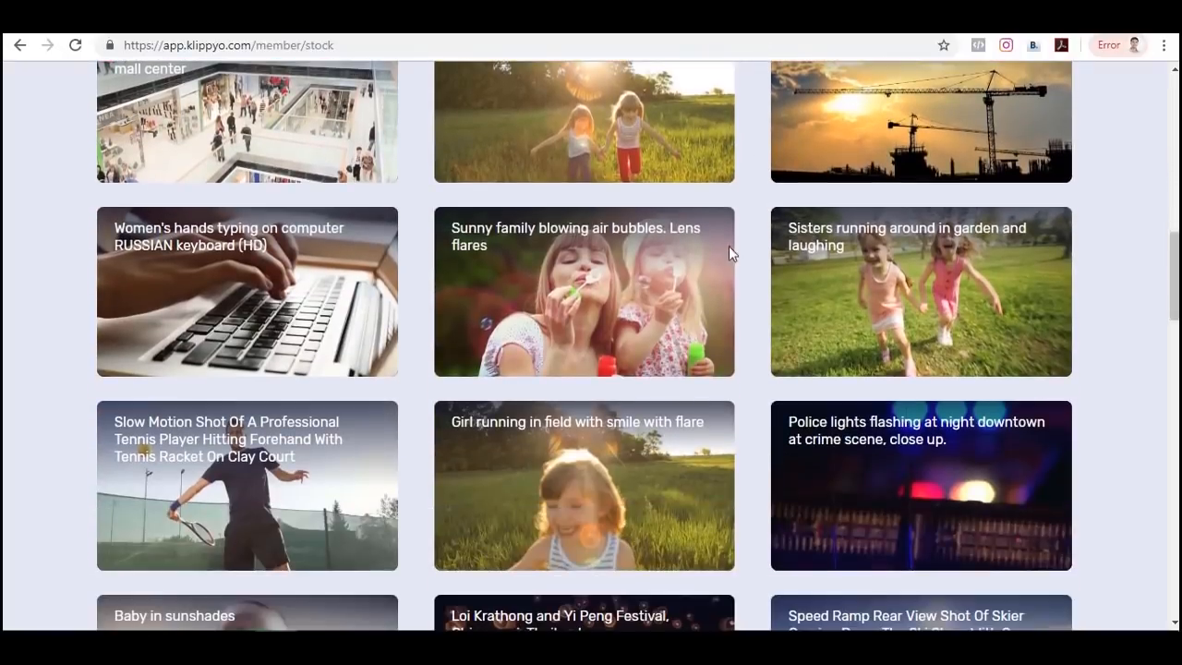
mouse_move(273, 309)
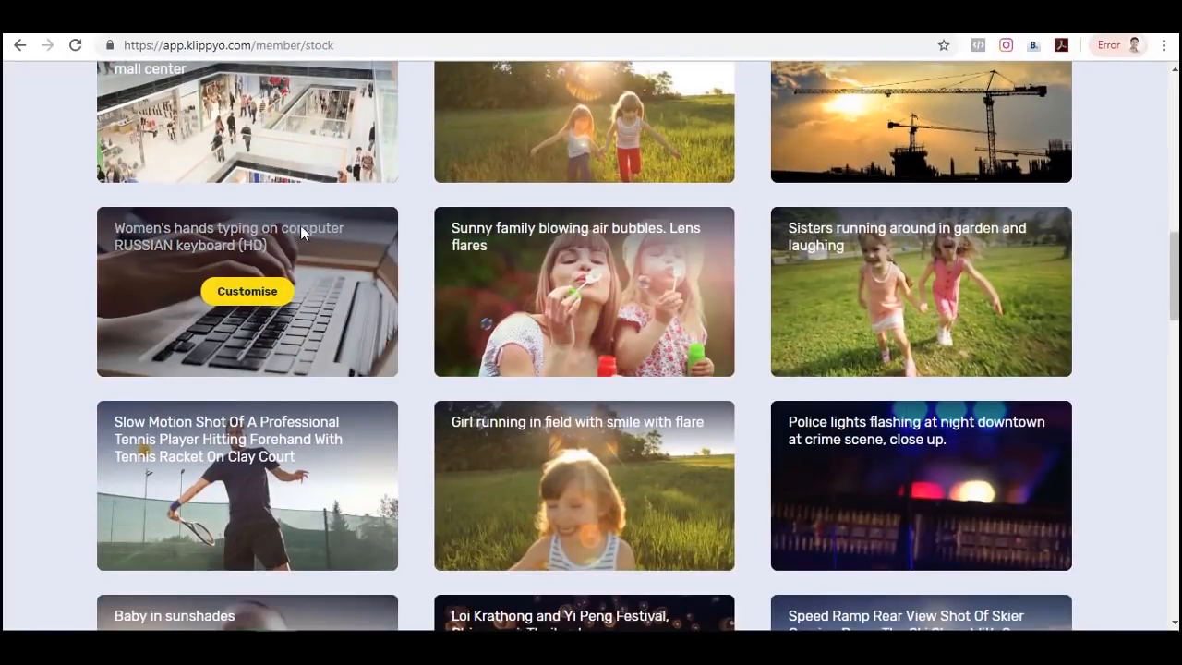
click(247, 294)
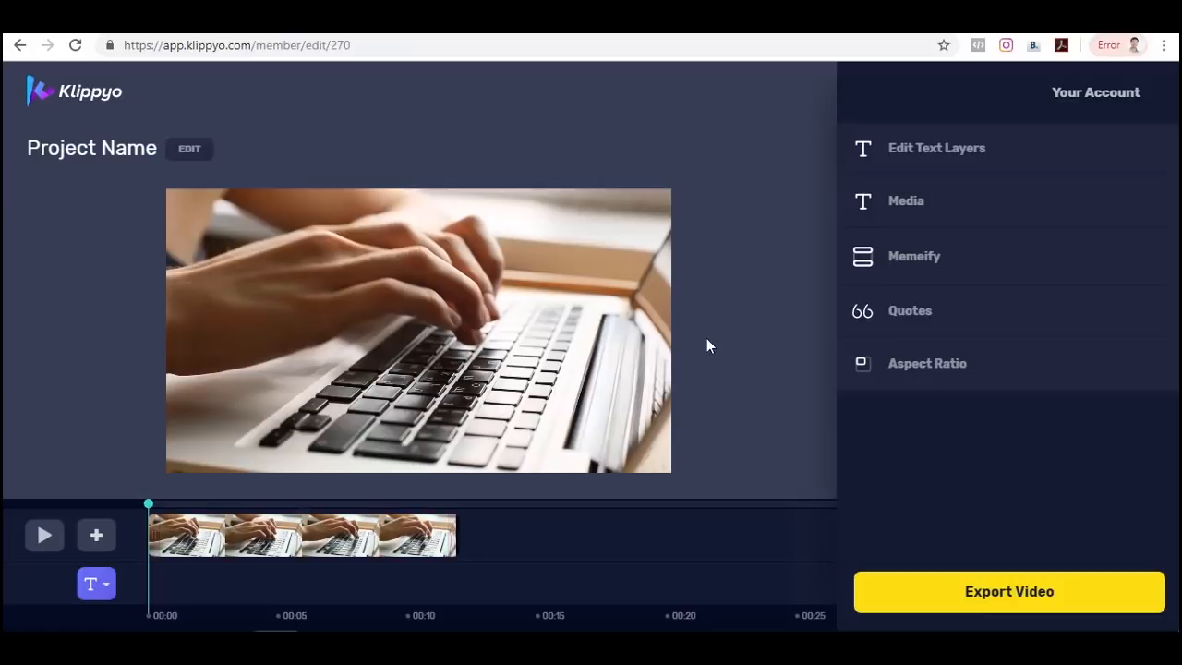
Rename the project as Demo.
click(180, 146)
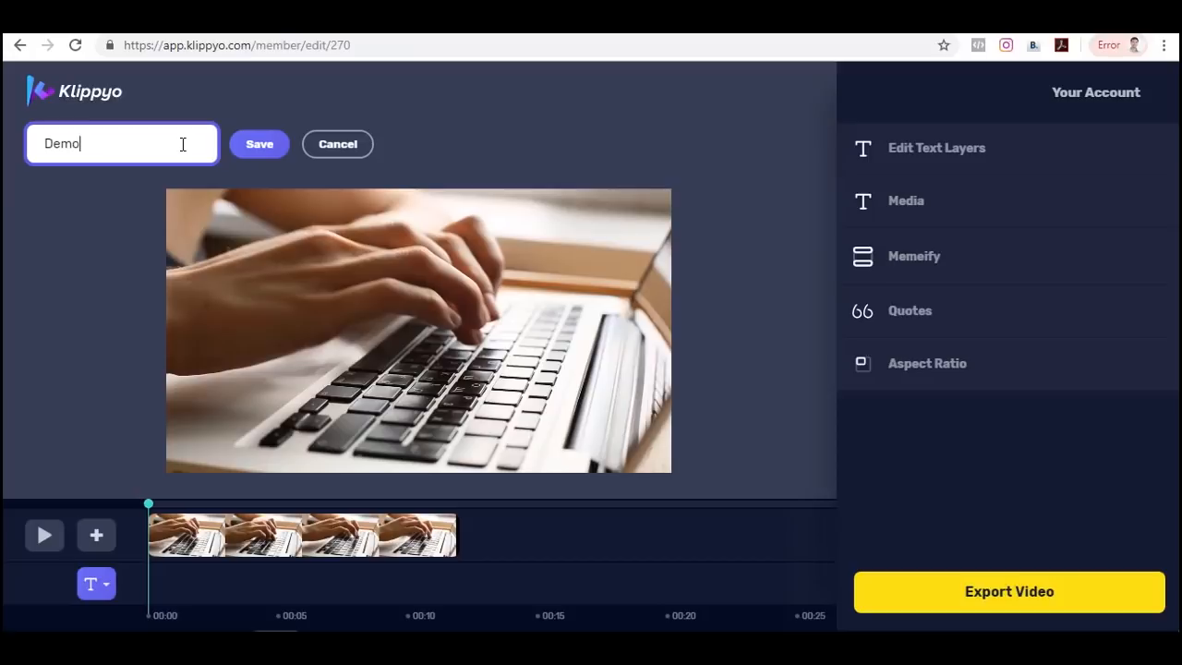
click(257, 145)
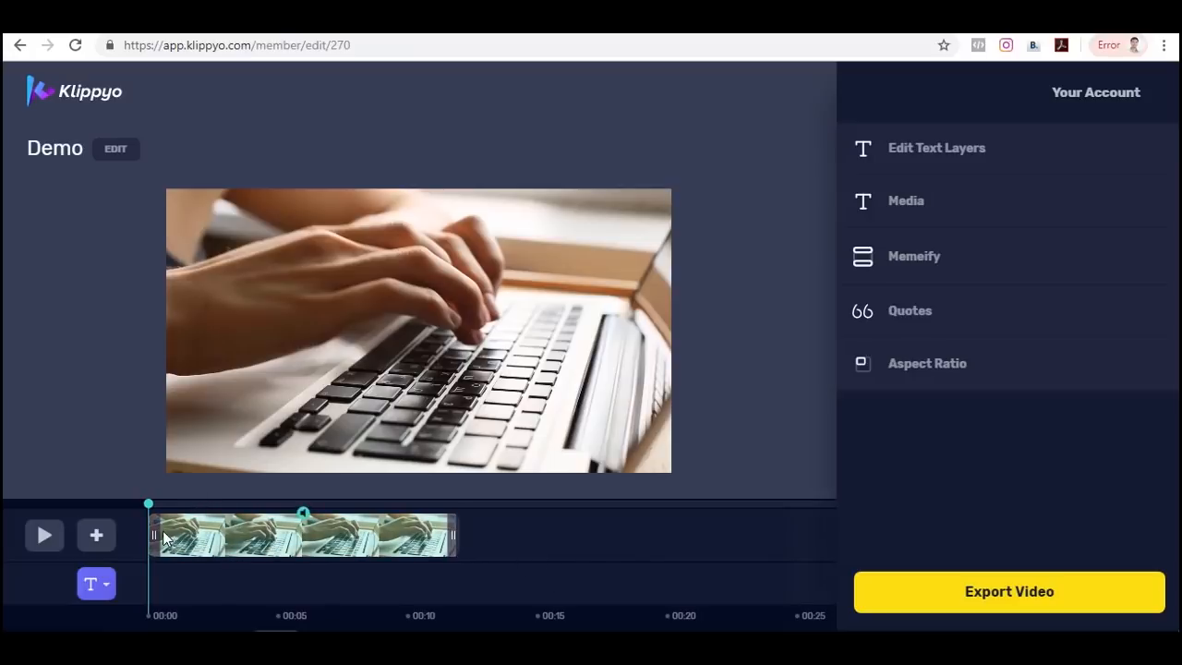
Trim the start of the typing clip and move the clip back to 00:00 on the timeline.
drag(154, 533, 226, 534)
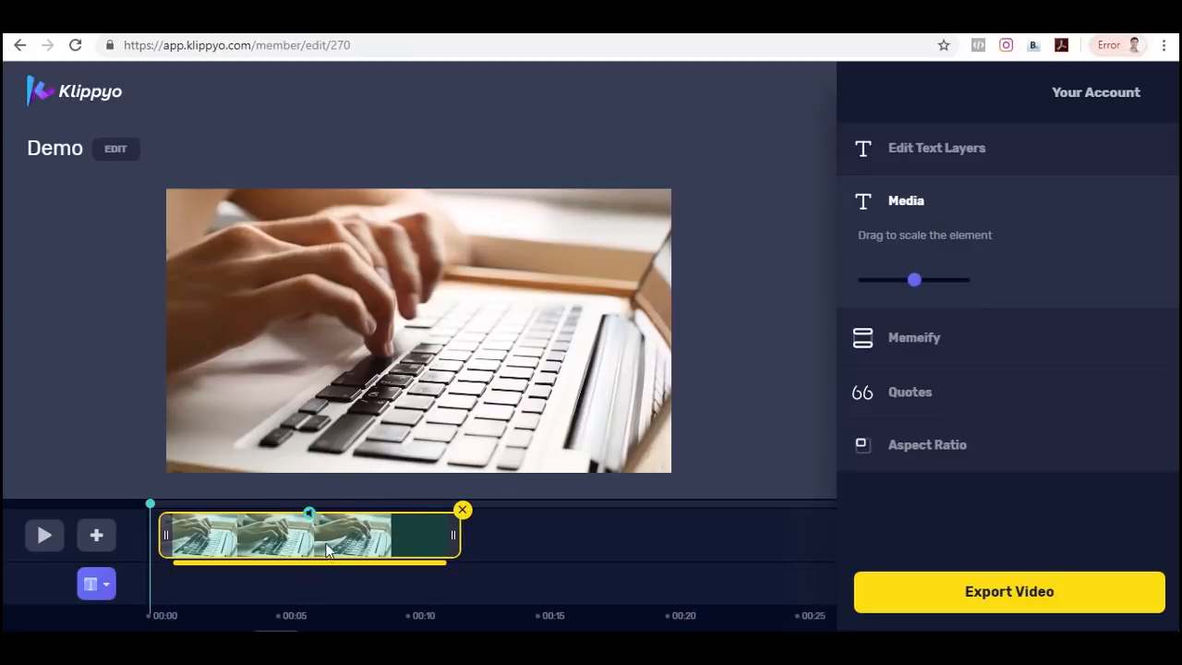
drag(309, 565, 245, 559)
mouse_move(141, 562)
mouse_down()
mouse_move(334, 555)
mouse_move(142, 554)
mouse_up()
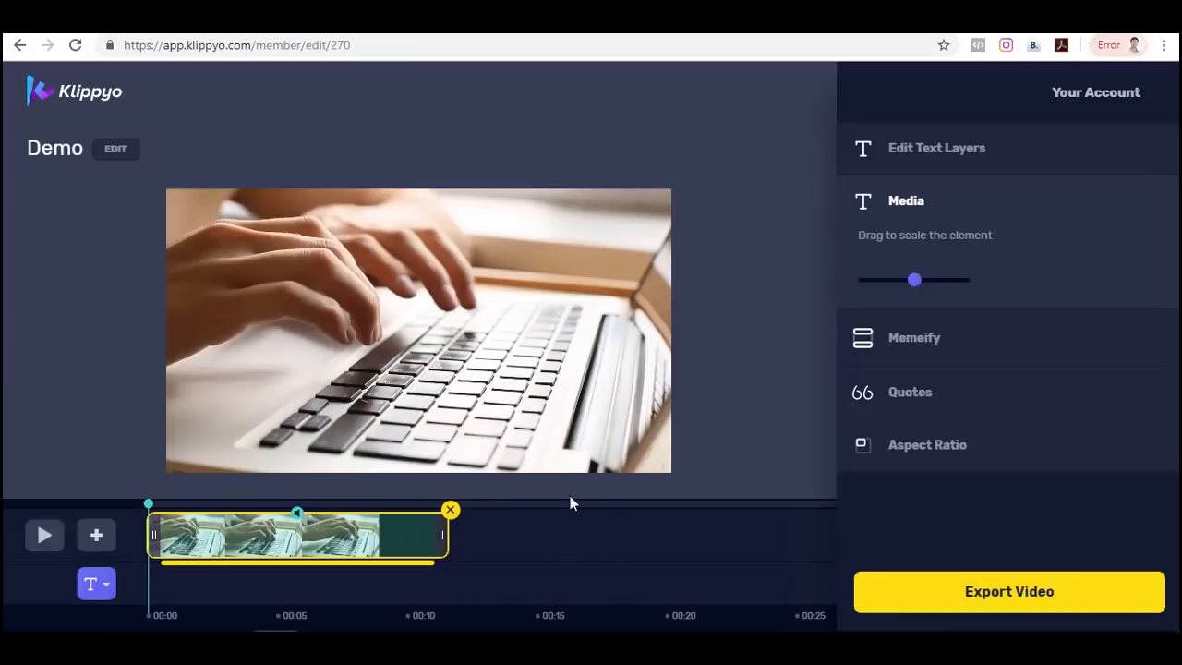
Open the media import for the timeline and look through its image, audio and video categories.
click(98, 538)
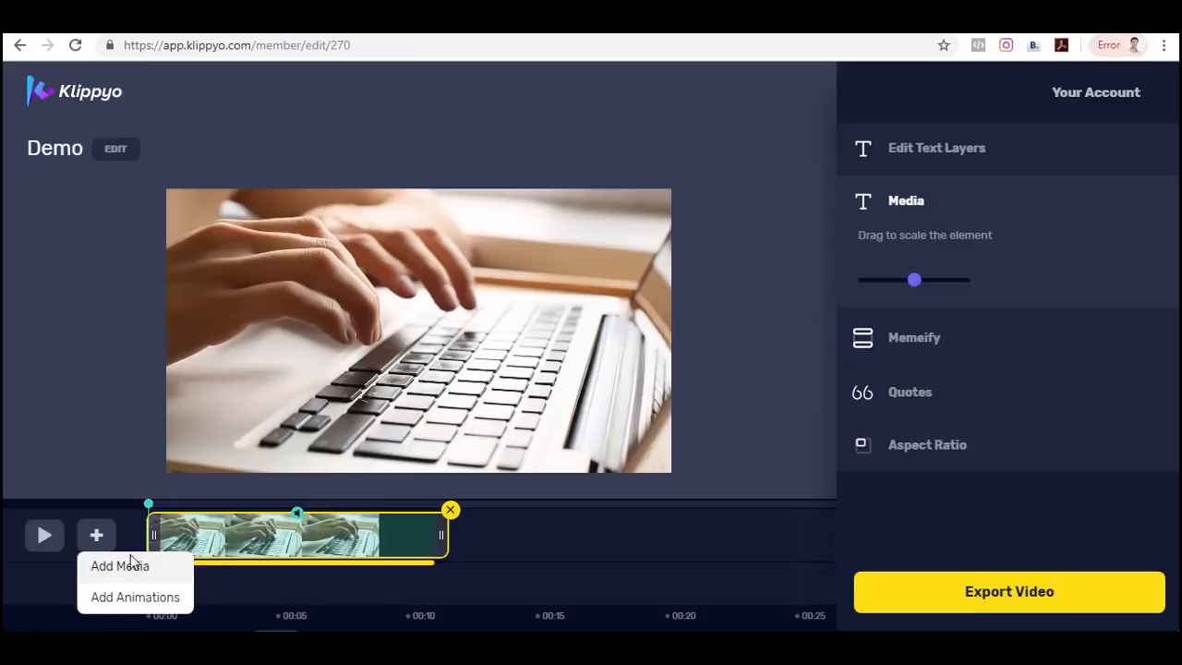
click(120, 566)
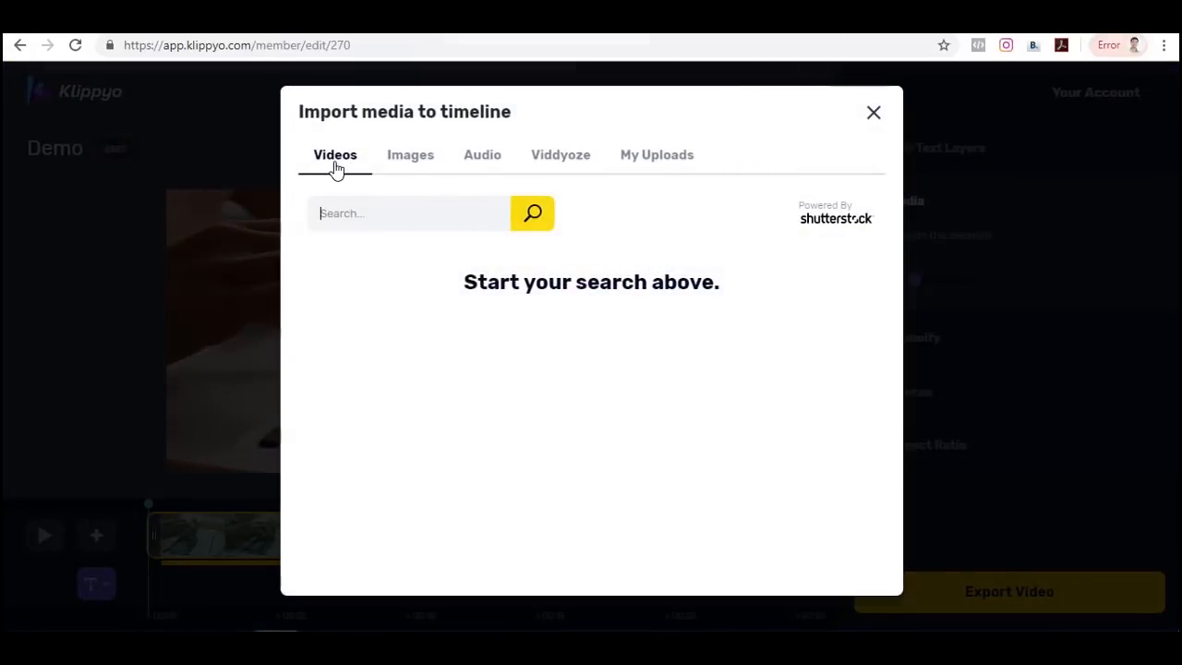
click(407, 167)
click(476, 161)
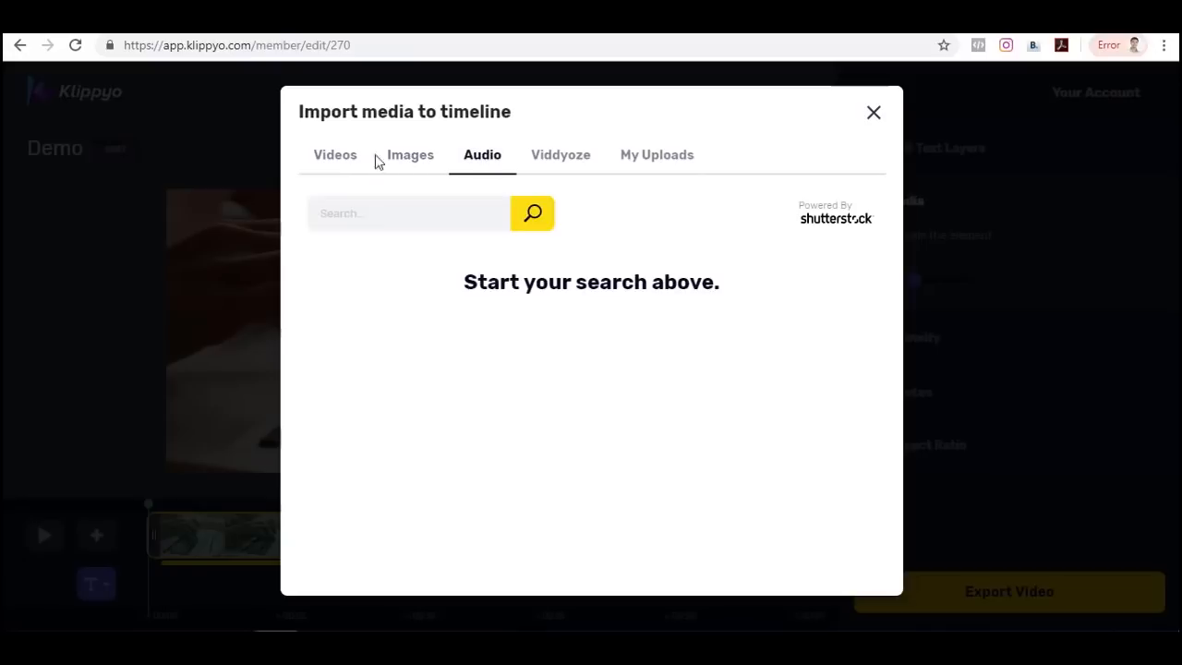
click(334, 162)
Search the stock images for "people" and add the picture of four colleagues around a table to the timeline.
click(415, 162)
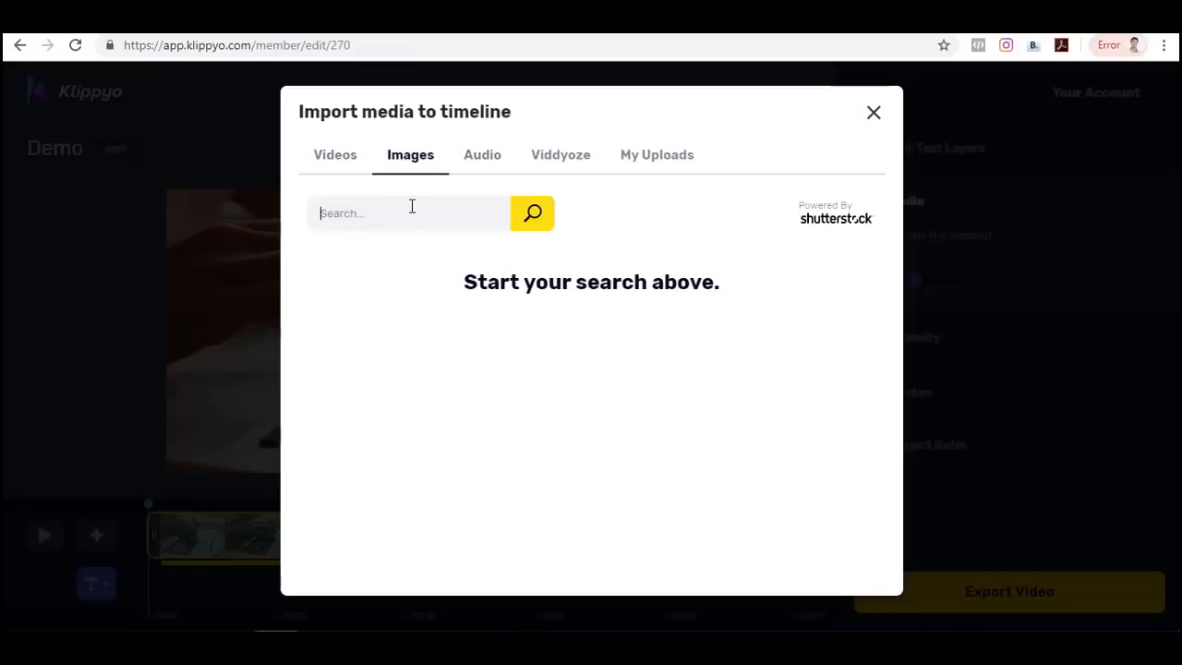
key(Return)
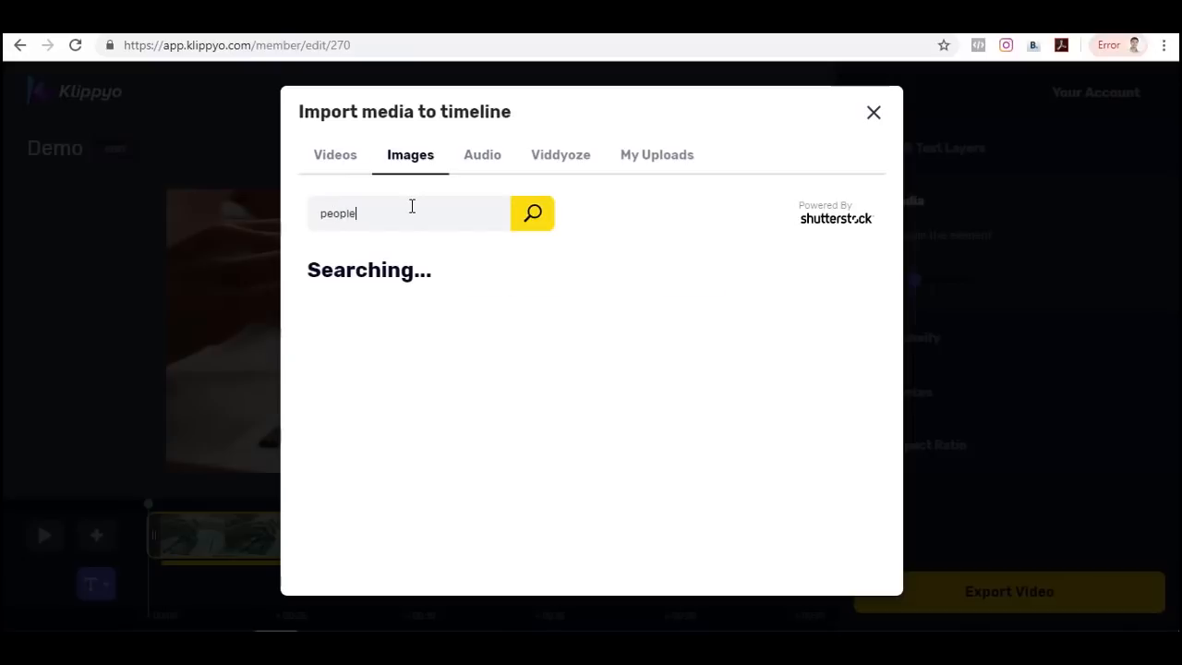
scroll(721, 319, down, 2)
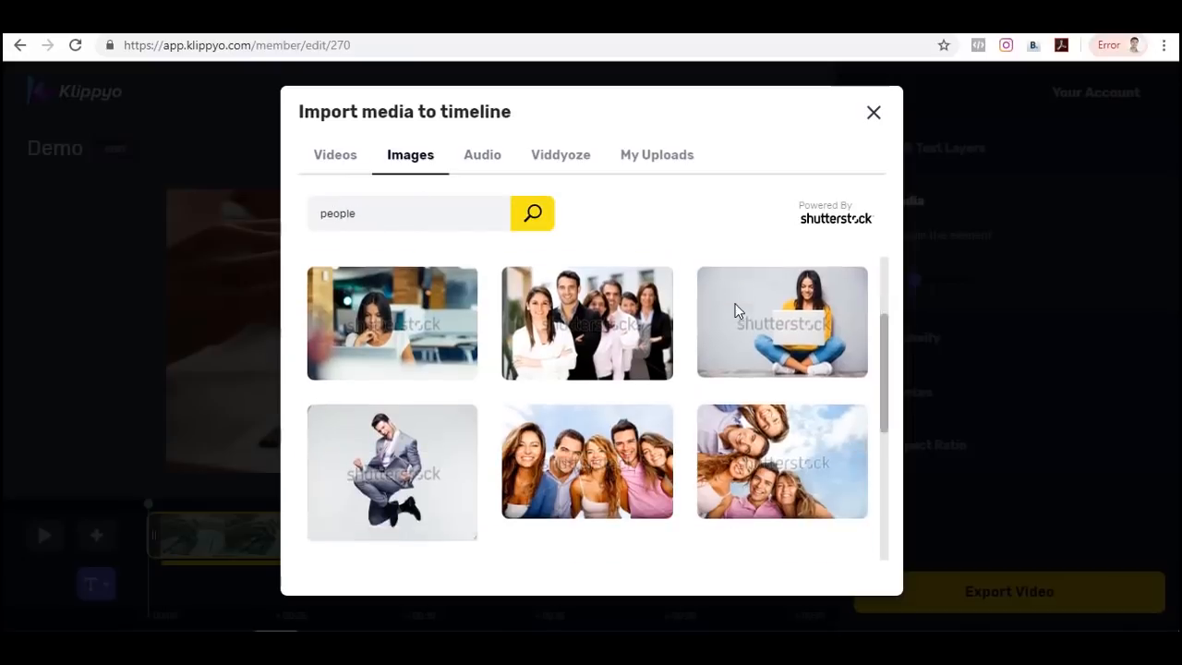
scroll(816, 320, up, 2)
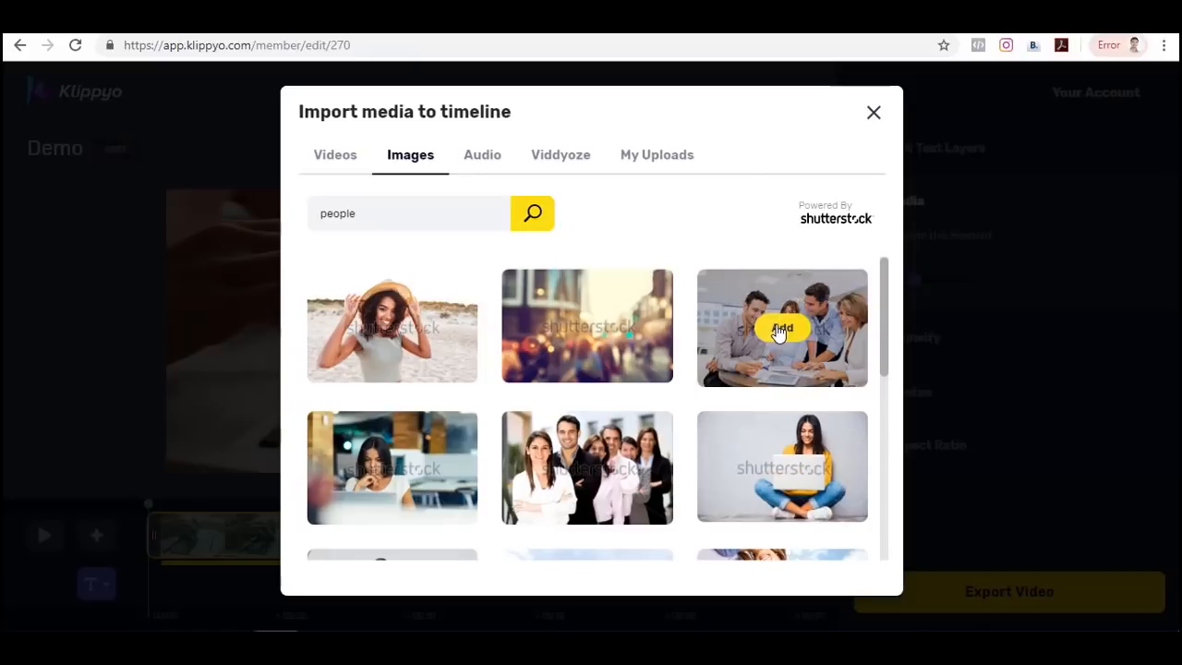
click(782, 326)
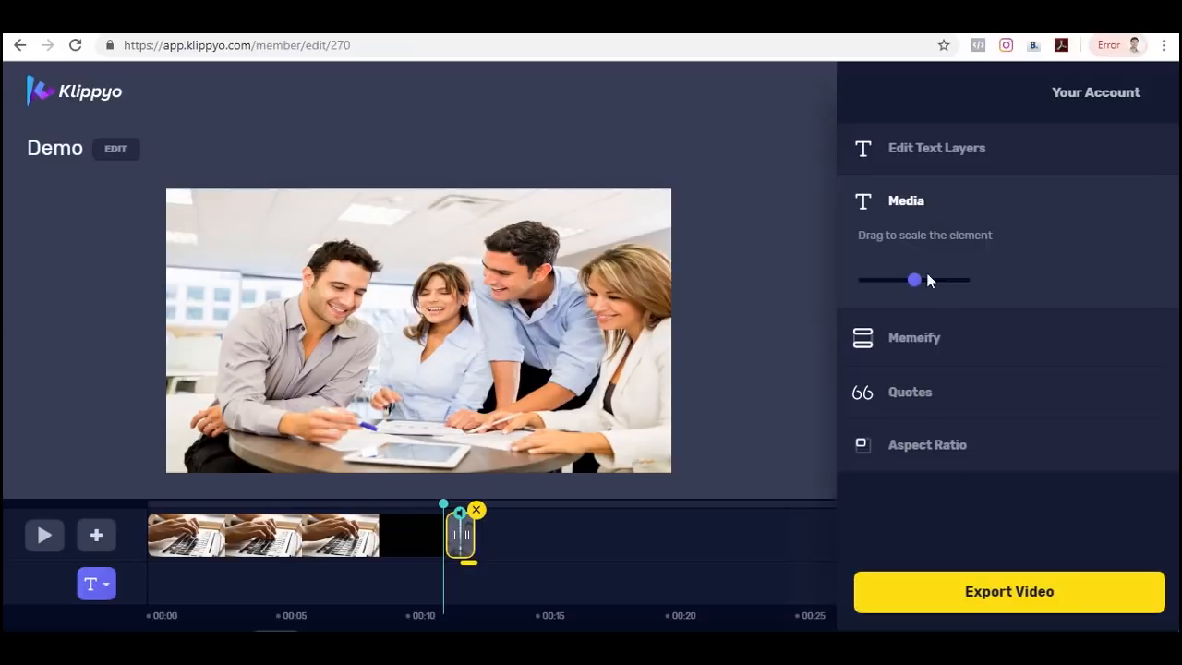
Adjust the scale of the colleagues picture slightly.
drag(915, 281, 909, 282)
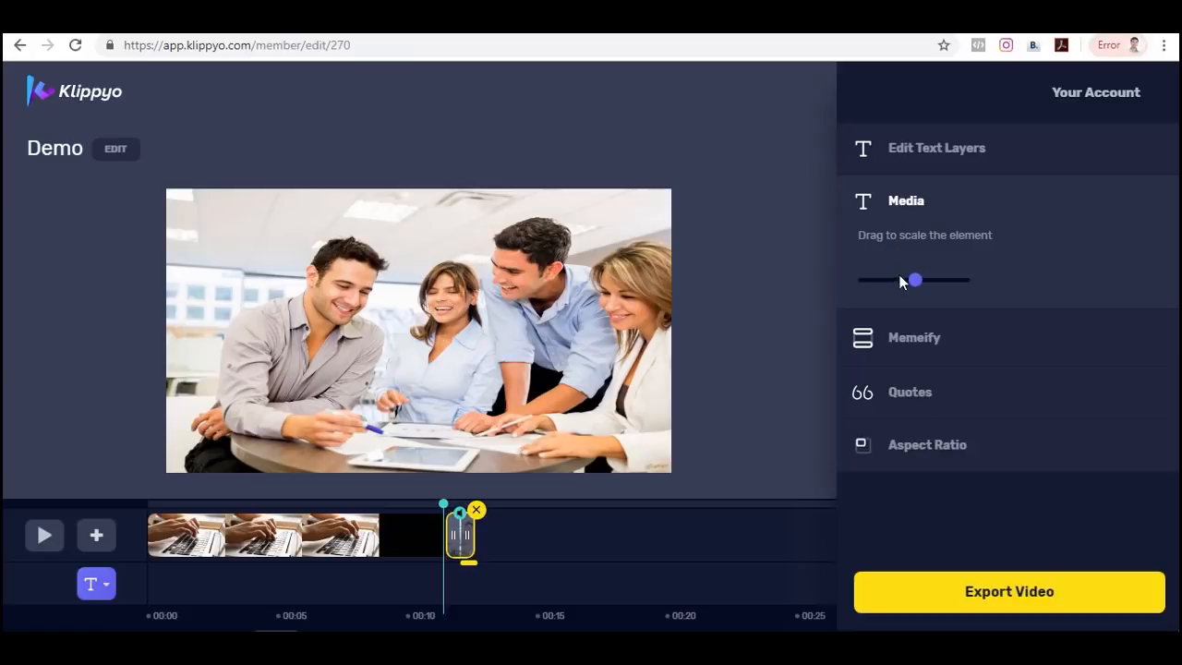
drag(903, 287, 919, 290)
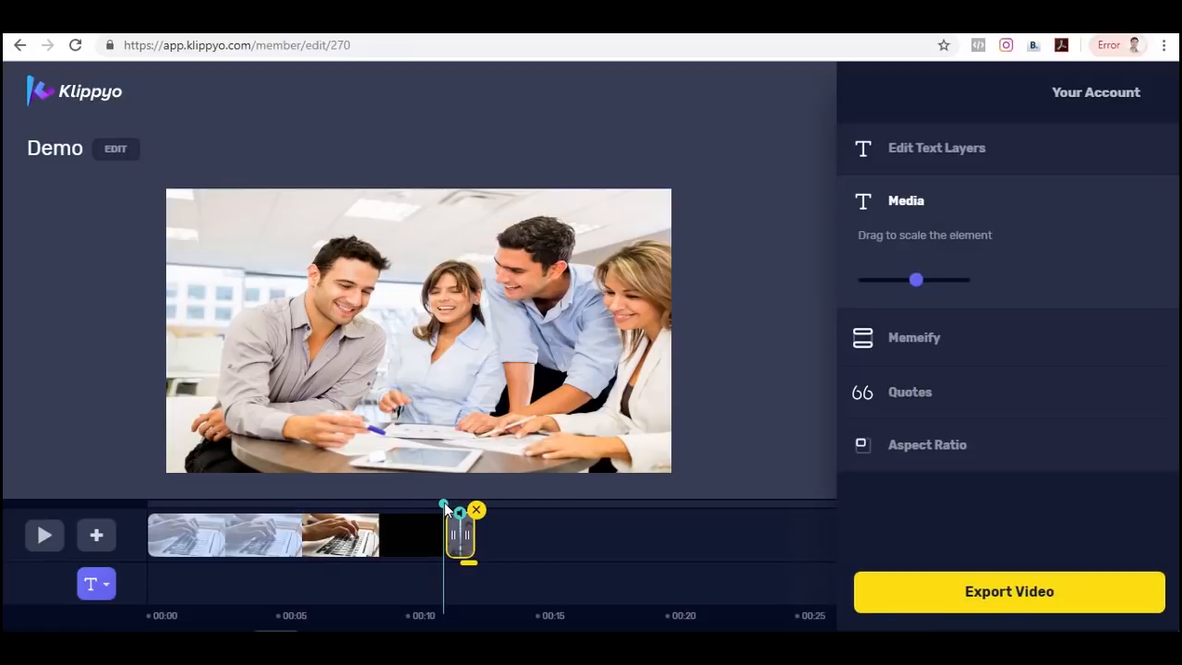
Move the playhead back near the start of the timeline and preview several seconds of the typing clip.
mouse_move(444, 502)
mouse_down()
mouse_move(339, 508)
mouse_move(442, 506)
mouse_up()
click(171, 505)
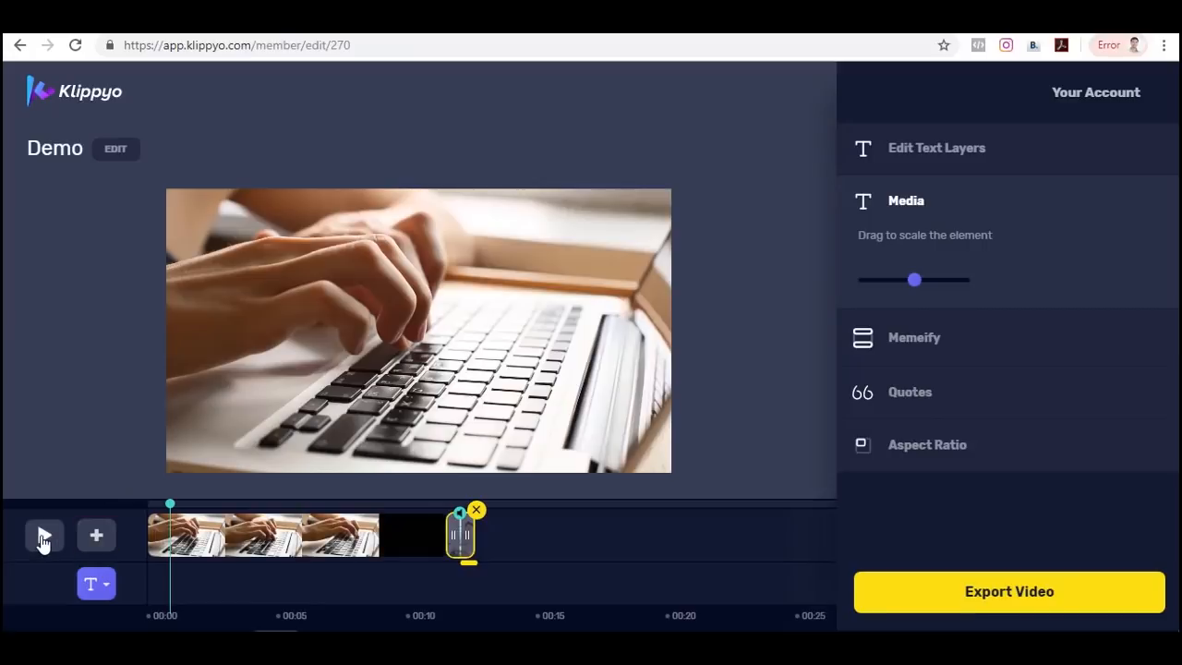
click(43, 541)
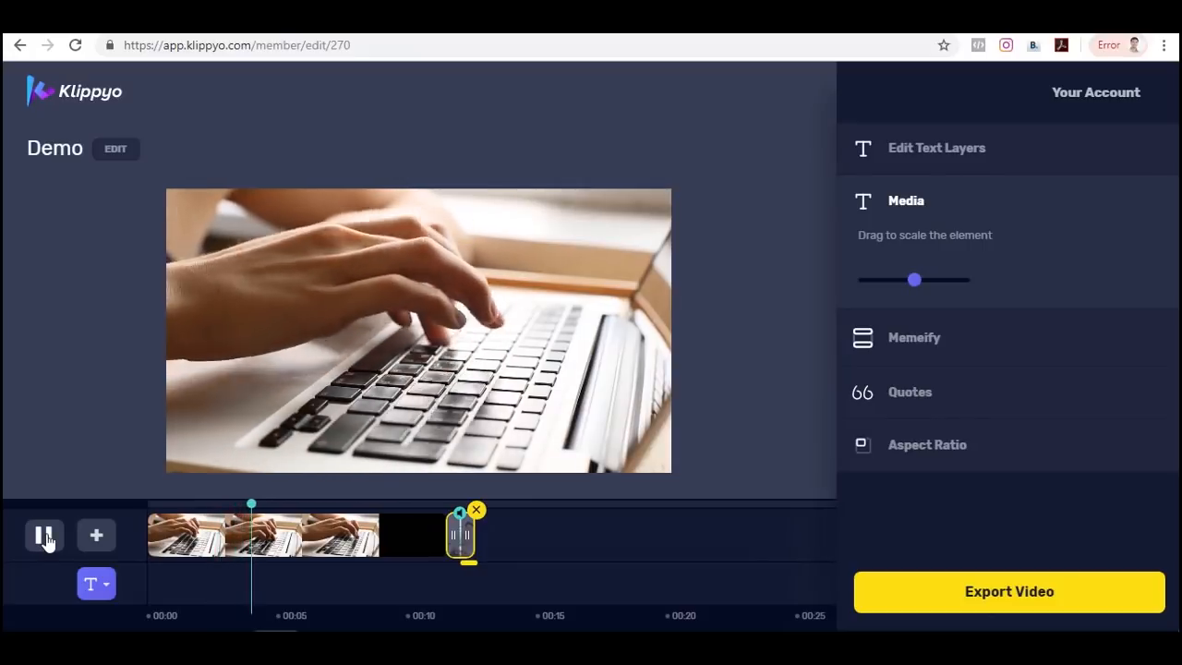
click(45, 538)
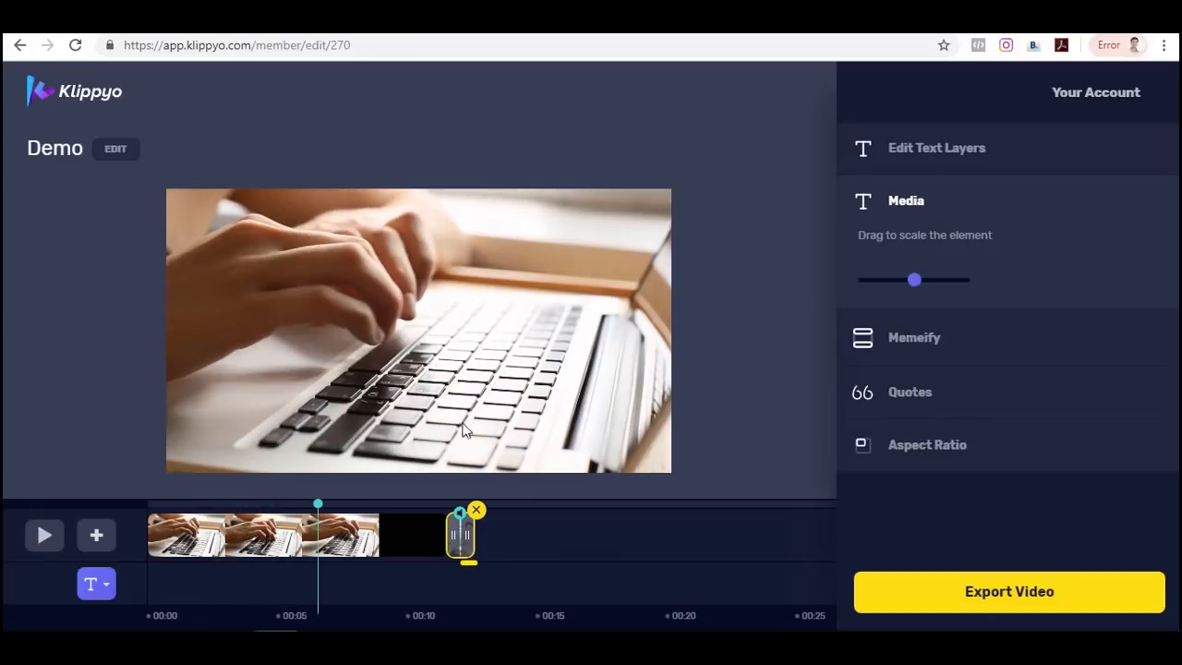
Browse the text animation templates and add the "Smart Business Partner" animation to the project.
click(97, 536)
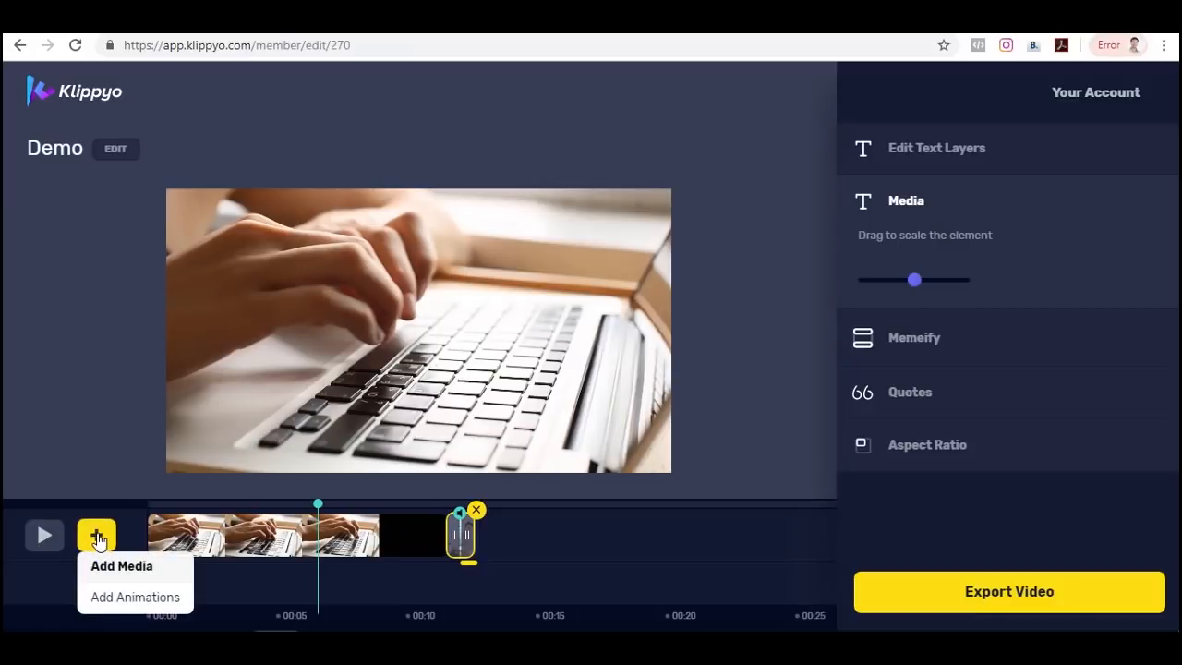
click(134, 598)
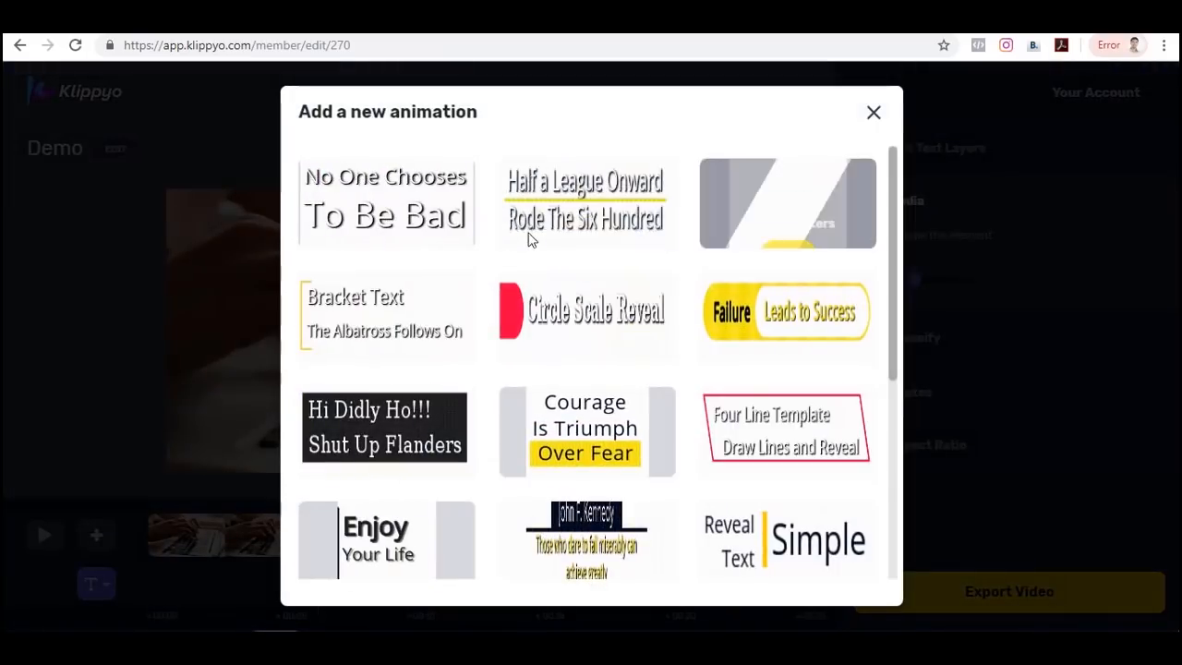
scroll(660, 281, down, 3)
scroll(660, 281, down, 1)
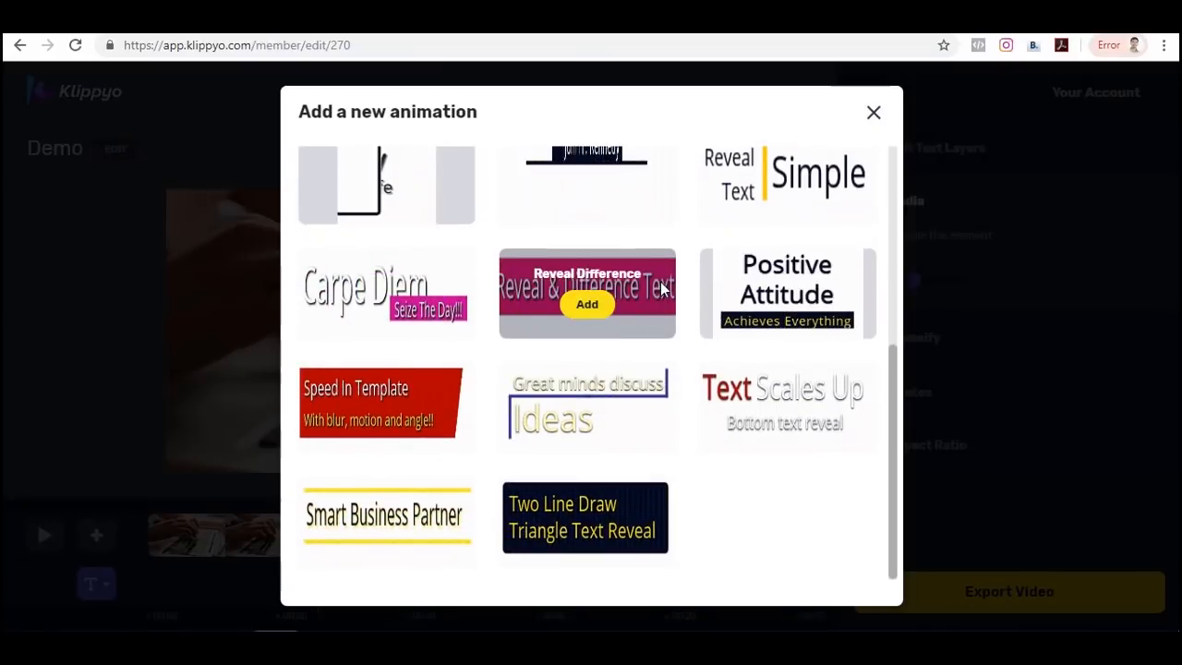
scroll(660, 284, up, 3)
scroll(660, 294, up, 1)
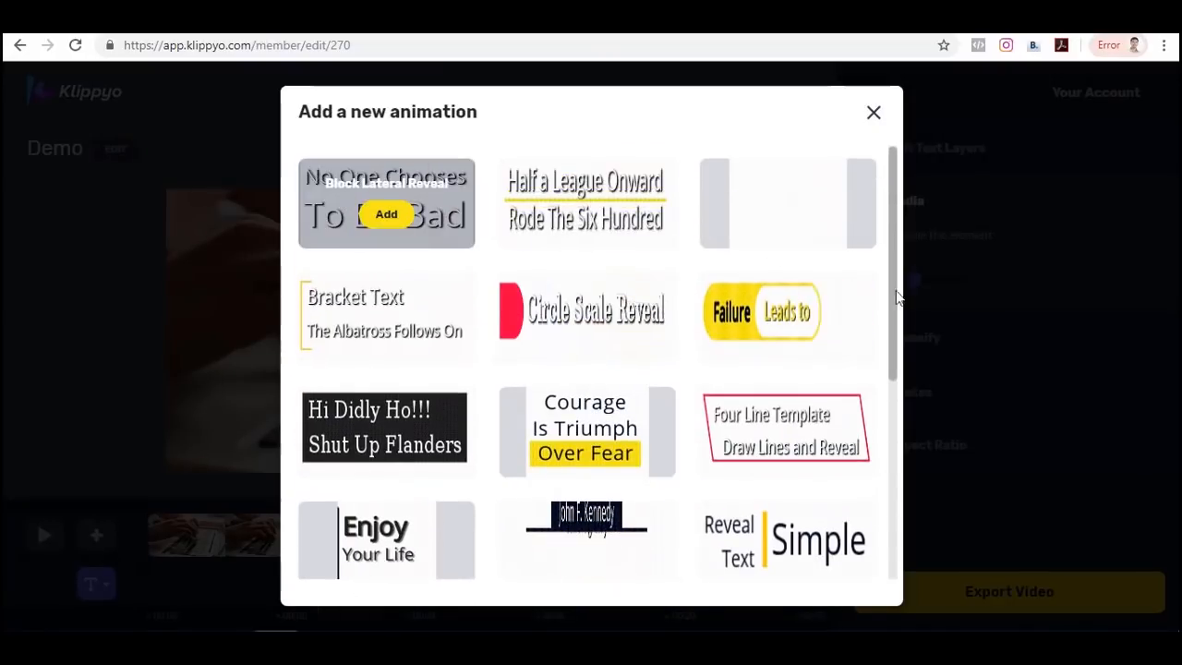
scroll(719, 347, down, 3)
scroll(719, 346, down, 1)
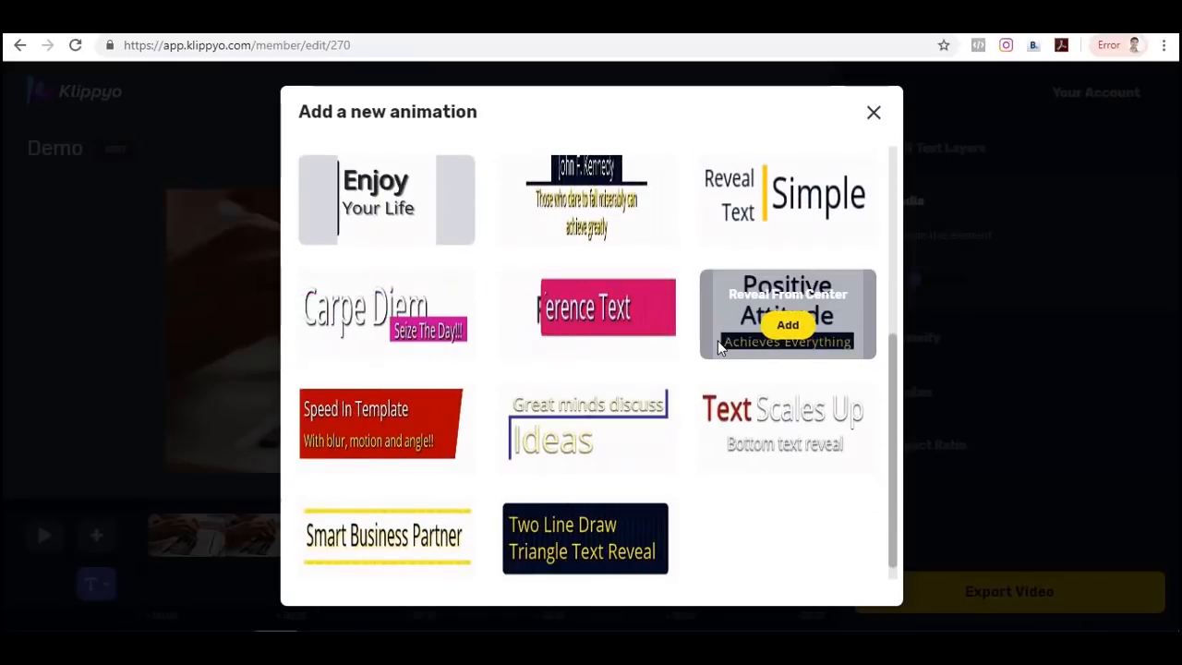
click(388, 554)
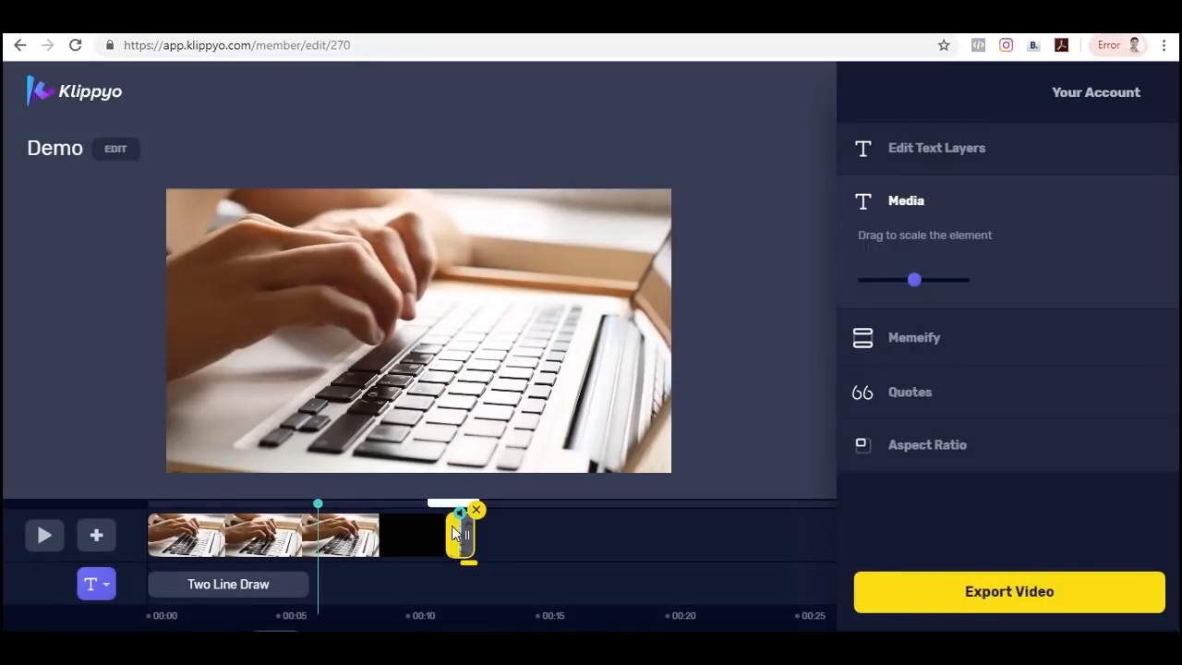
Return the playhead to 00:00 and preview how the title animation plays over the typing clip.
drag(318, 504, 176, 510)
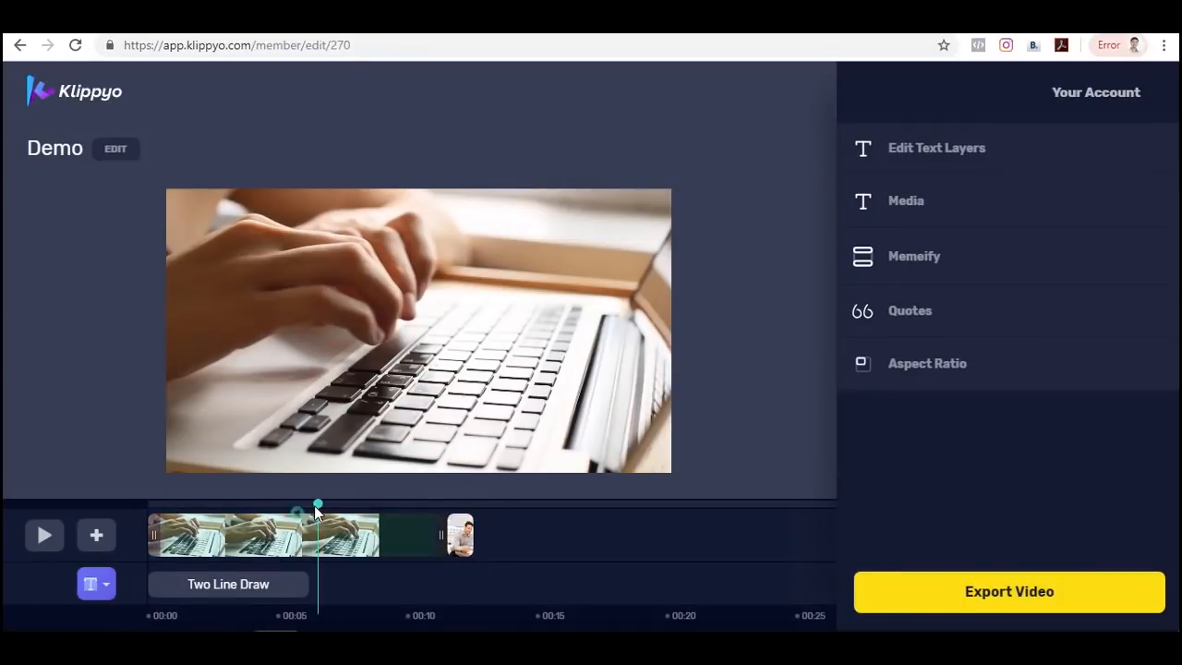
mouse_move(317, 505)
mouse_down()
mouse_move(265, 518)
mouse_move(151, 506)
mouse_up()
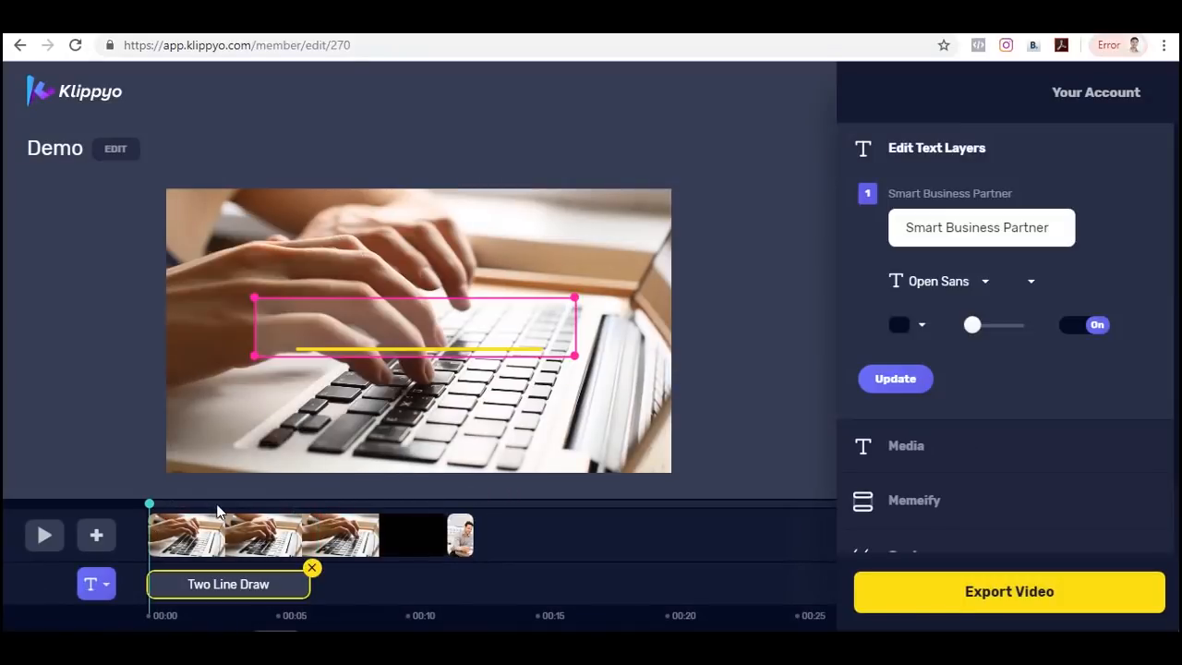
click(46, 537)
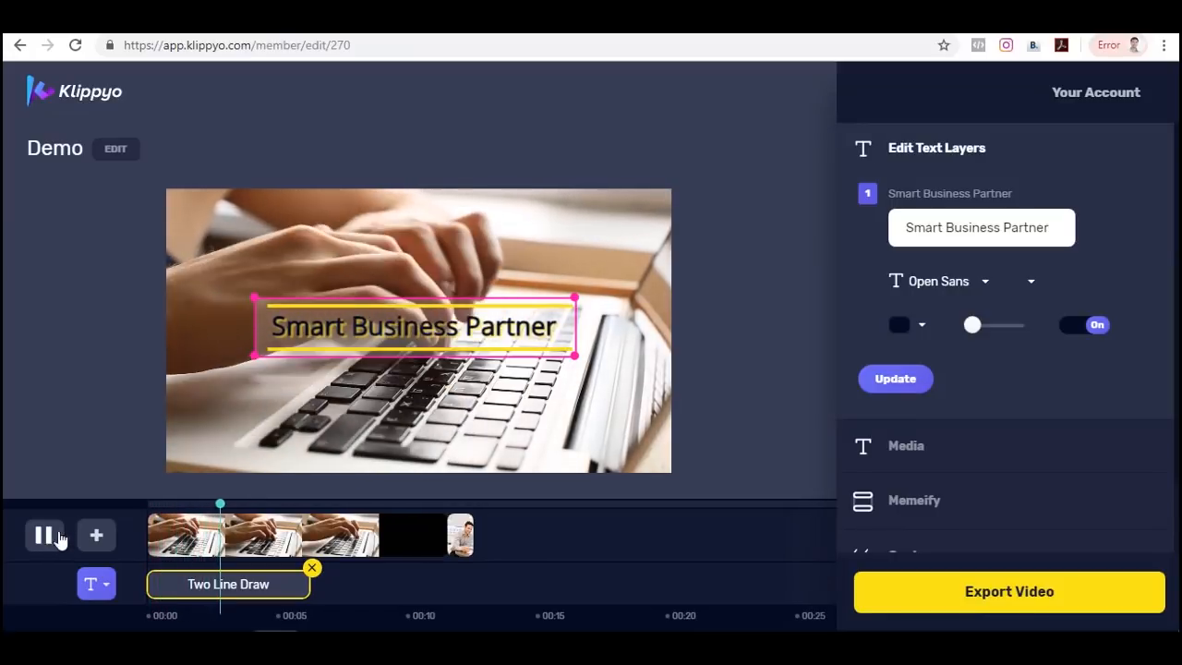
click(44, 537)
Examine the title's editable text and its font choices.
drag(908, 225, 1065, 226)
click(1144, 224)
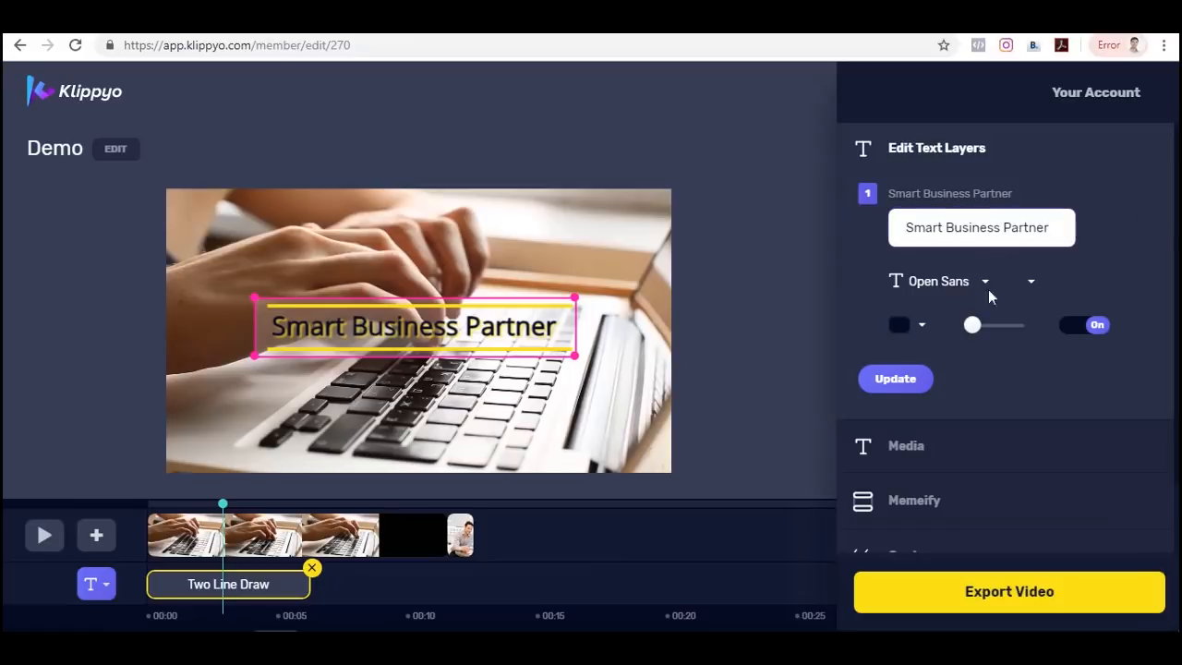
click(982, 285)
click(1123, 258)
Try to shorten the title layer on the timeline and select the colleagues picture clip.
mouse_move(312, 581)
mouse_down()
mouse_move(375, 586)
mouse_move(284, 577)
mouse_up()
mouse_move(462, 533)
click(466, 534)
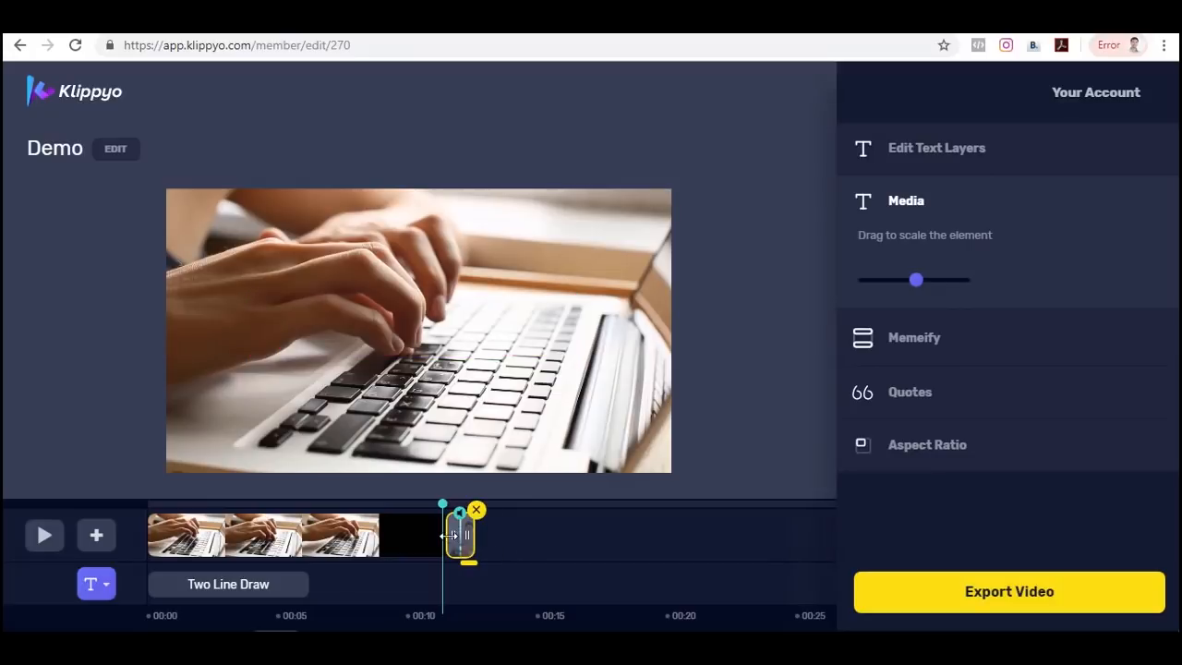
Deselect the picture clip and move the playhead back to about 00:01 within the title.
click(224, 507)
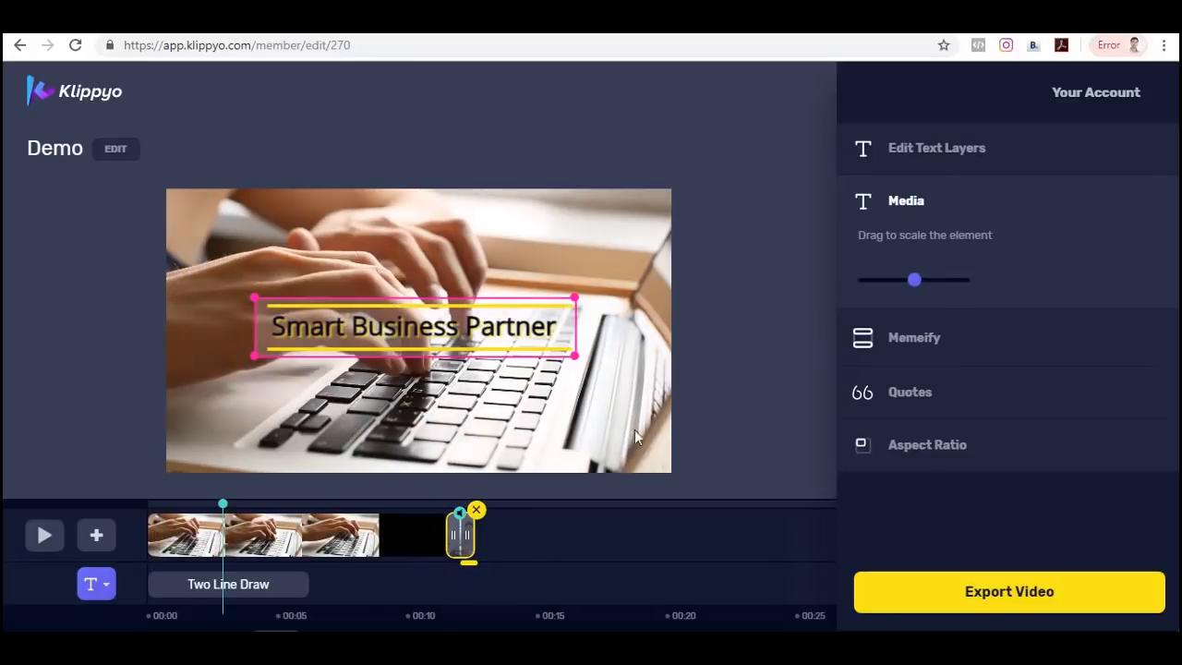
click(675, 364)
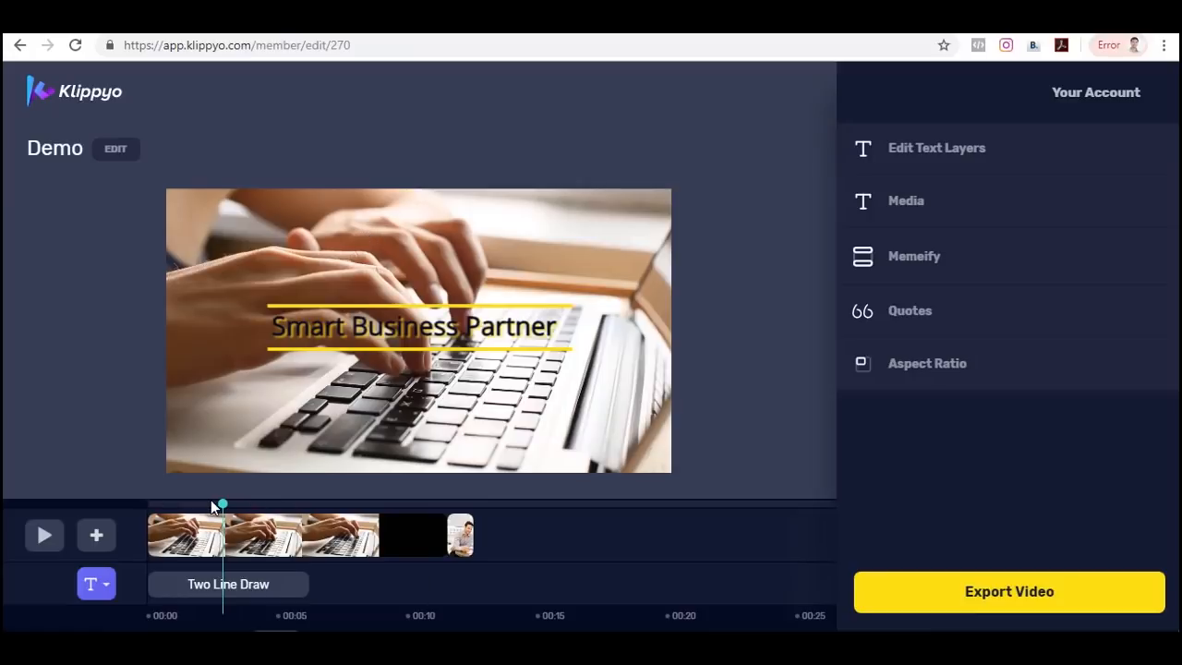
click(178, 505)
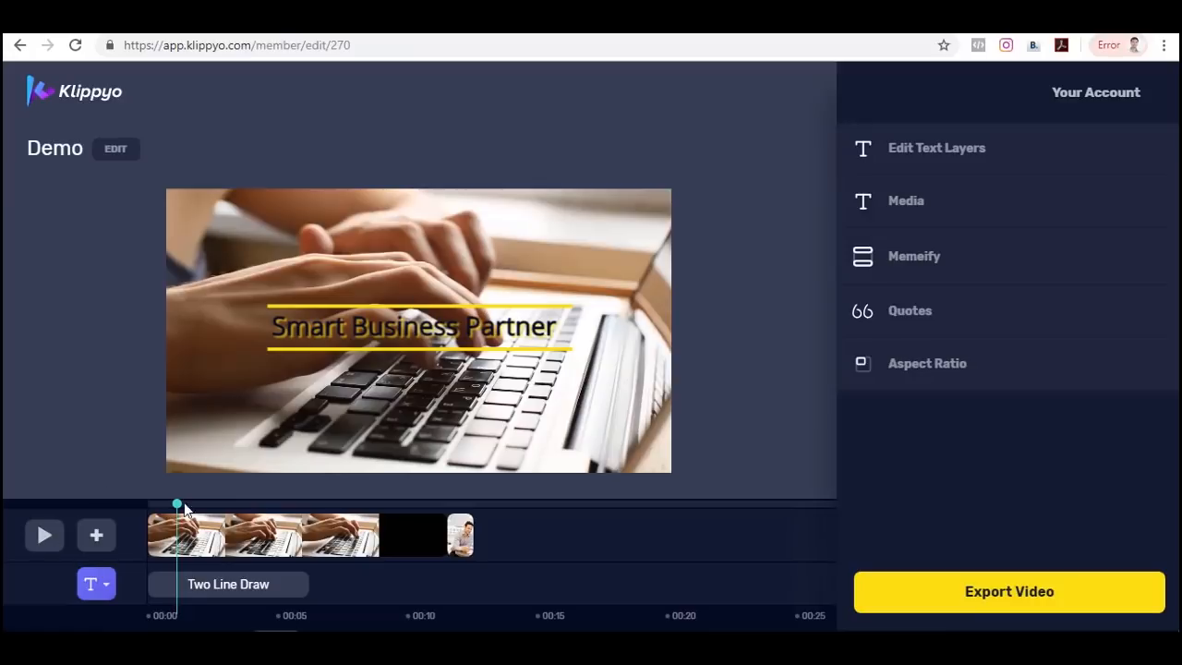
Extend the Two Line Draw title layer to about 00:09 on the timeline and preview the result.
mouse_move(305, 583)
mouse_down()
mouse_move(386, 581)
mouse_move(371, 583)
mouse_up()
click(43, 537)
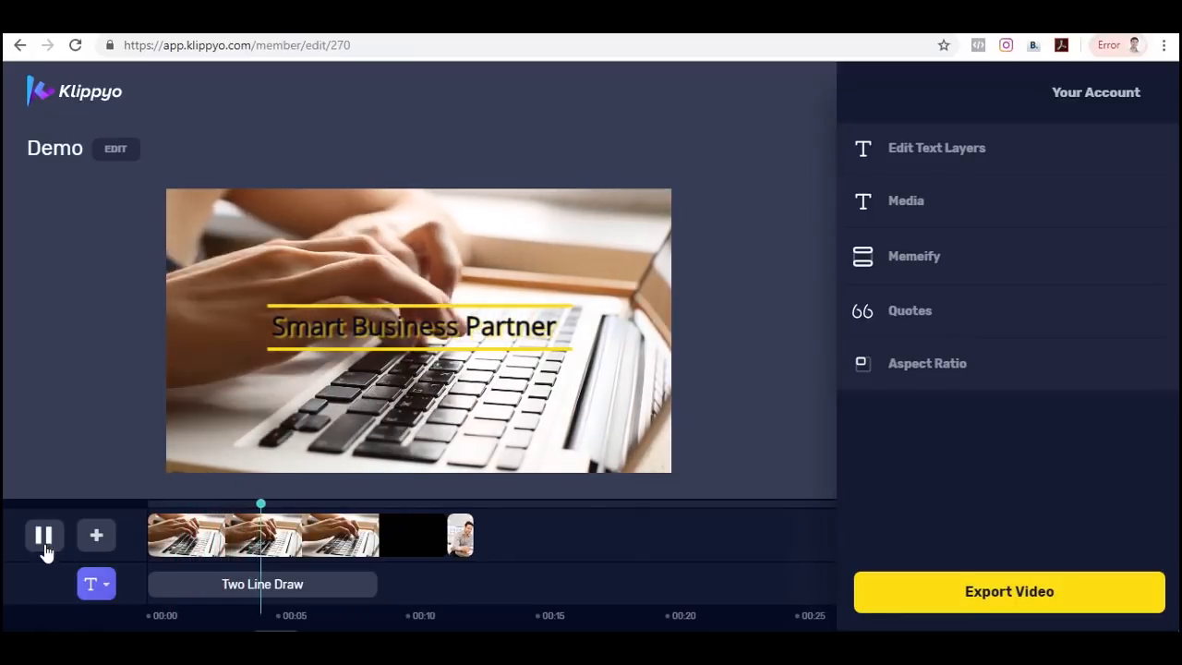
click(43, 536)
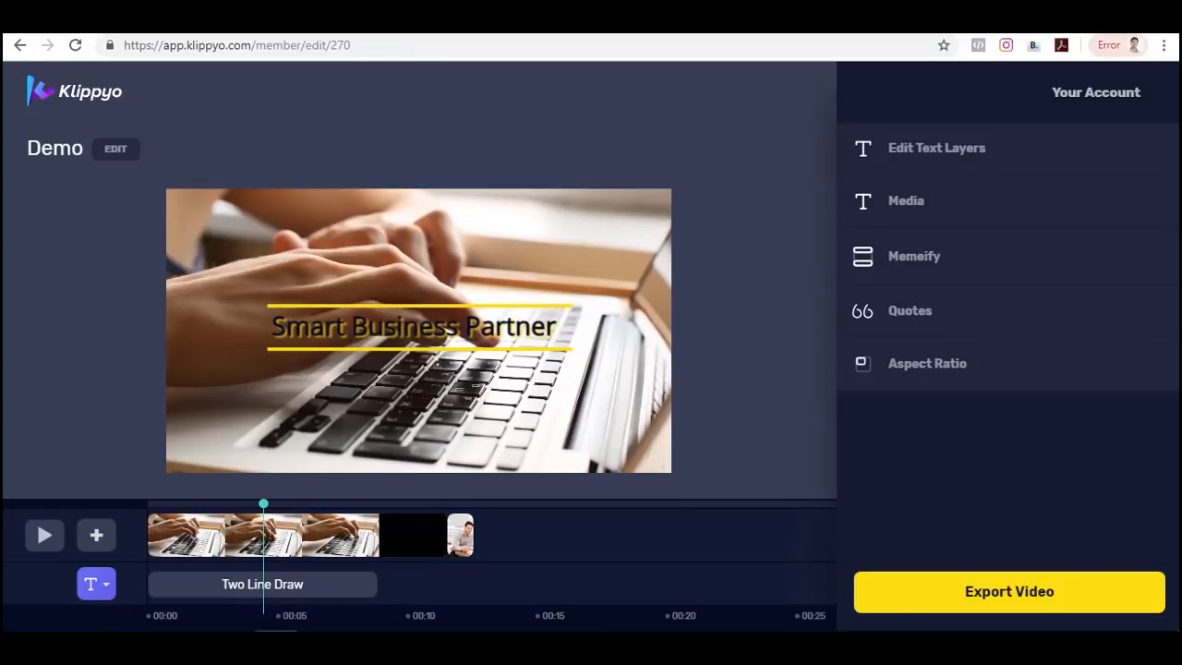
View the emoji layer track on the timeline and switch to the quotes layer track.
click(107, 585)
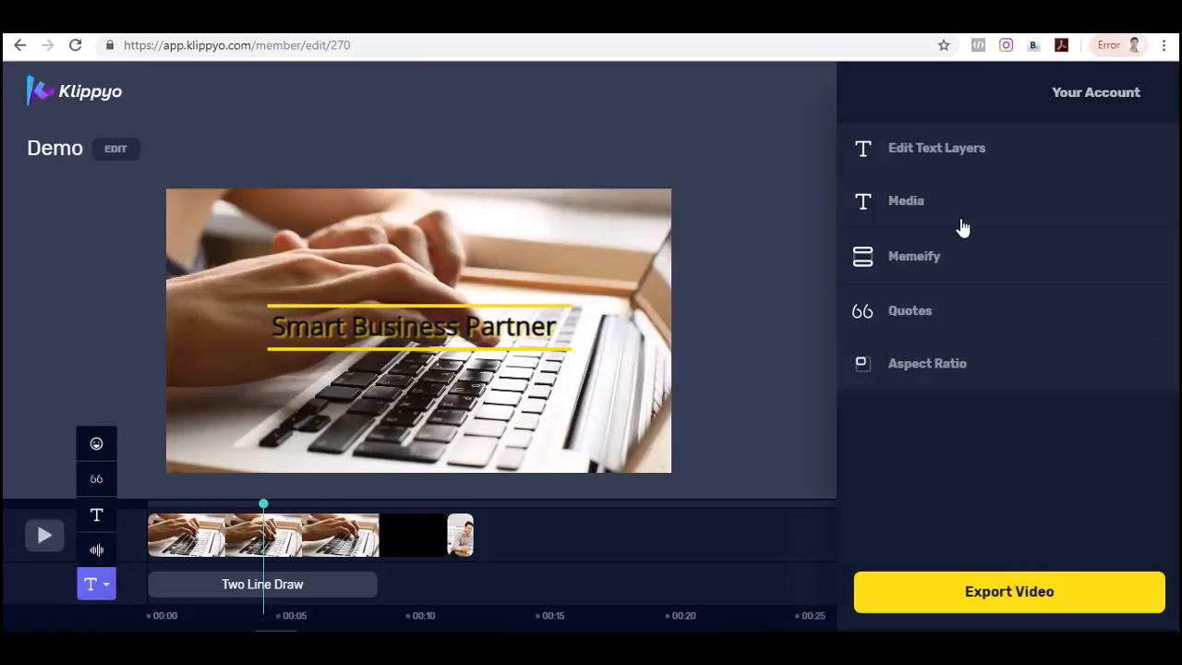
click(96, 447)
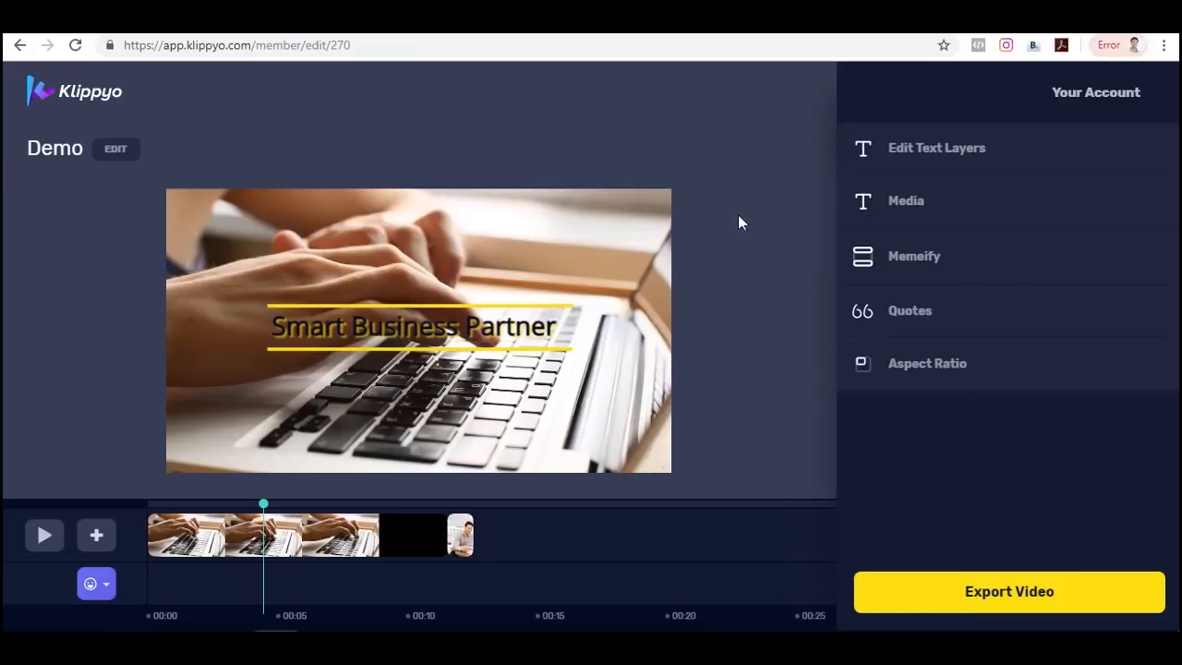
click(107, 591)
click(96, 478)
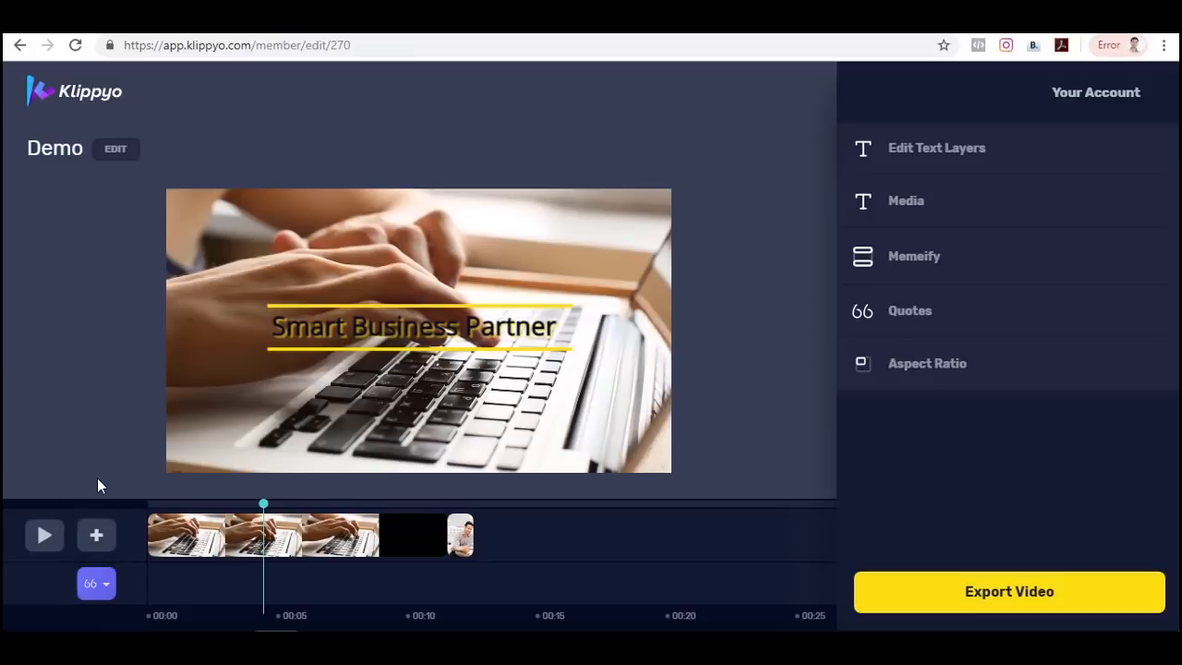
Open the quote options, look through the categories and set the quote category to Inspire.
click(903, 314)
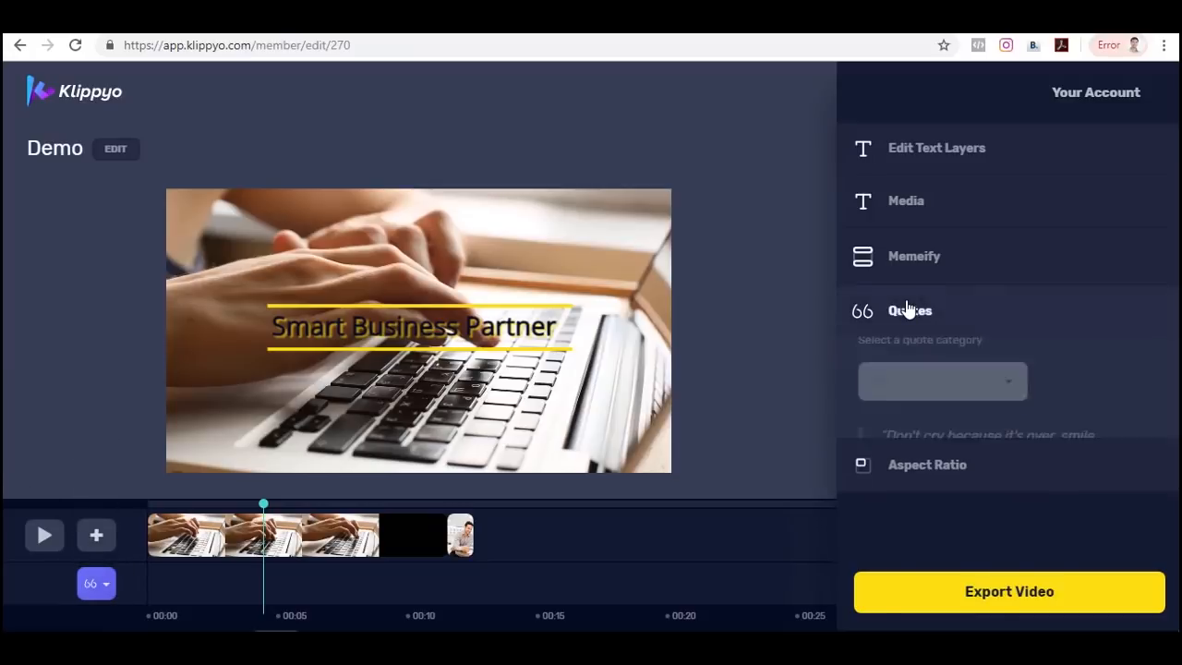
scroll(1071, 397, down, 1)
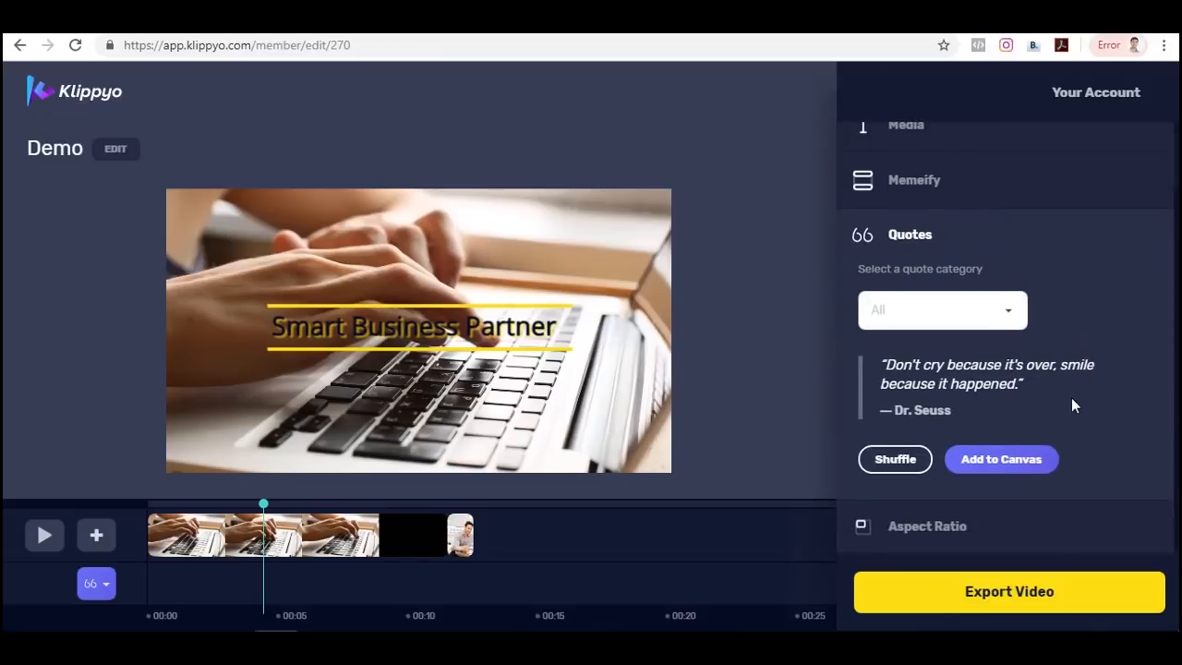
click(1007, 316)
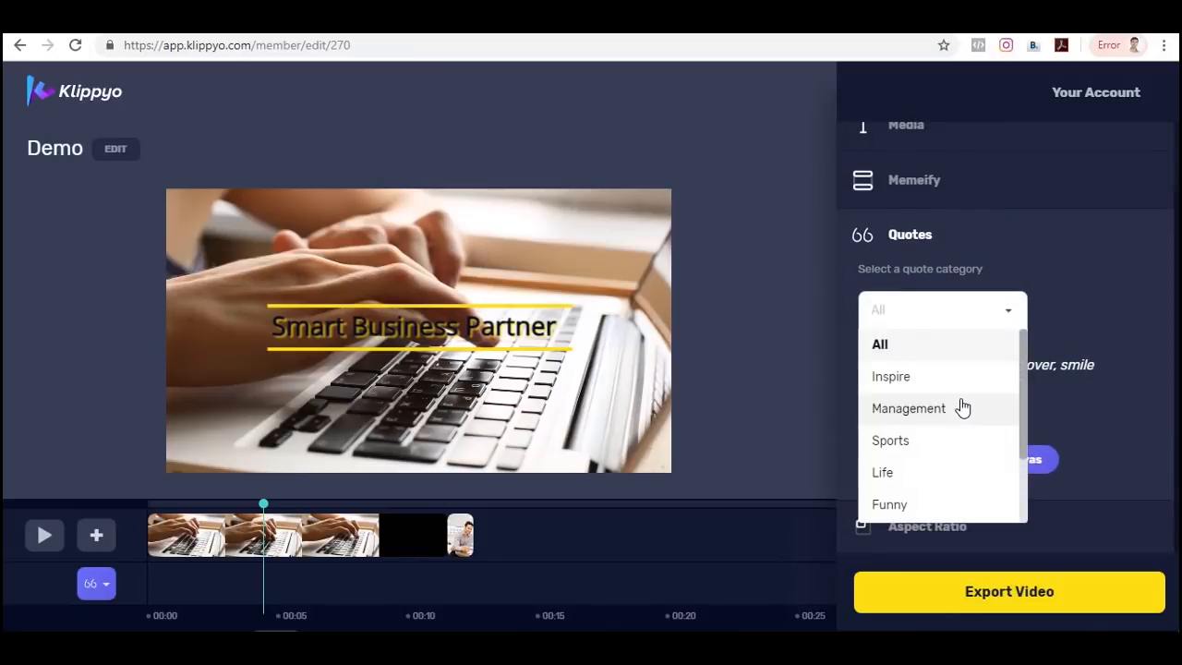
scroll(963, 406, down, 1)
scroll(961, 409, up, 2)
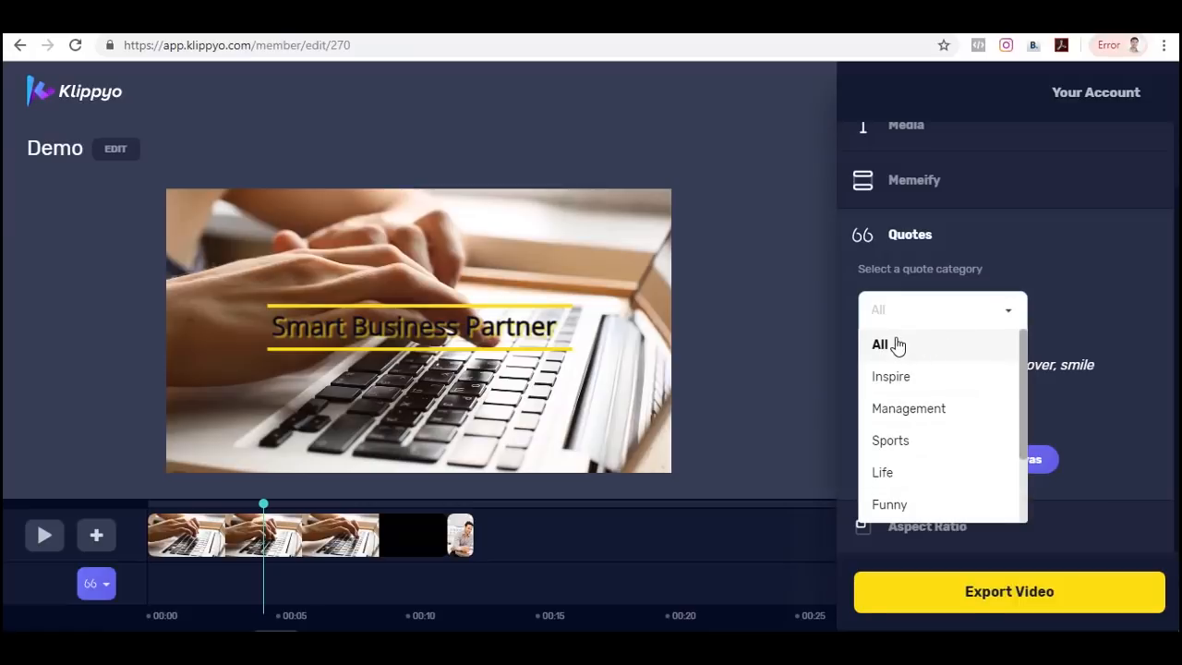
click(907, 380)
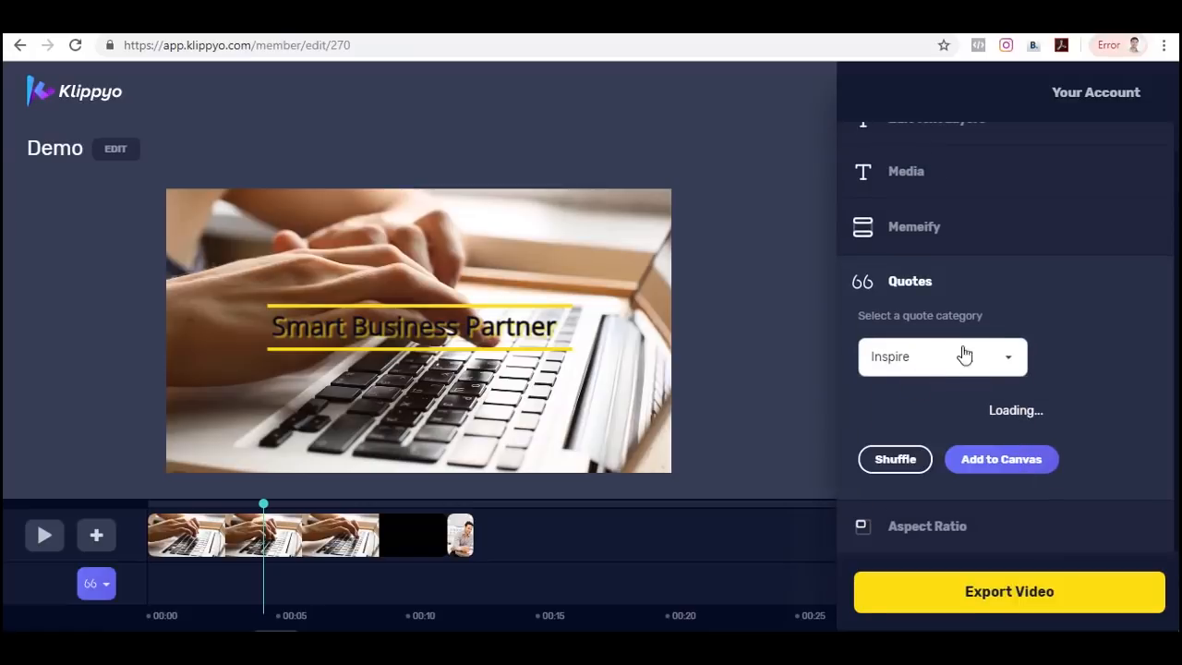
Try to add the Inspire quote to the canvas near the end of the typing clip and over the colleagues picture.
click(431, 519)
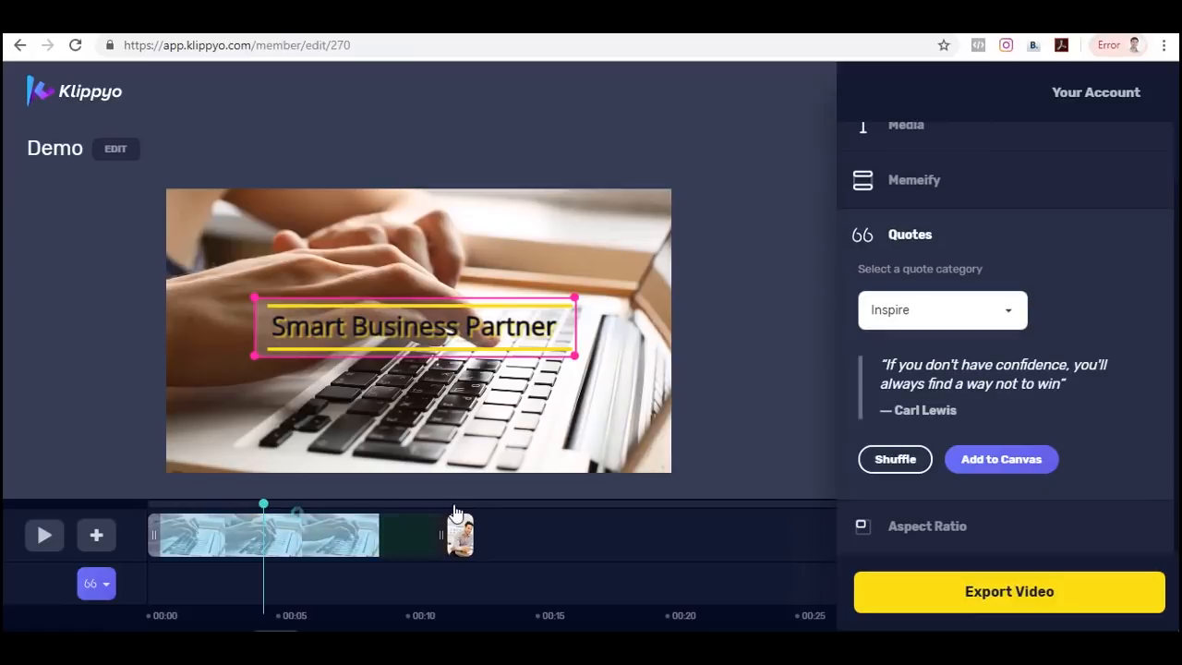
click(452, 494)
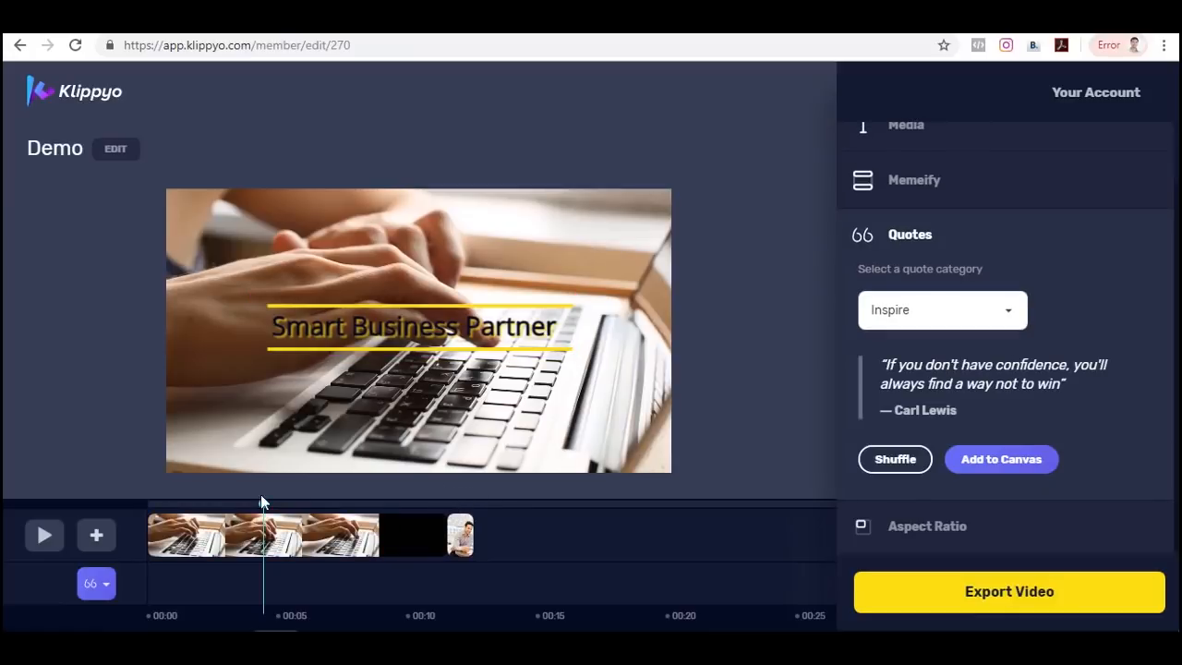
click(475, 514)
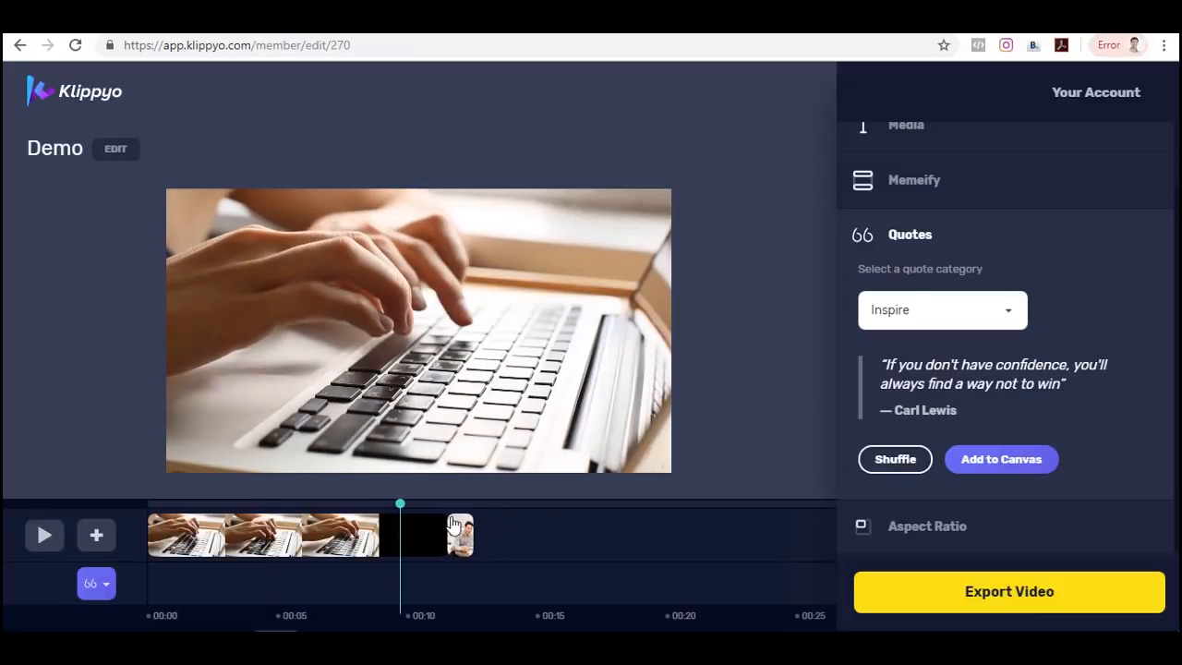
click(1001, 459)
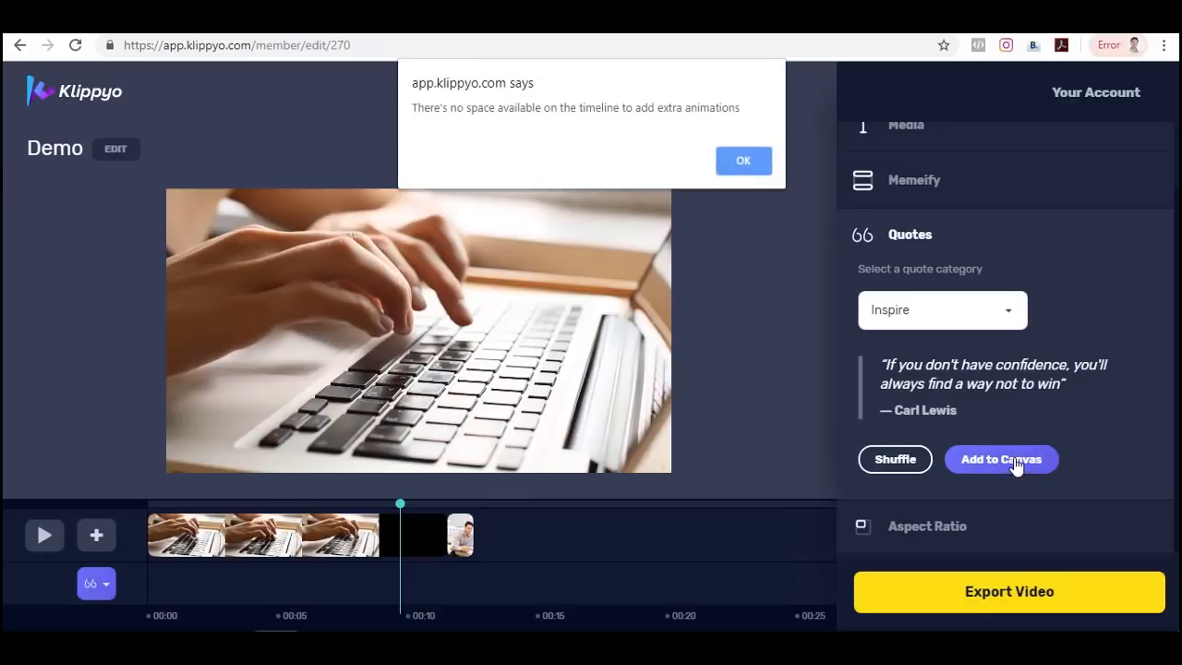
key(Return)
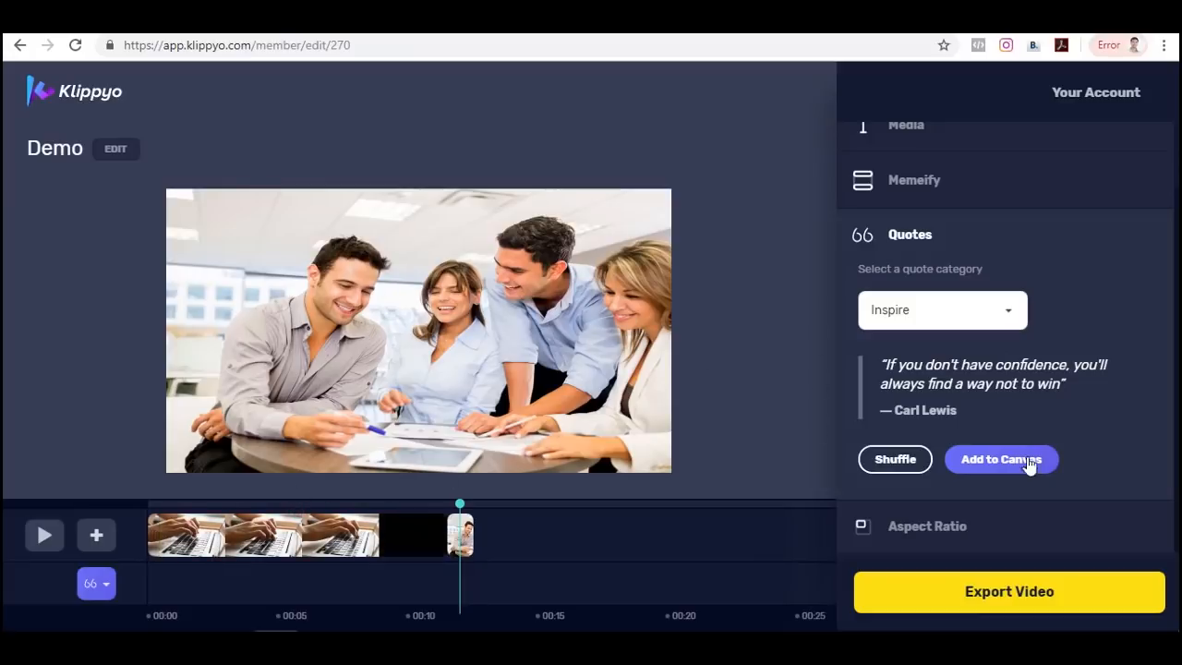
click(1000, 469)
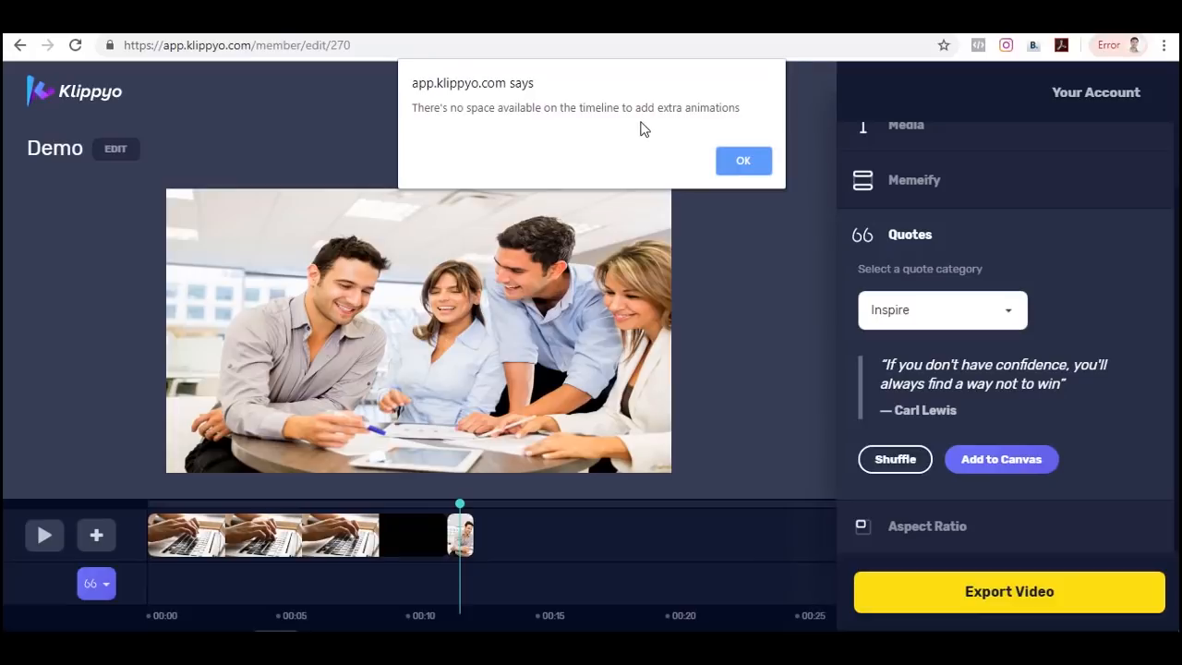
click(749, 165)
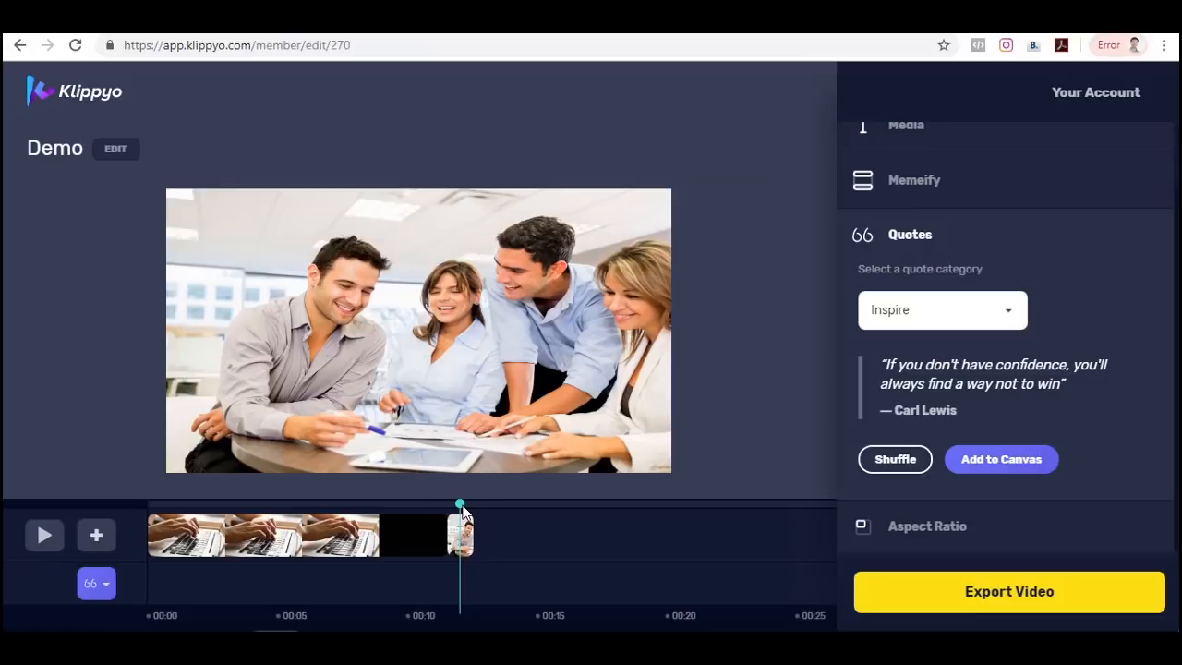
Preview the video from the start and remove the colleagues picture clip from the timeline.
mouse_move(472, 512)
mouse_down()
mouse_move(462, 509)
mouse_move(472, 509)
mouse_up()
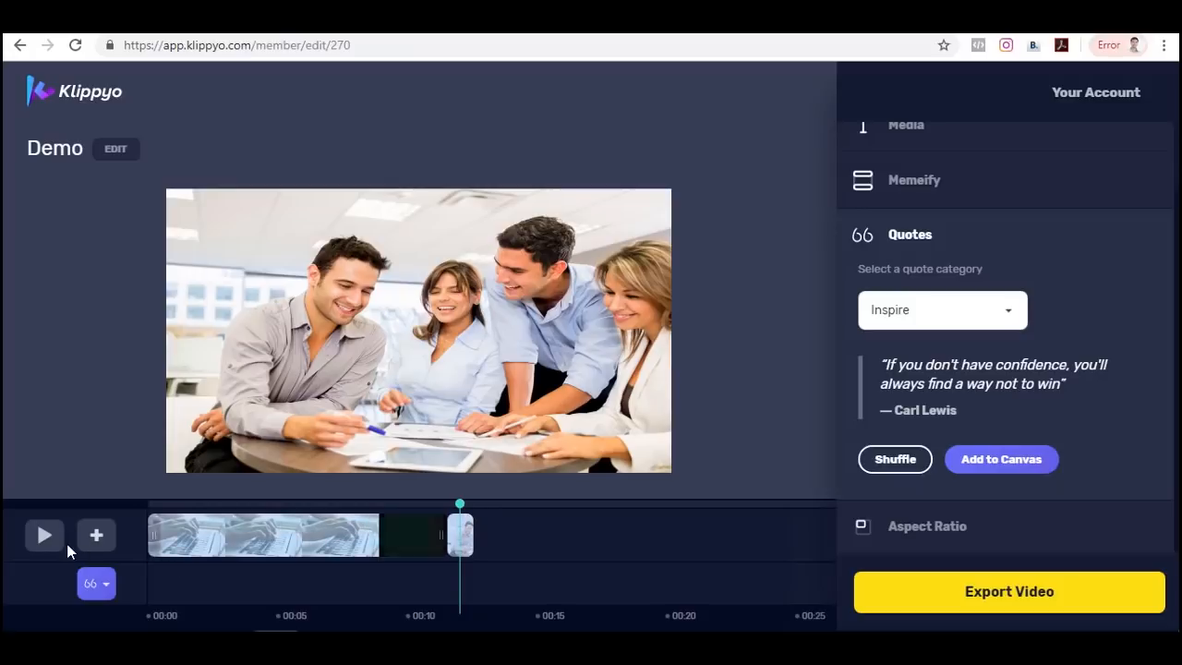
click(44, 541)
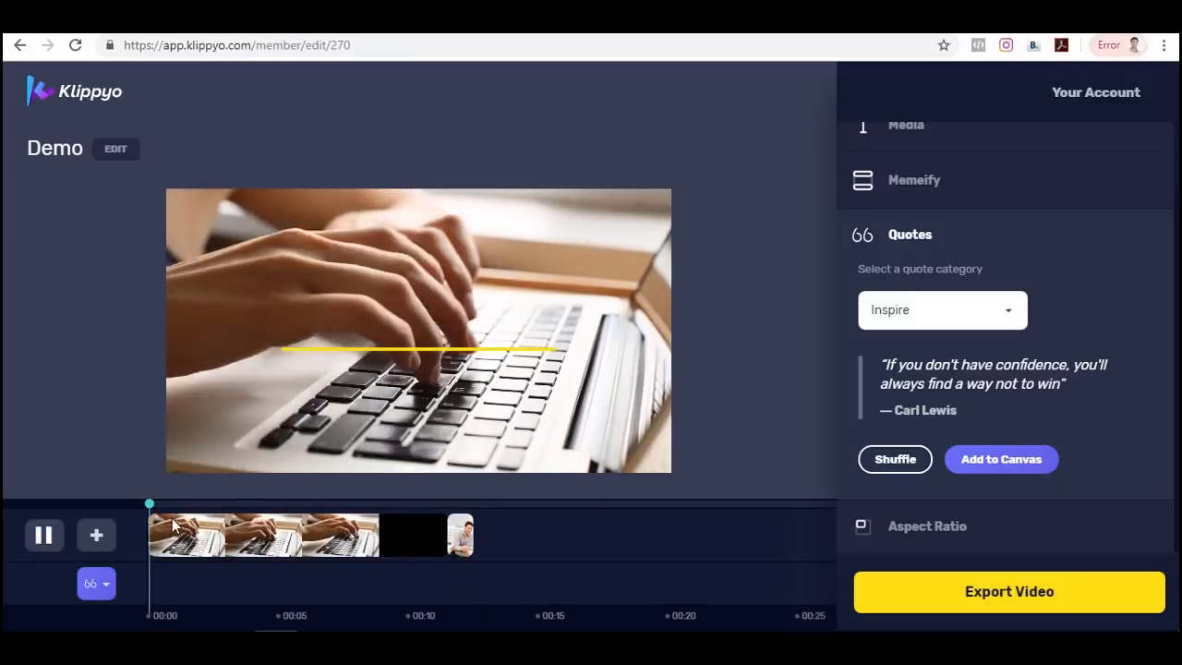
click(472, 504)
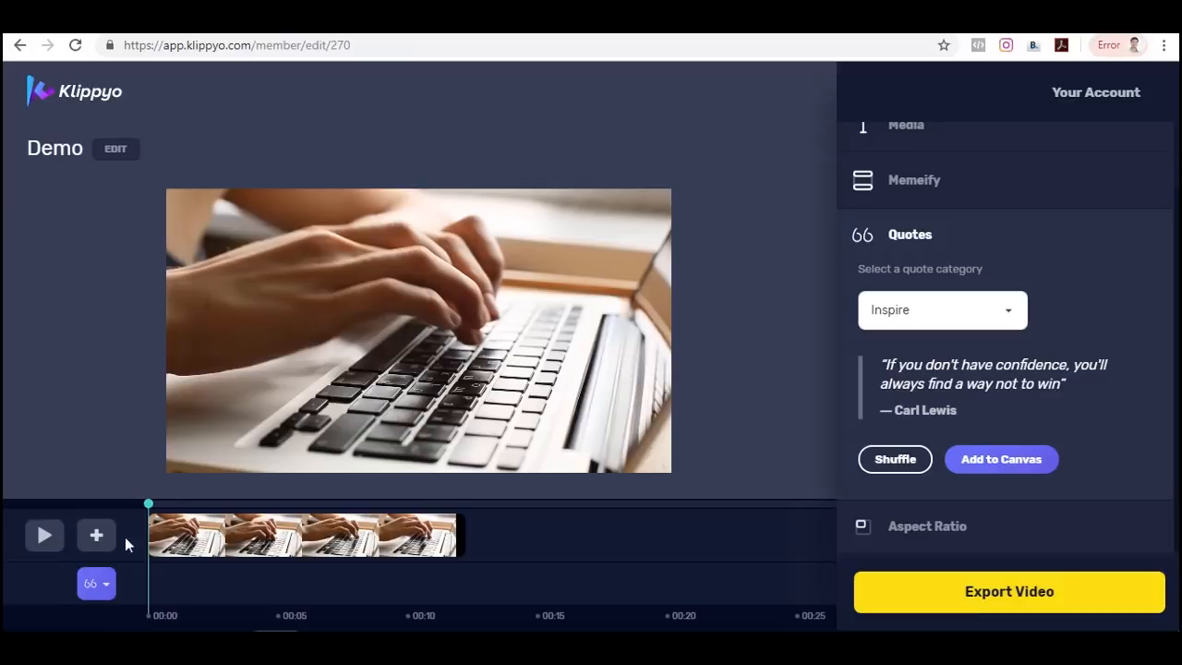
Switch the timeline back to the text layer track and preview the opening of the title animation.
click(108, 585)
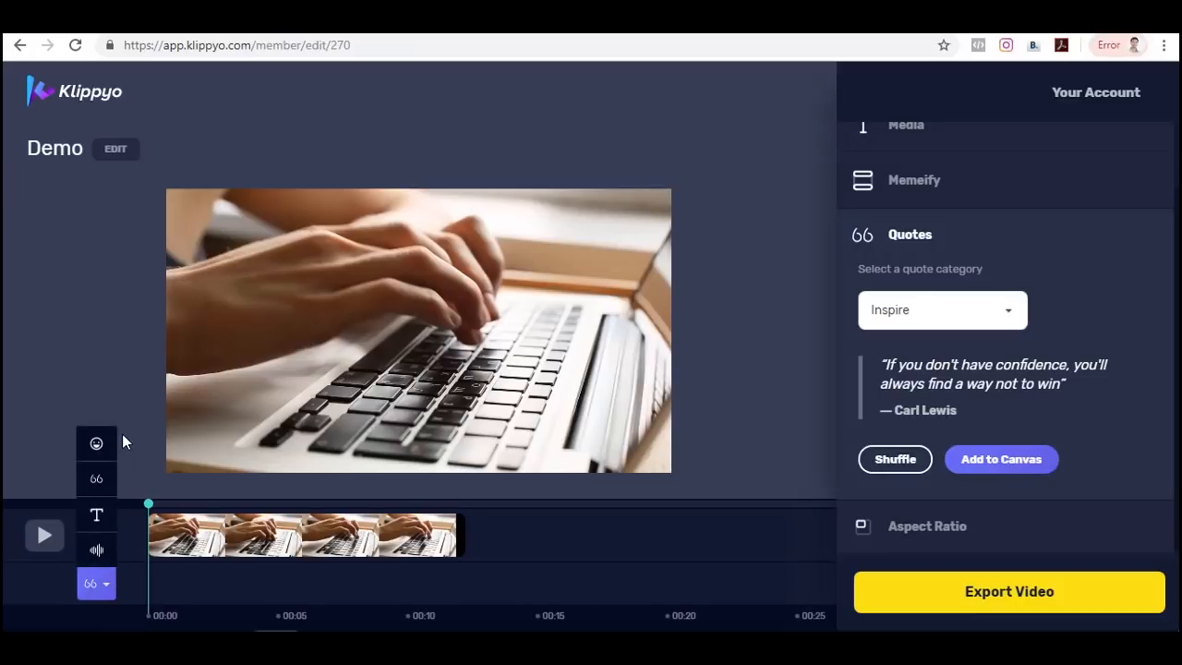
click(97, 523)
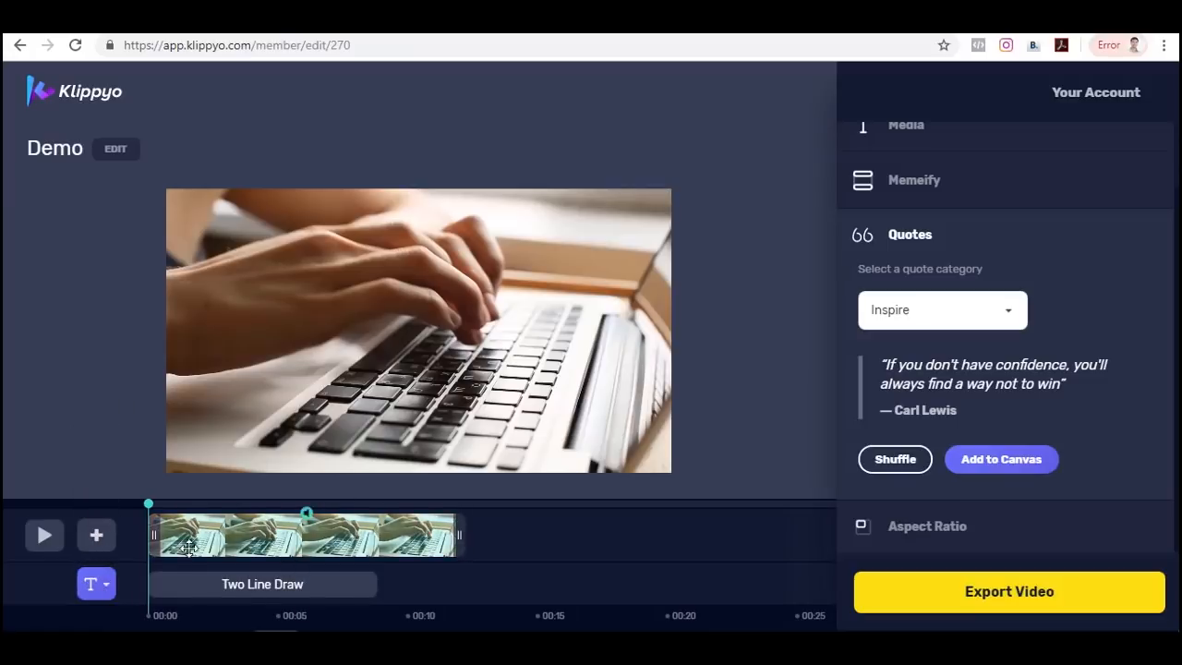
click(46, 538)
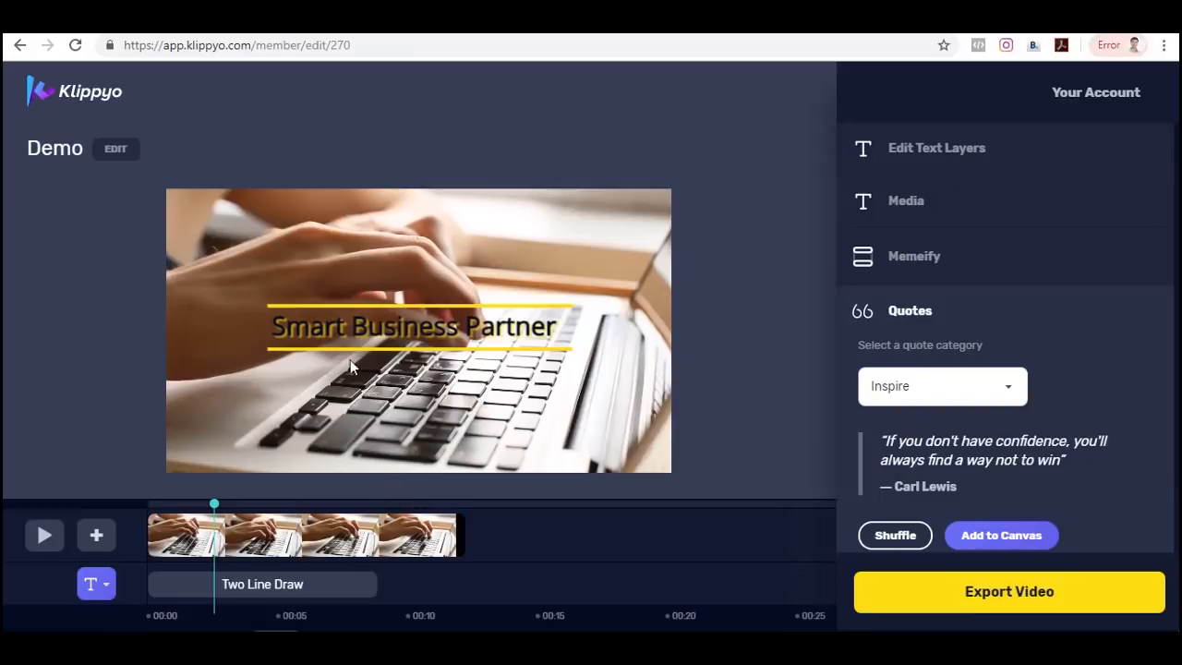
Show the title's text settings, select the Two Line Draw layer and preview the video to about 00:10.
click(912, 204)
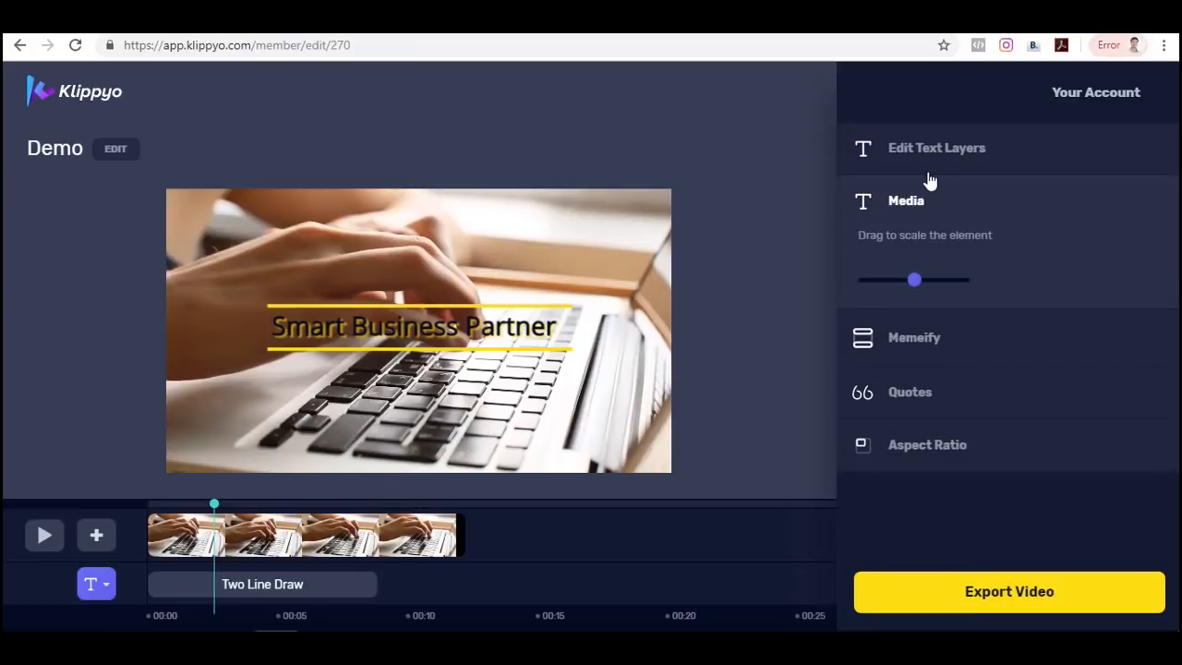
click(940, 153)
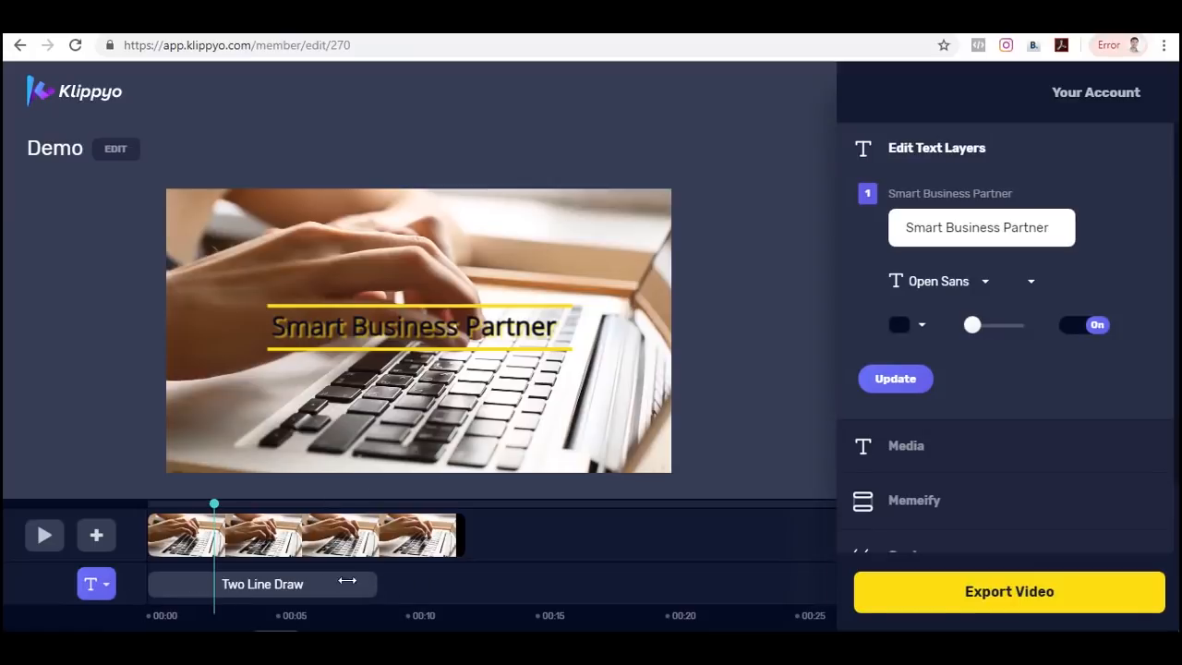
click(283, 582)
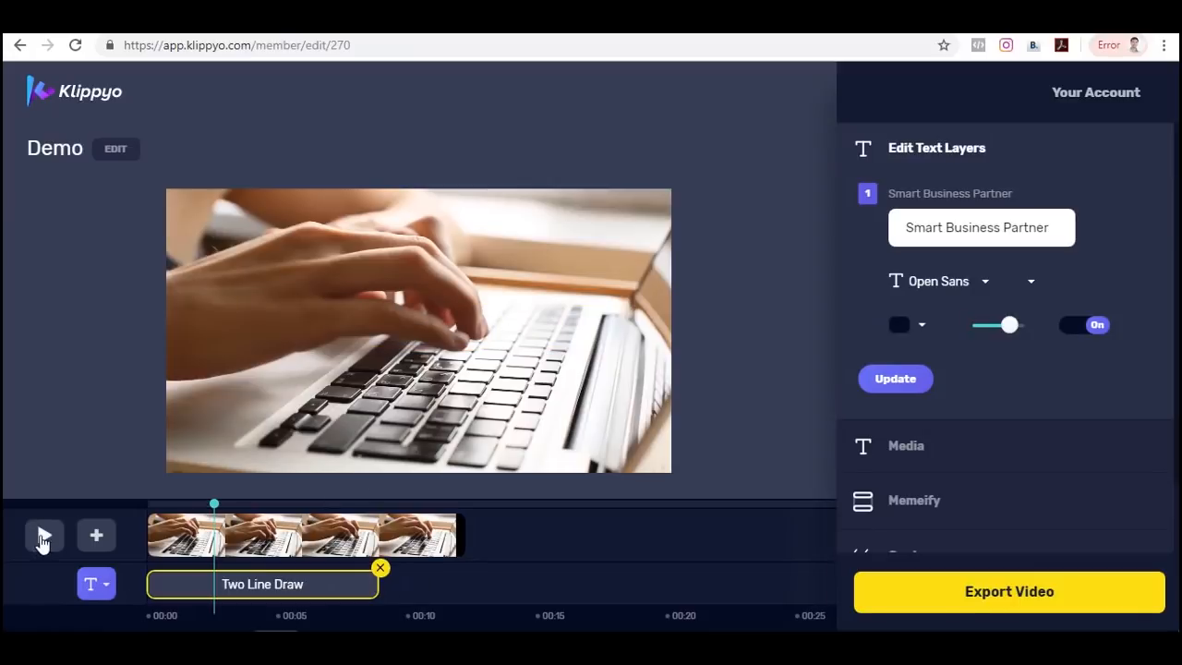
click(44, 538)
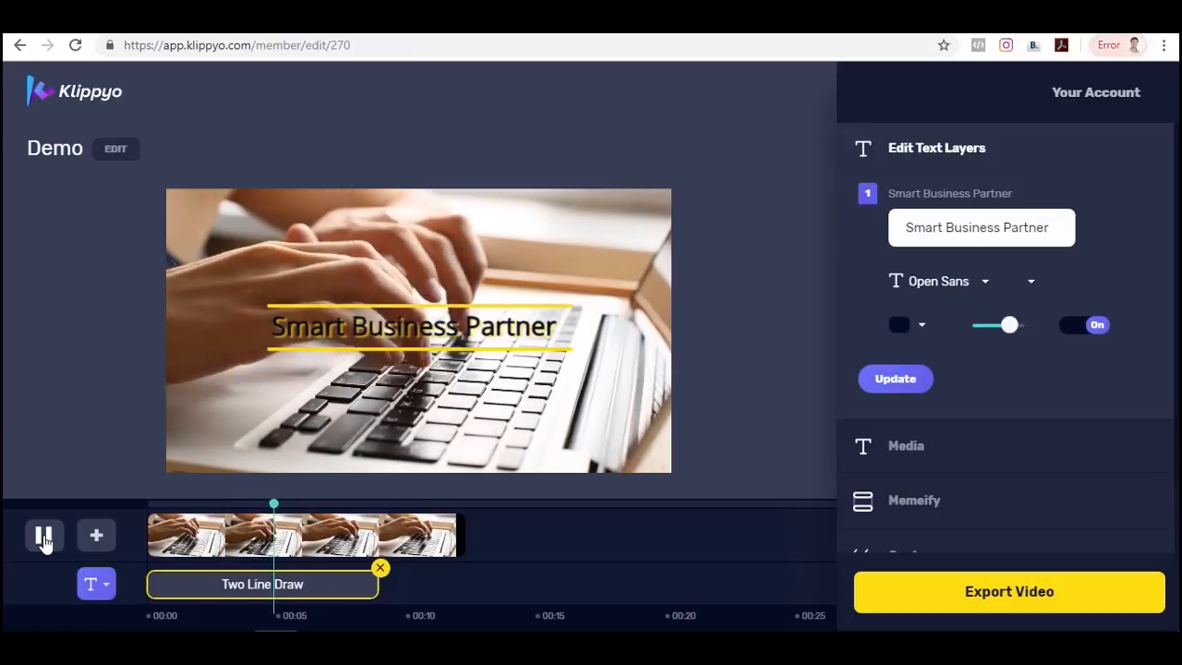
click(43, 537)
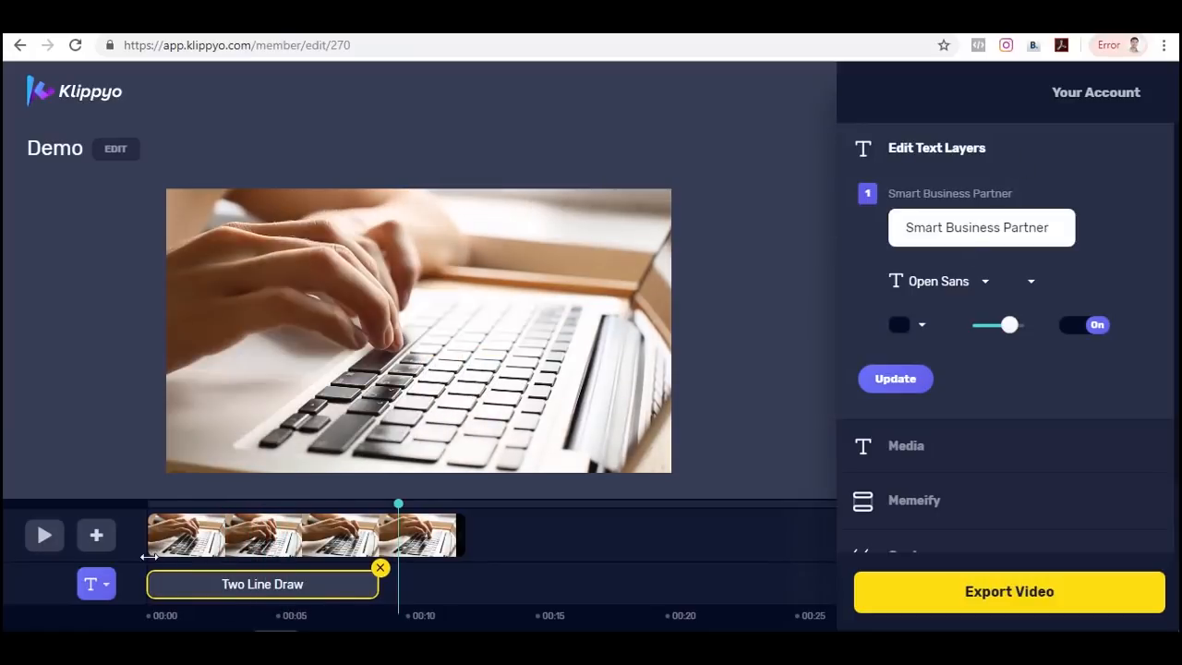
Examine the available layer types, the media scaling option and the title's text settings.
click(104, 587)
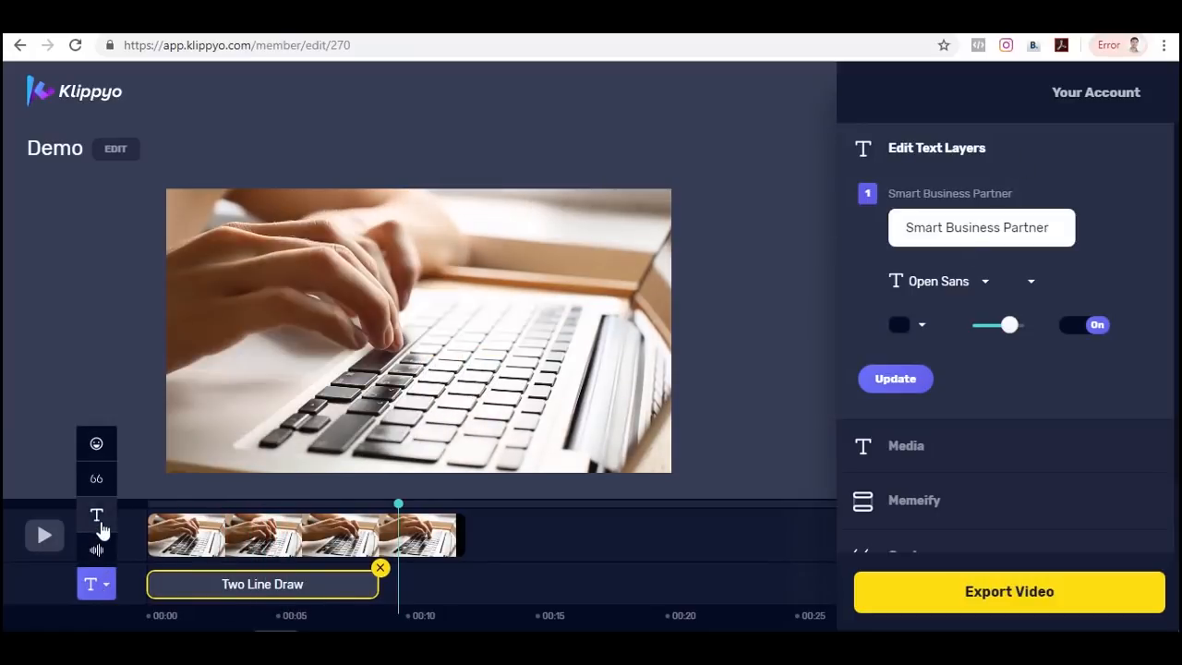
scroll(924, 311, down, 1)
scroll(942, 383, up, 1)
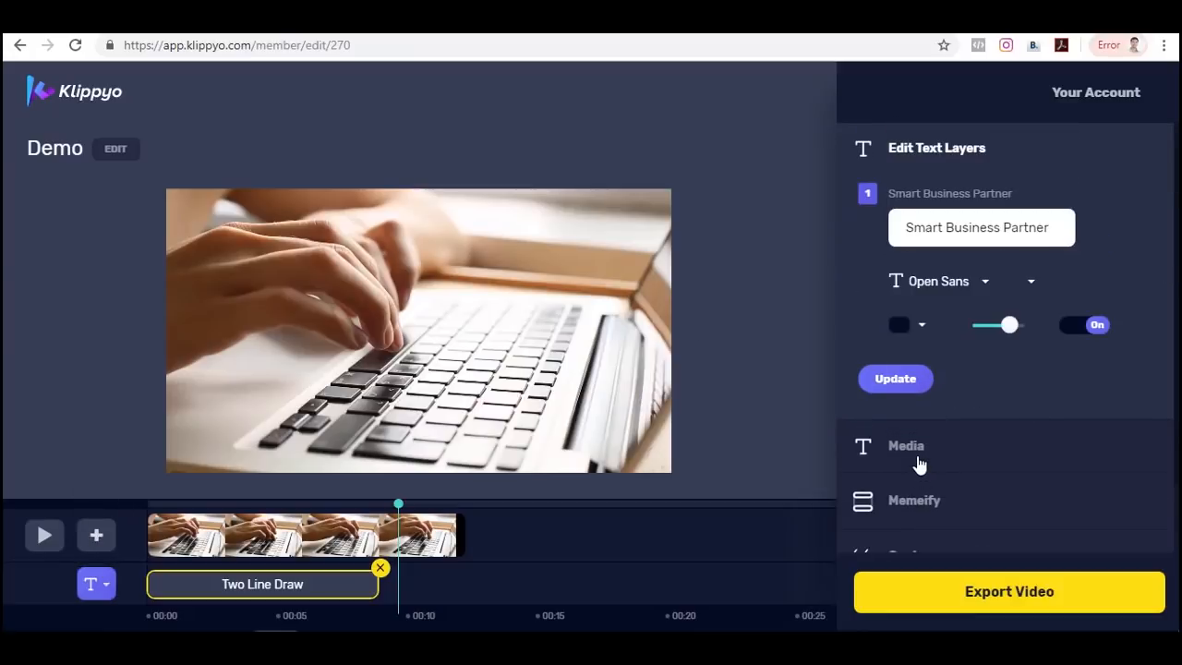
click(920, 462)
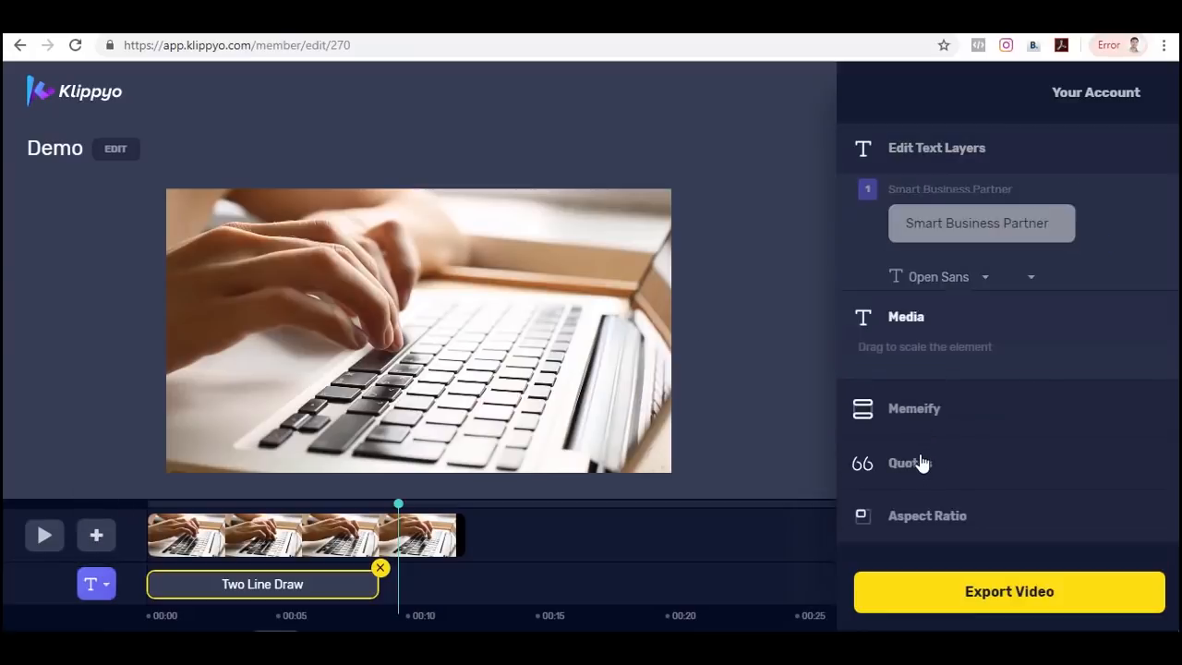
click(920, 150)
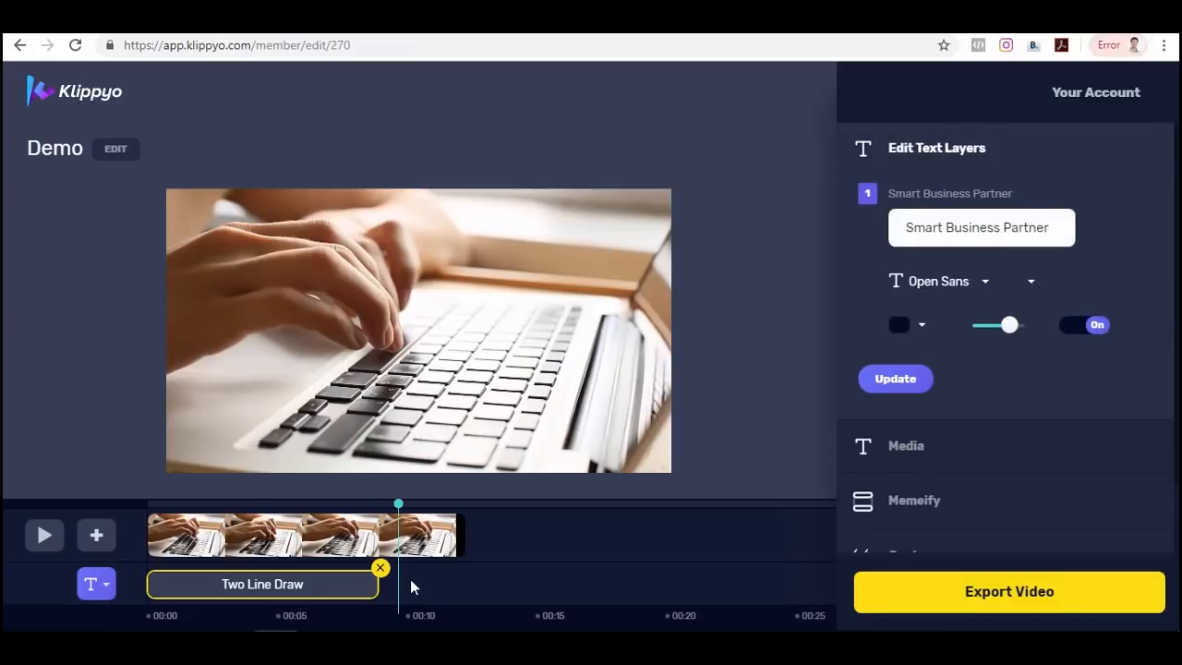
Switch the timeline to the audio layer track and collapse the text layer settings.
mouse_move(113, 556)
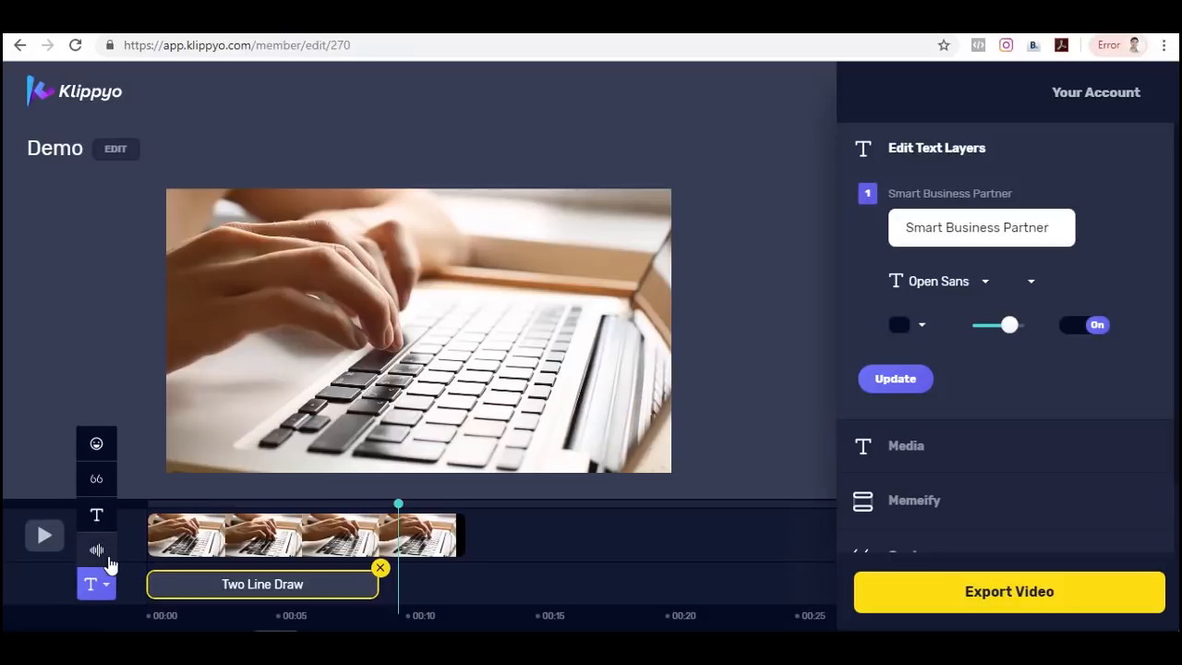
click(103, 552)
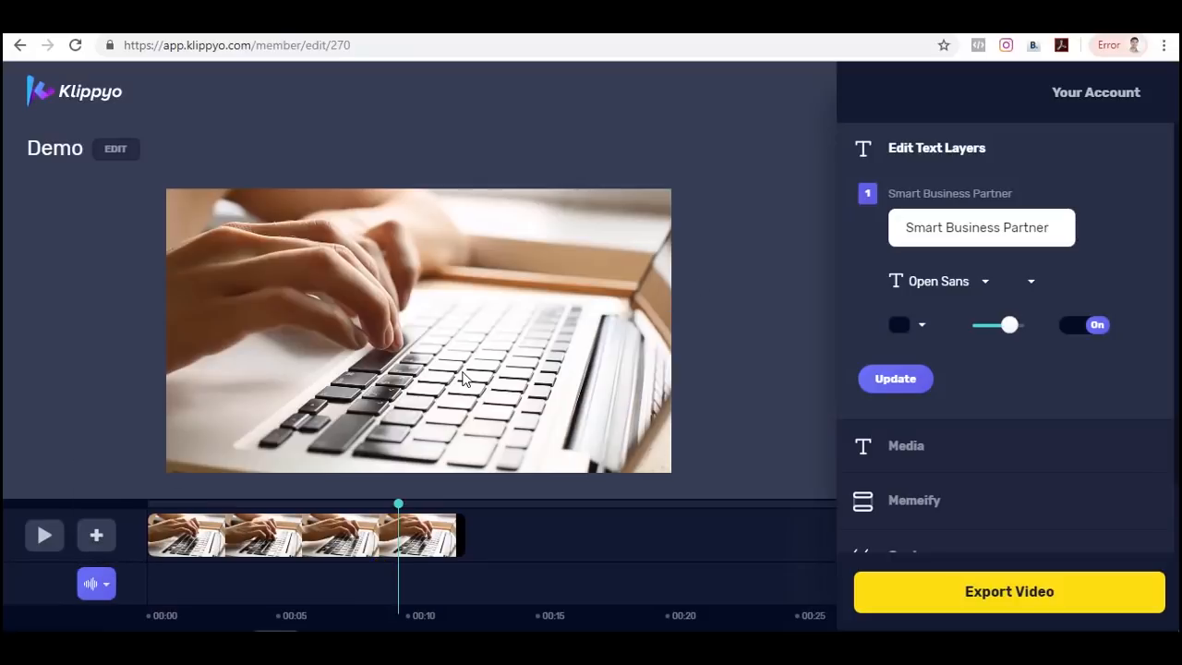
scroll(1046, 319, down, 1)
click(1101, 347)
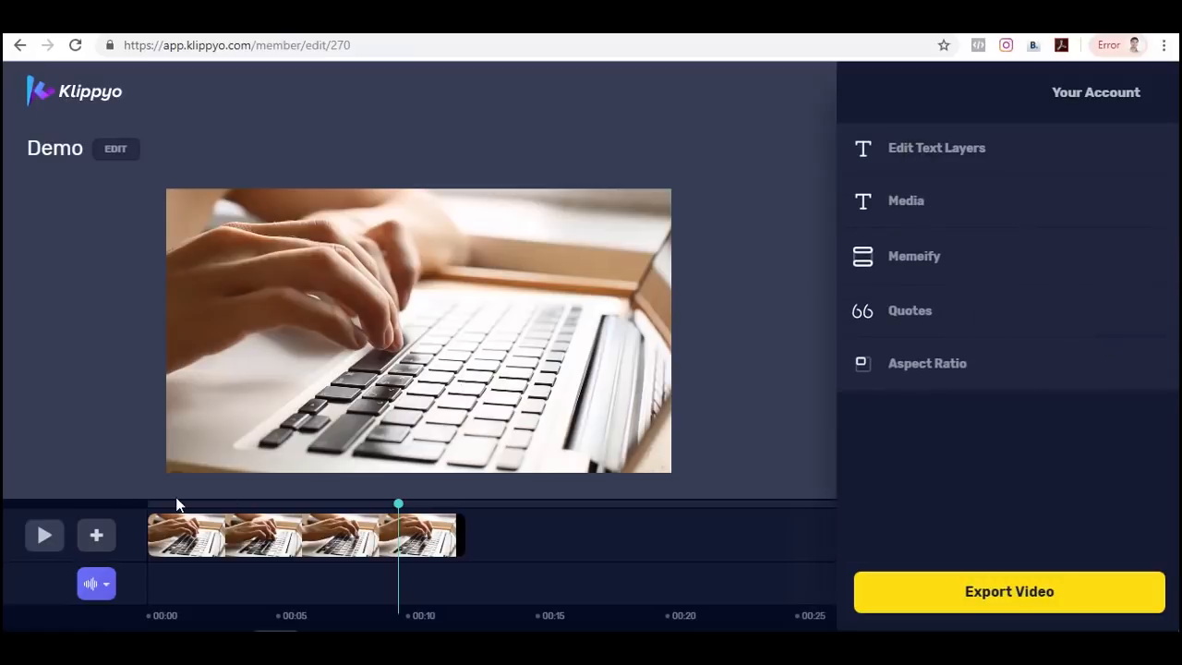
Search the stock audio library for "background" to import a track to the timeline.
click(97, 538)
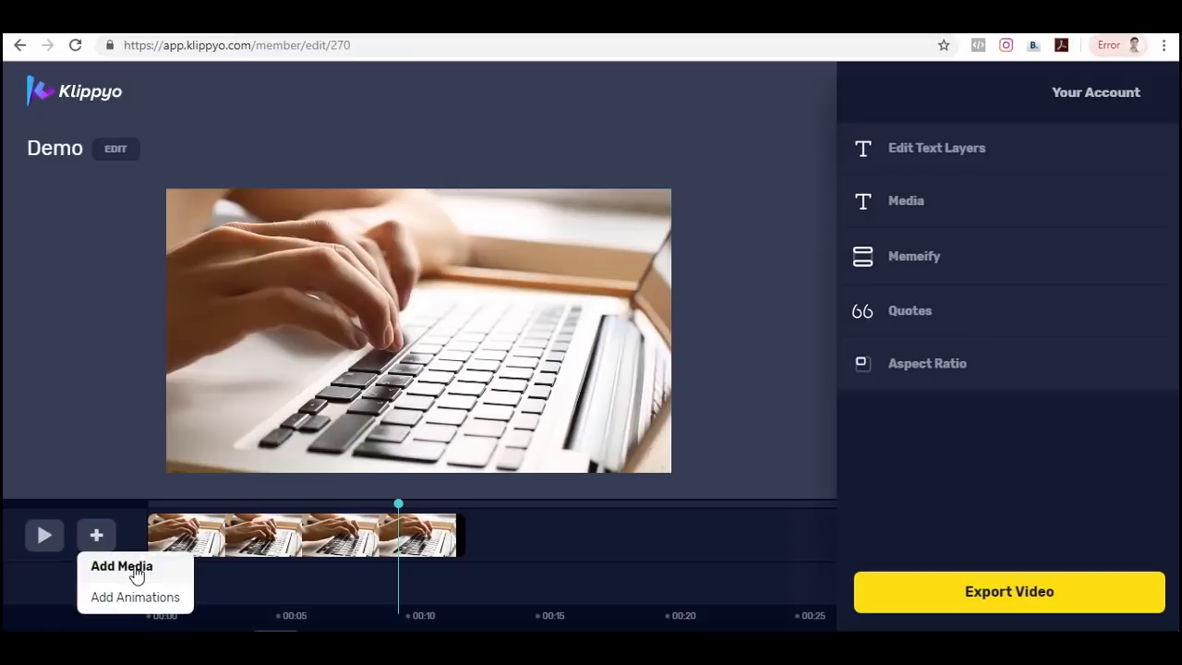
click(129, 567)
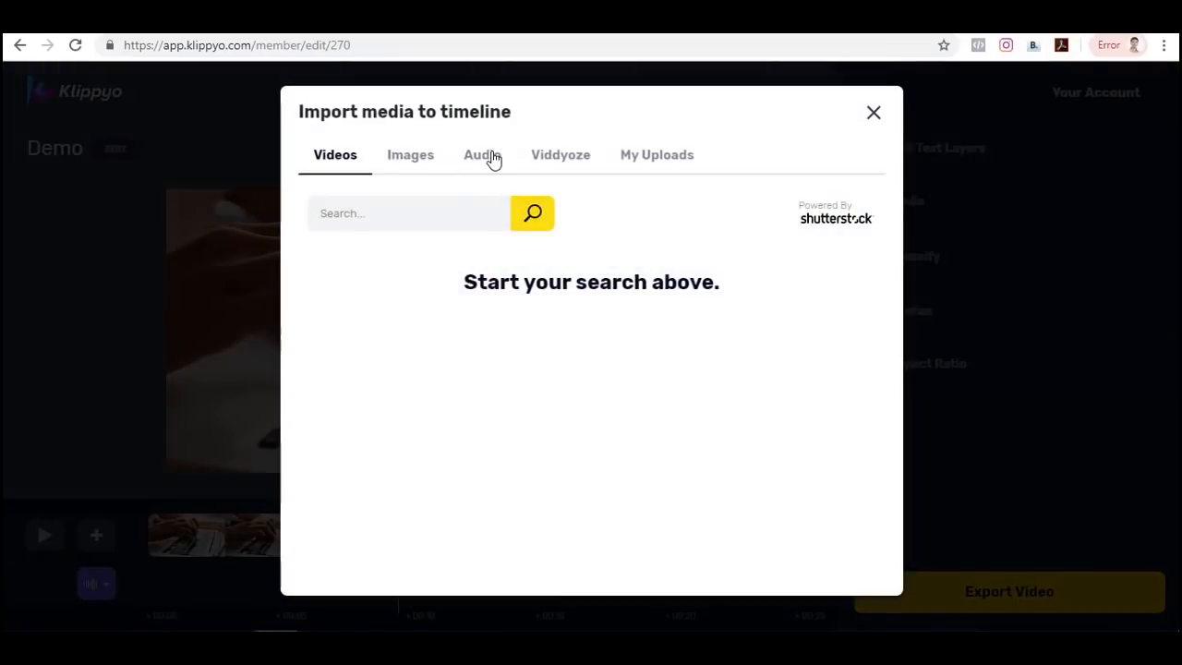
click(491, 158)
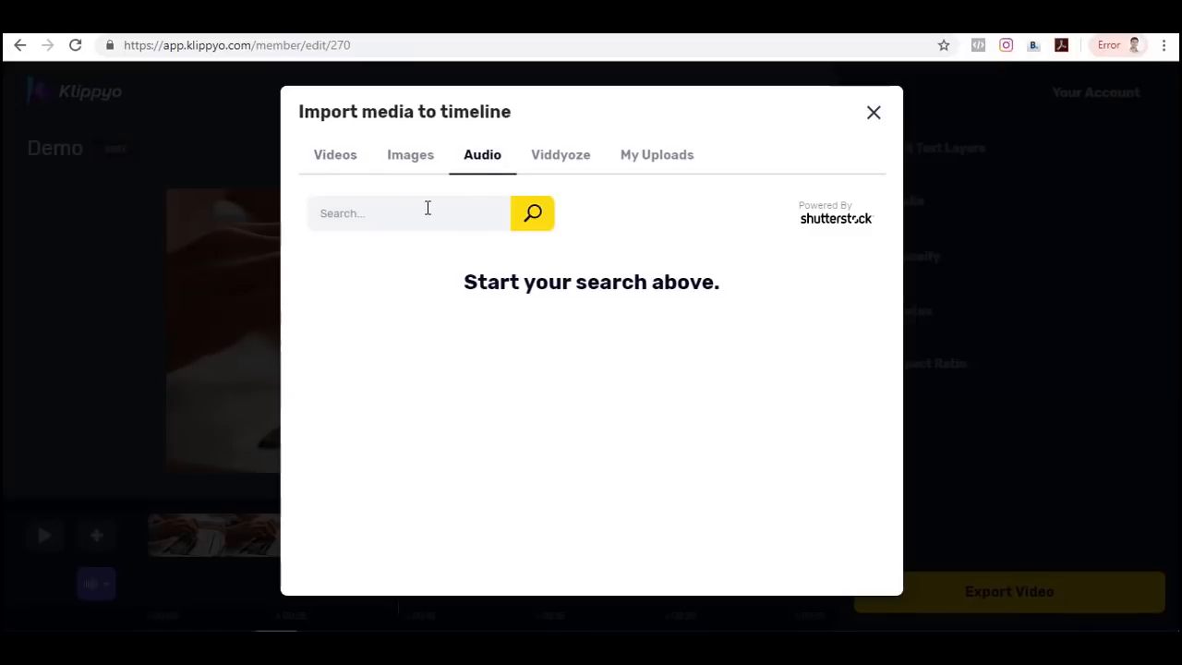
text(b)
text(ackf)
text(ou)
key(BackSpace)
key(BackSpace)
key(BackSpace)
text(ground)
key(Return)
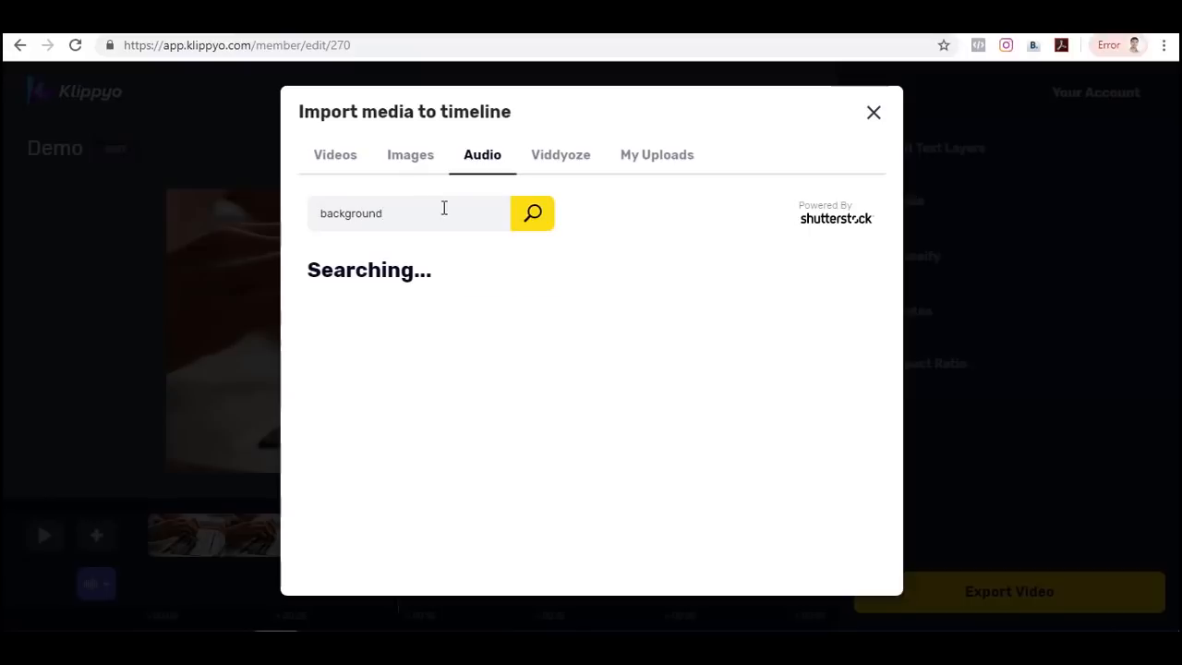
Add the Background Solutions track to the timeline and preview the video with it to about 00:05.
mouse_move(401, 356)
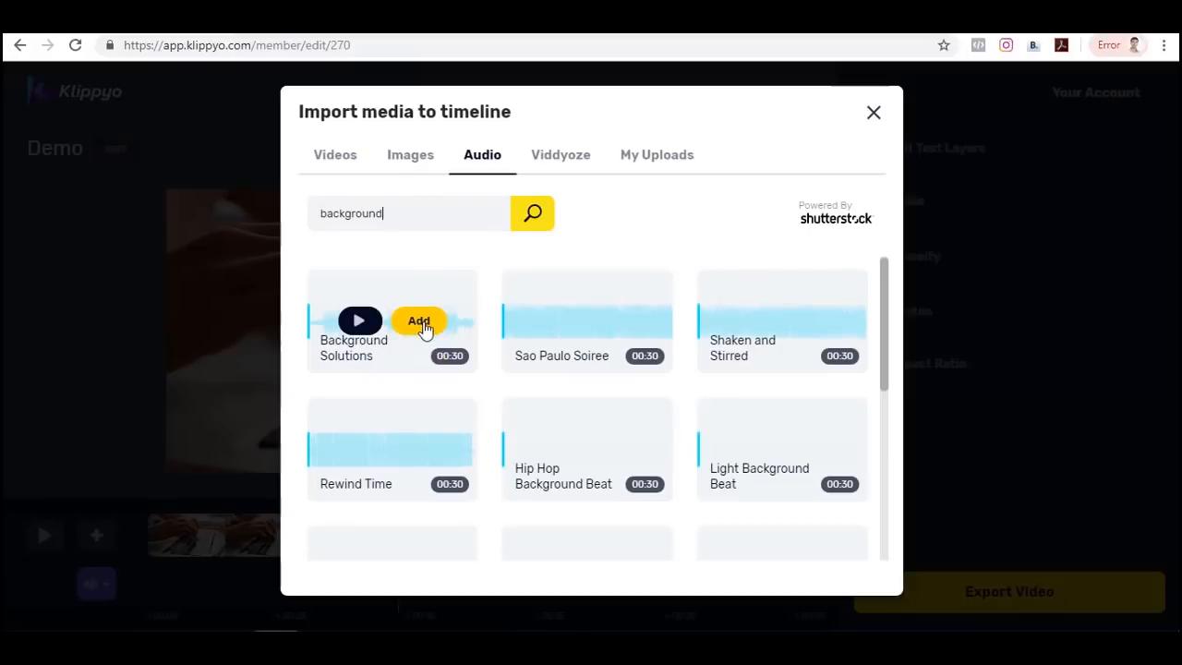
click(428, 325)
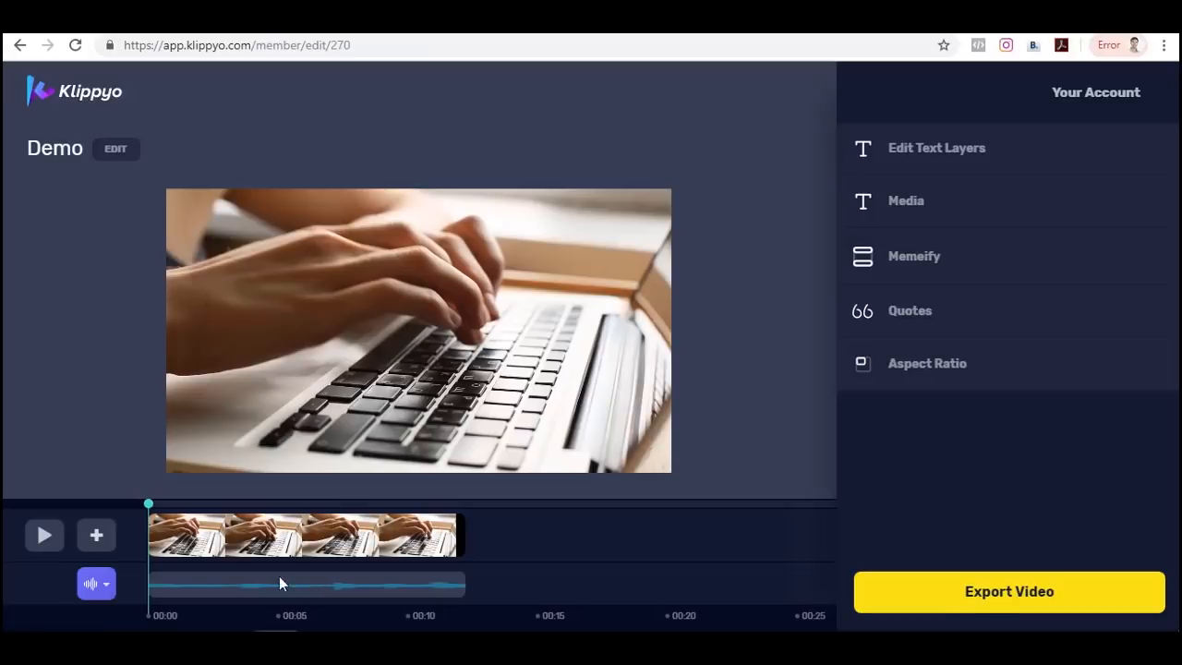
click(42, 536)
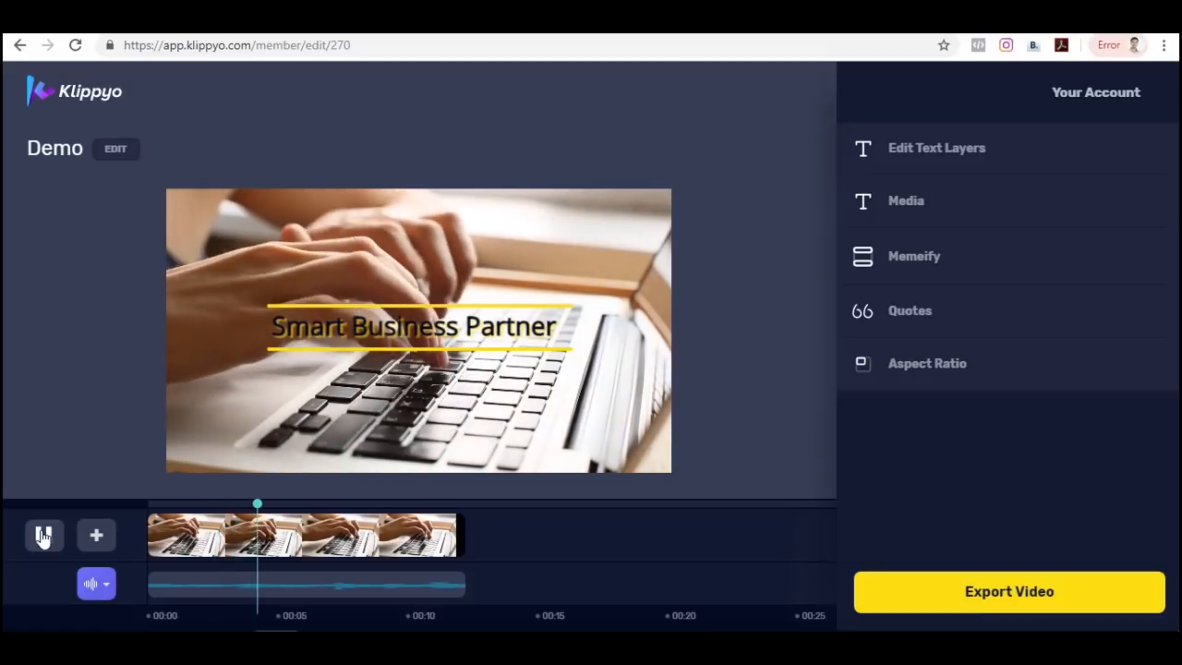
click(42, 537)
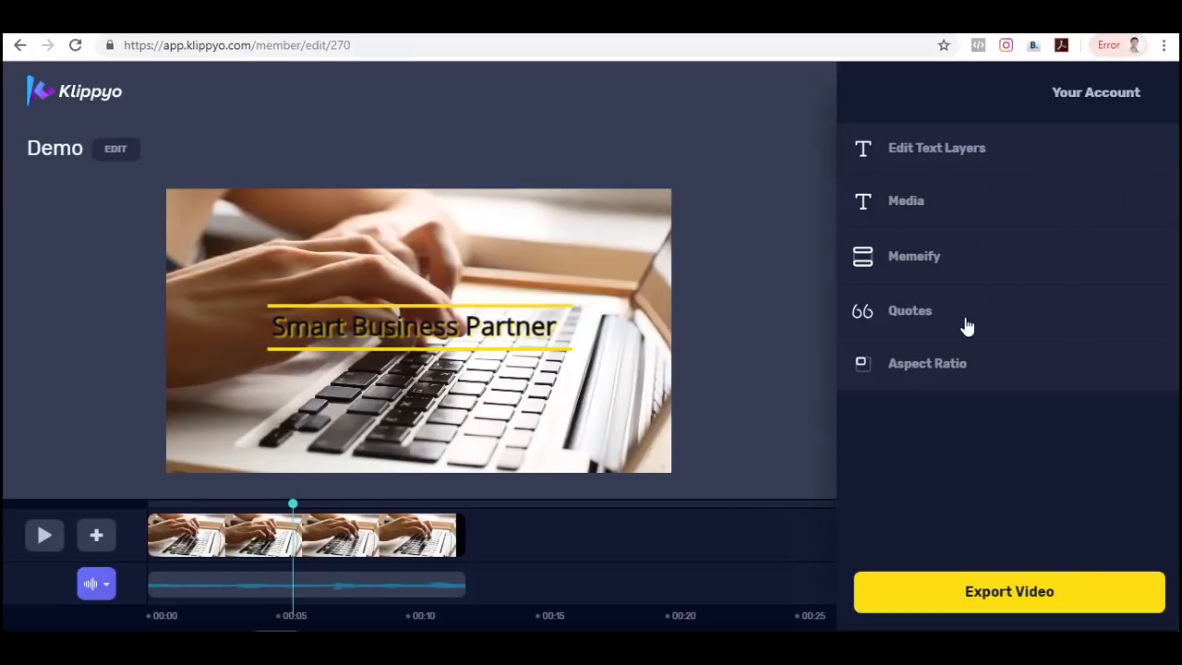
Examine the Memeify options for meme bar position, top and bottom bar text, text color and bar background.
click(926, 258)
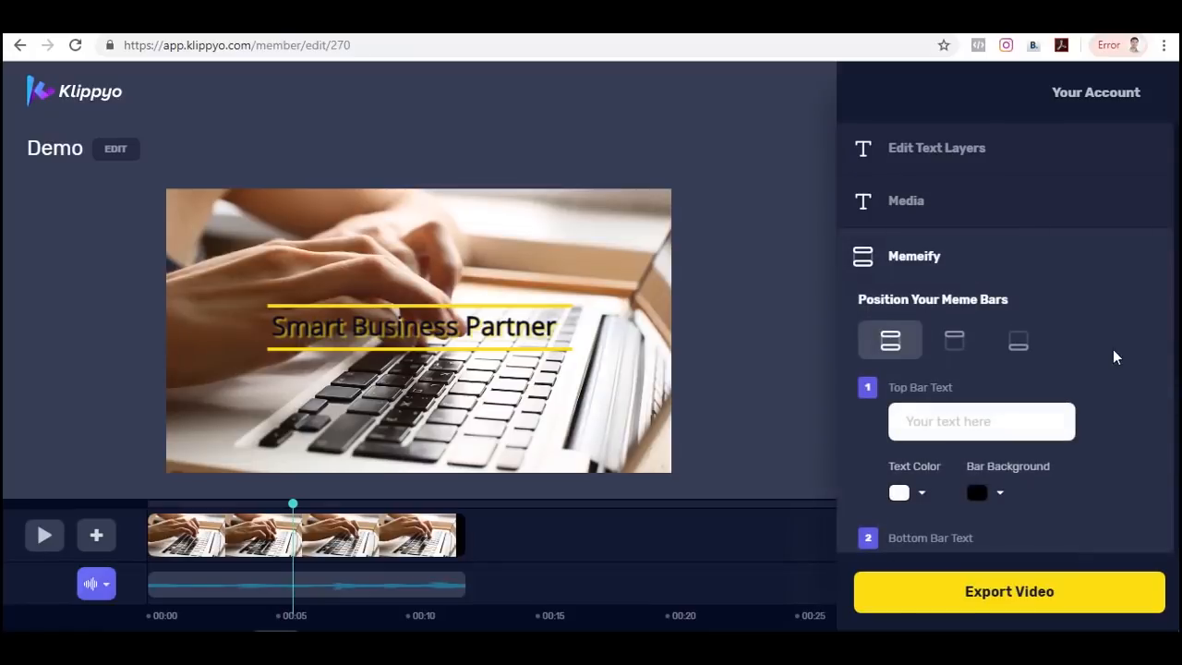
scroll(1129, 353, down, 1)
scroll(1130, 352, down, 3)
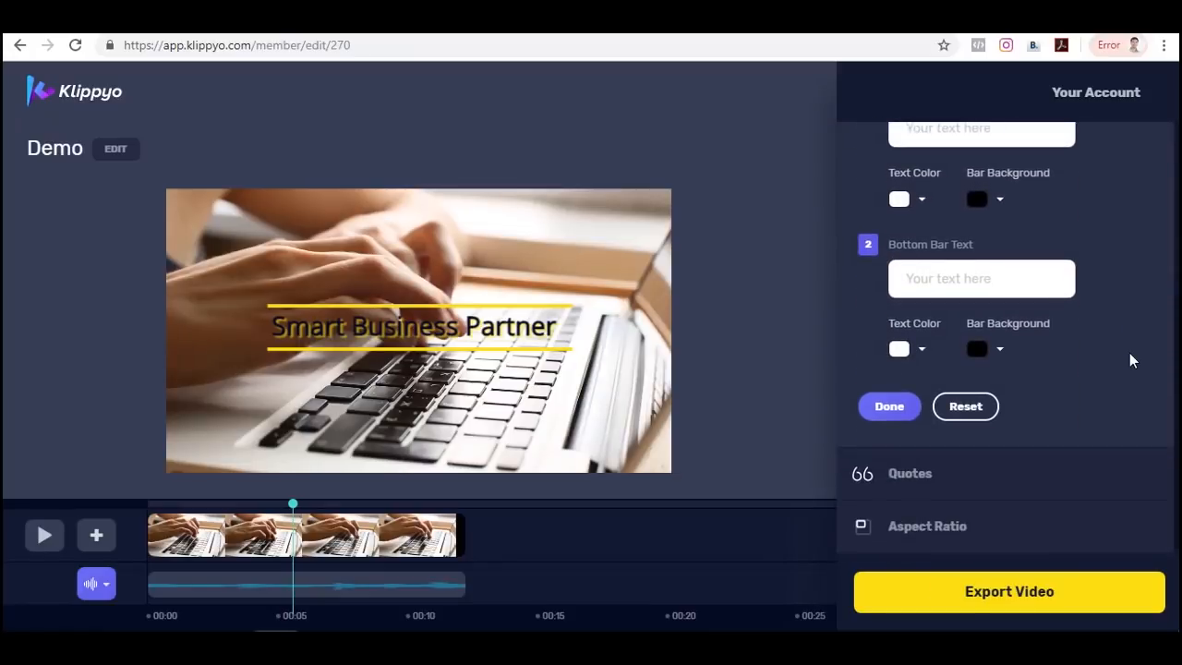
scroll(1129, 352, up, 2)
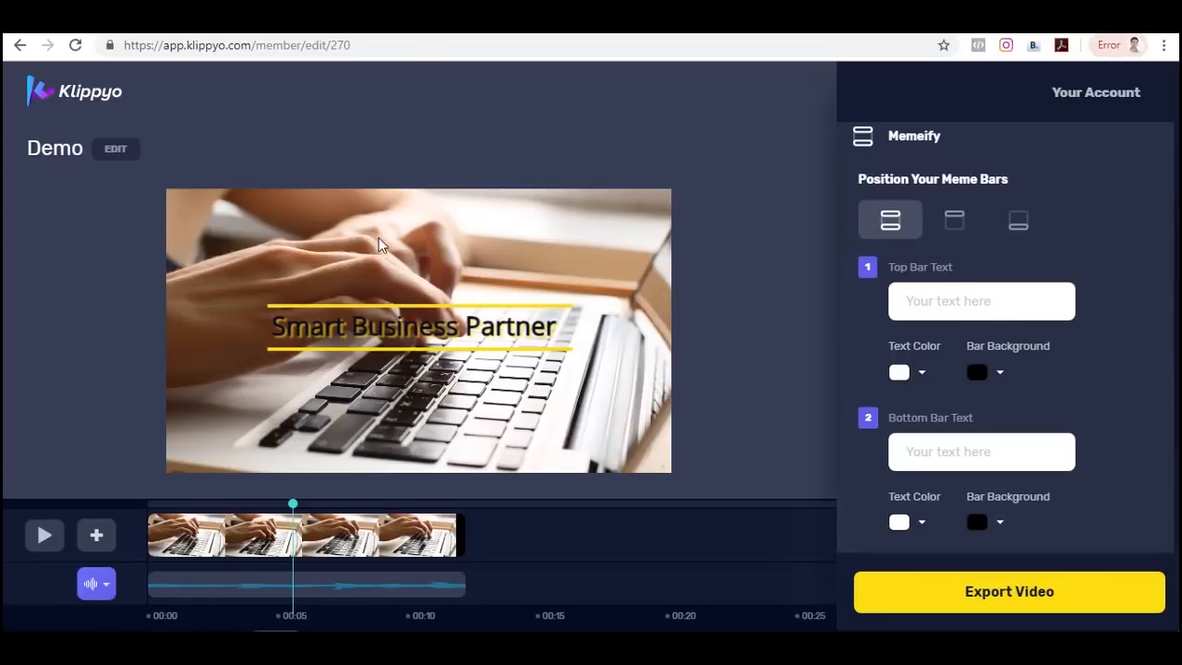
scroll(1084, 441, down, 3)
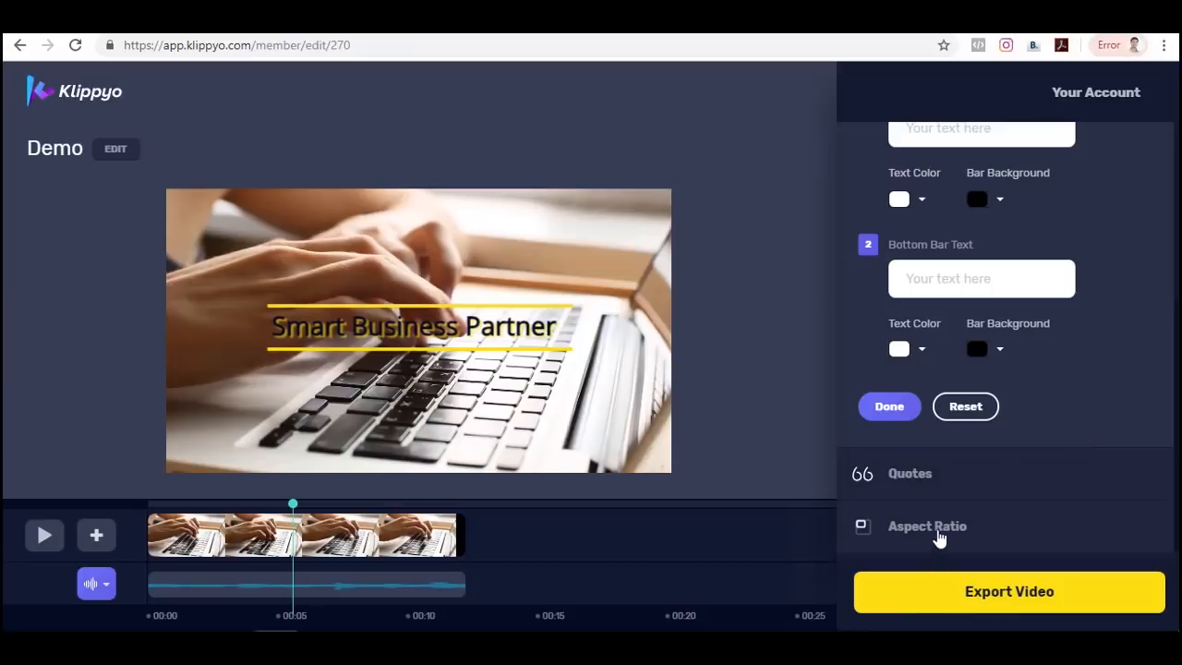
Set the video's aspect ratio to the square Facebook format, 1080 x 1080.
click(960, 527)
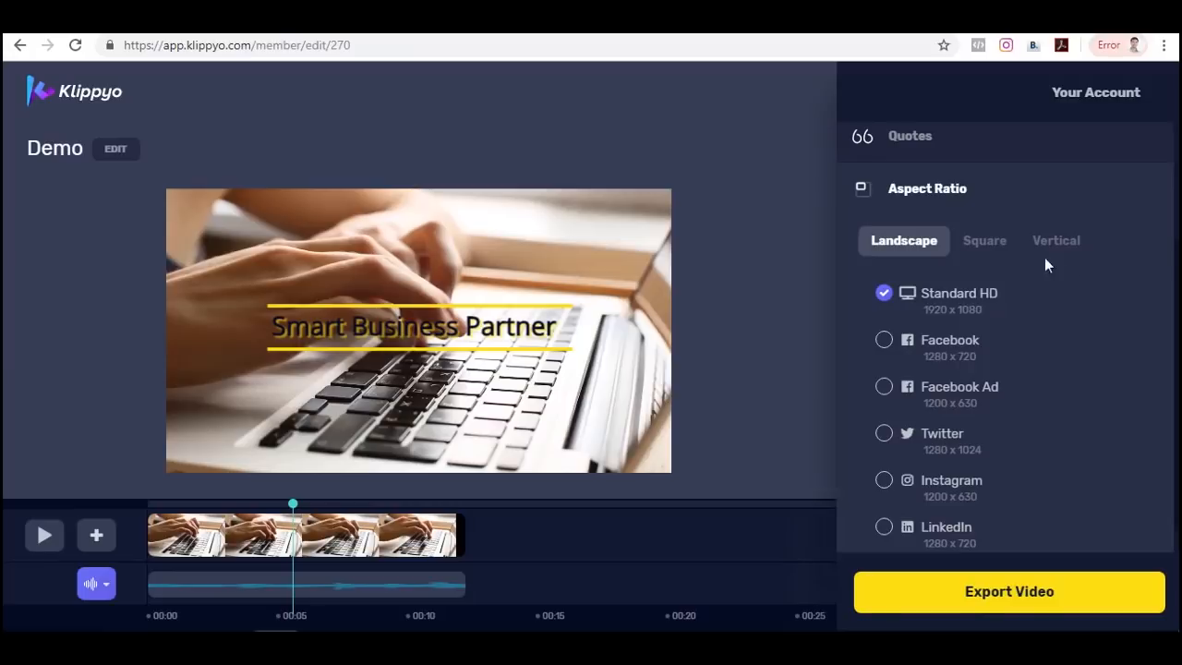
click(989, 242)
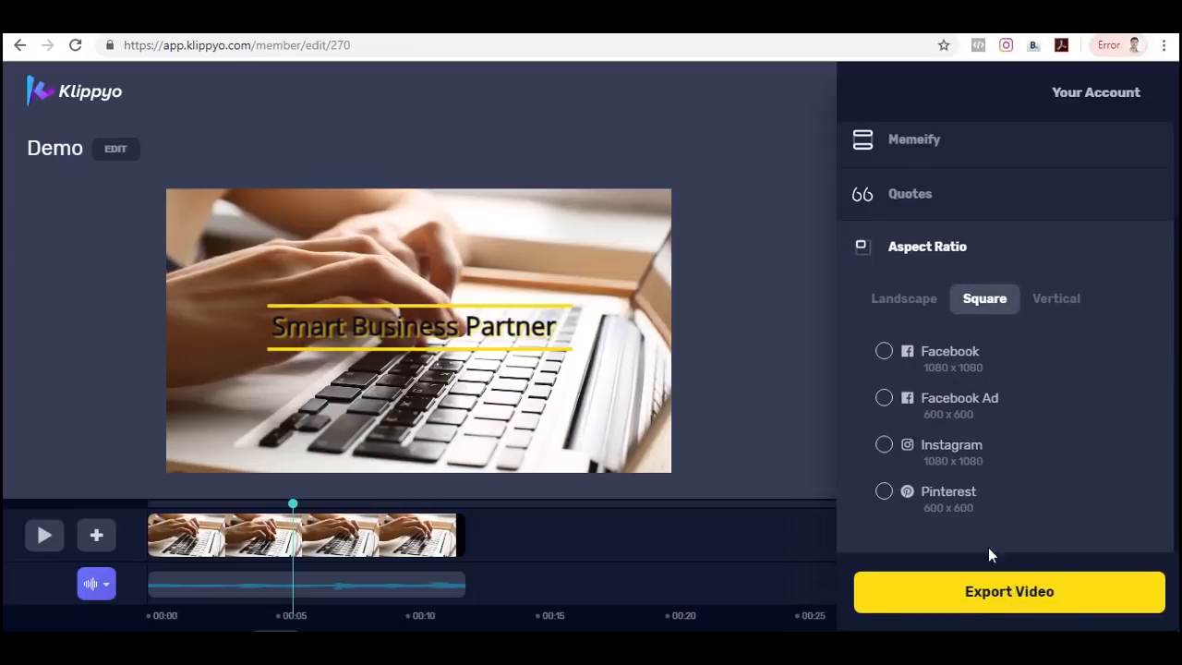
click(885, 352)
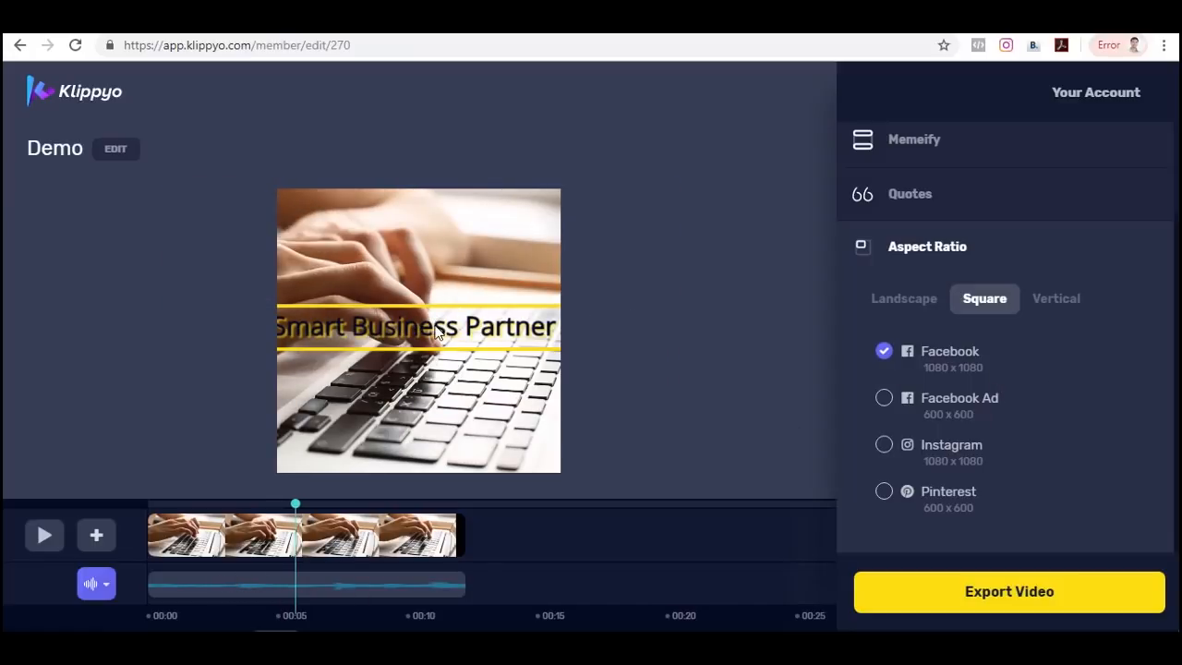
Show the title's text settings and scale the video media down slightly within the square frame.
scroll(1118, 339, up, 2)
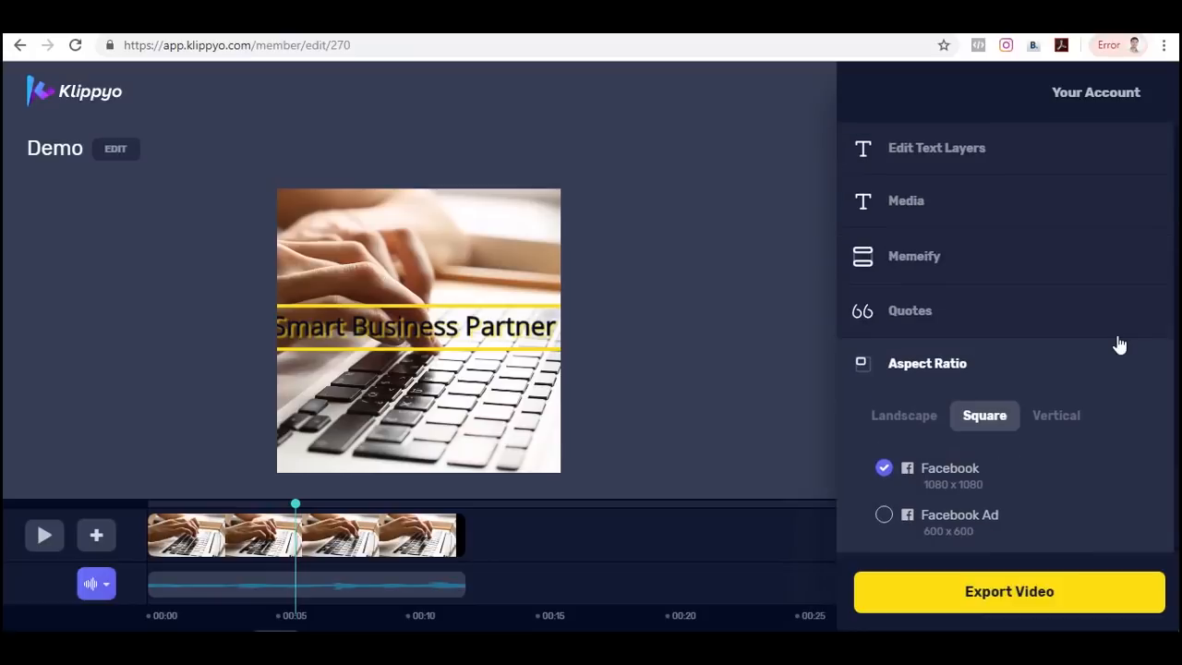
click(915, 154)
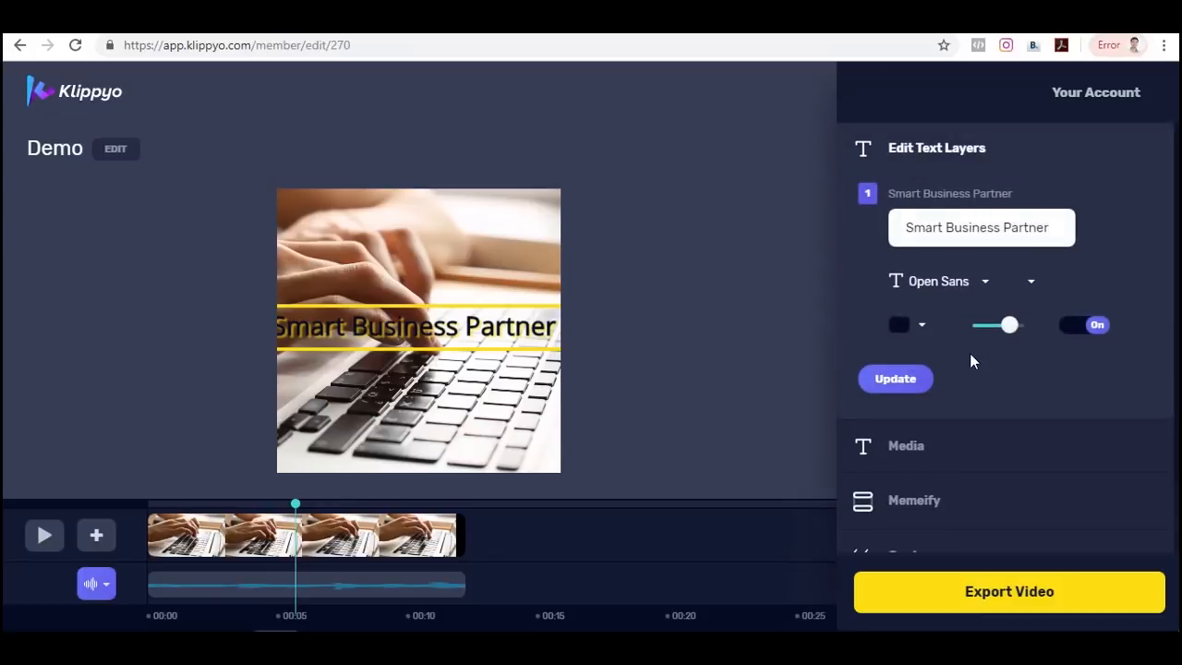
click(929, 379)
drag(913, 288, 910, 287)
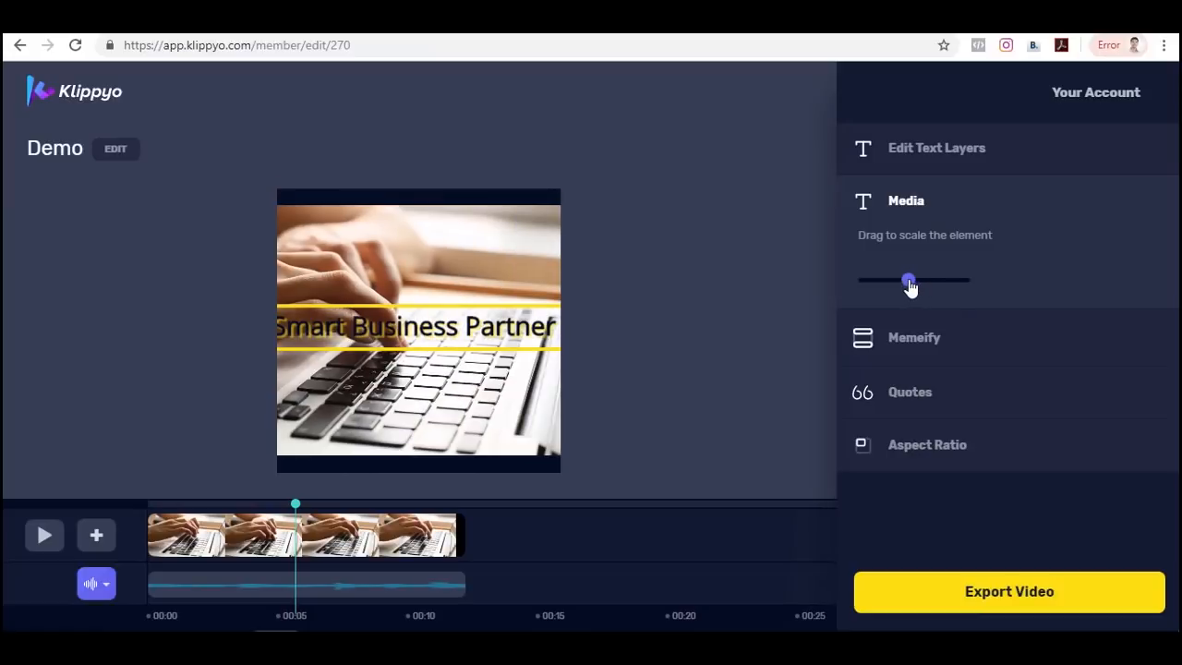
Switch the timeline to the text layer track, select the Two Line Draw layer and try resizing it with the media scaling.
click(110, 583)
click(106, 518)
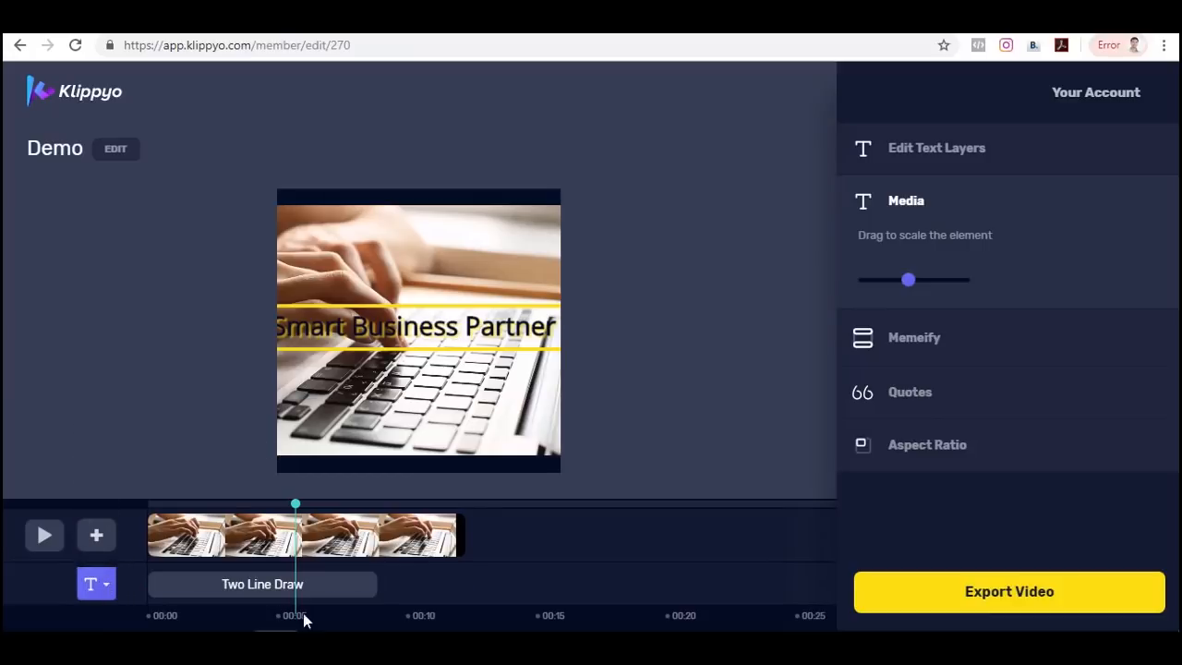
click(274, 583)
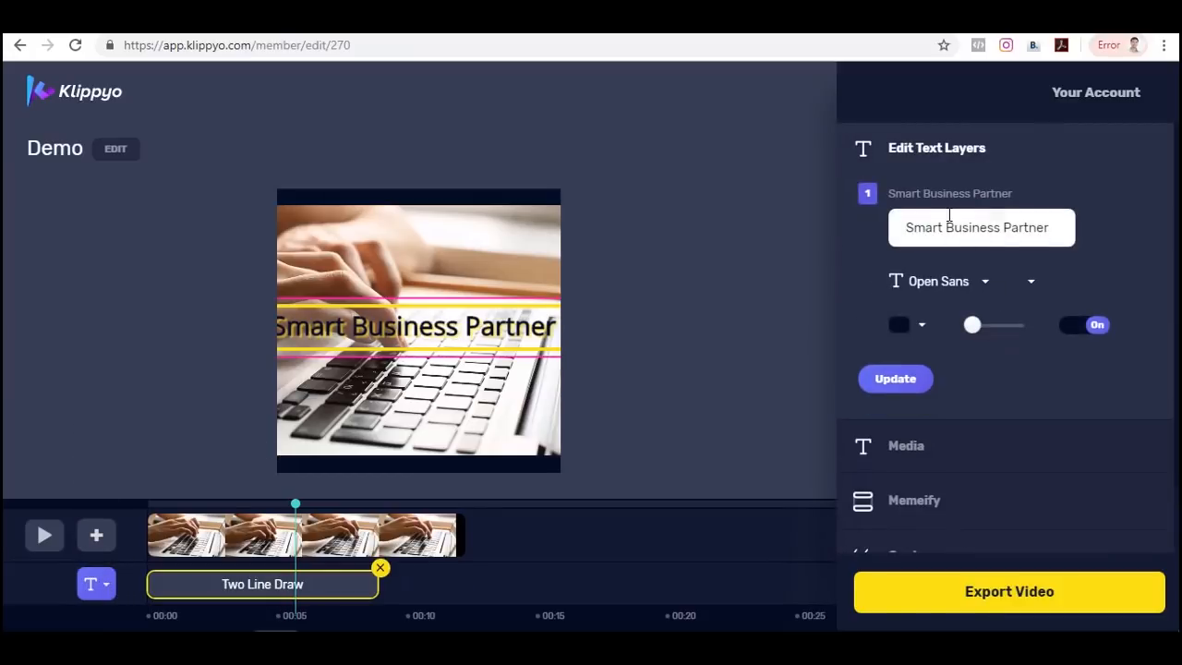
click(920, 444)
drag(906, 285, 897, 286)
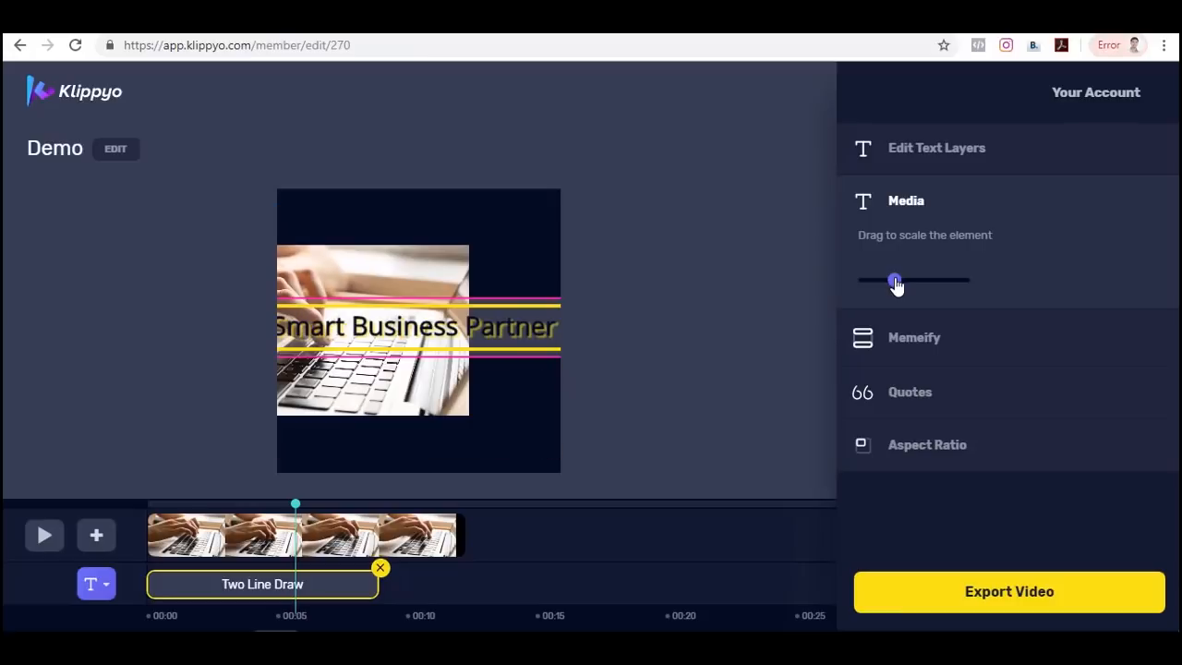
drag(896, 286, 910, 285)
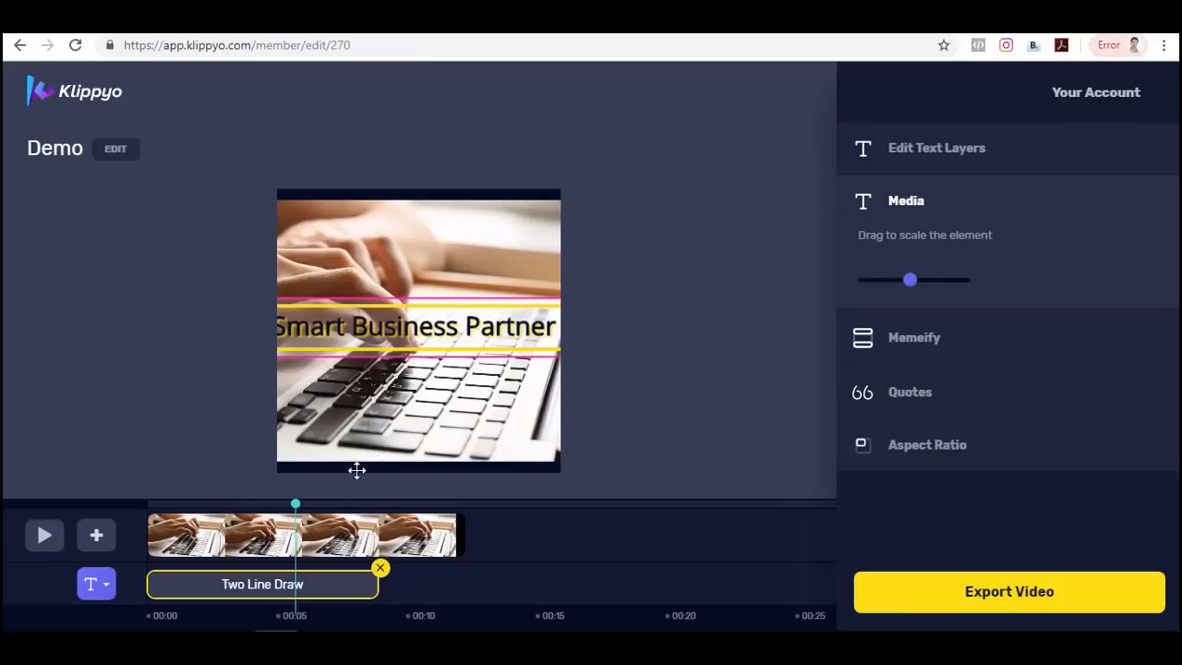
Try once more to scale down the Two Line Draw title, and delete that title layer from the timeline.
click(222, 581)
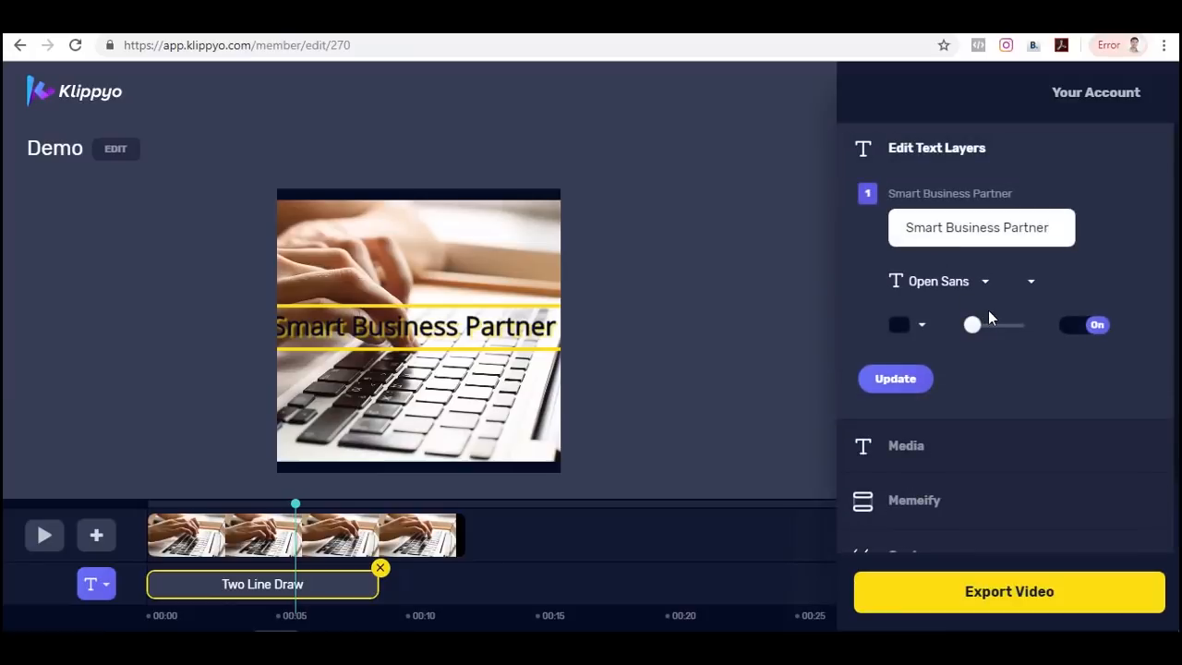
scroll(1007, 404, down, 1)
click(931, 370)
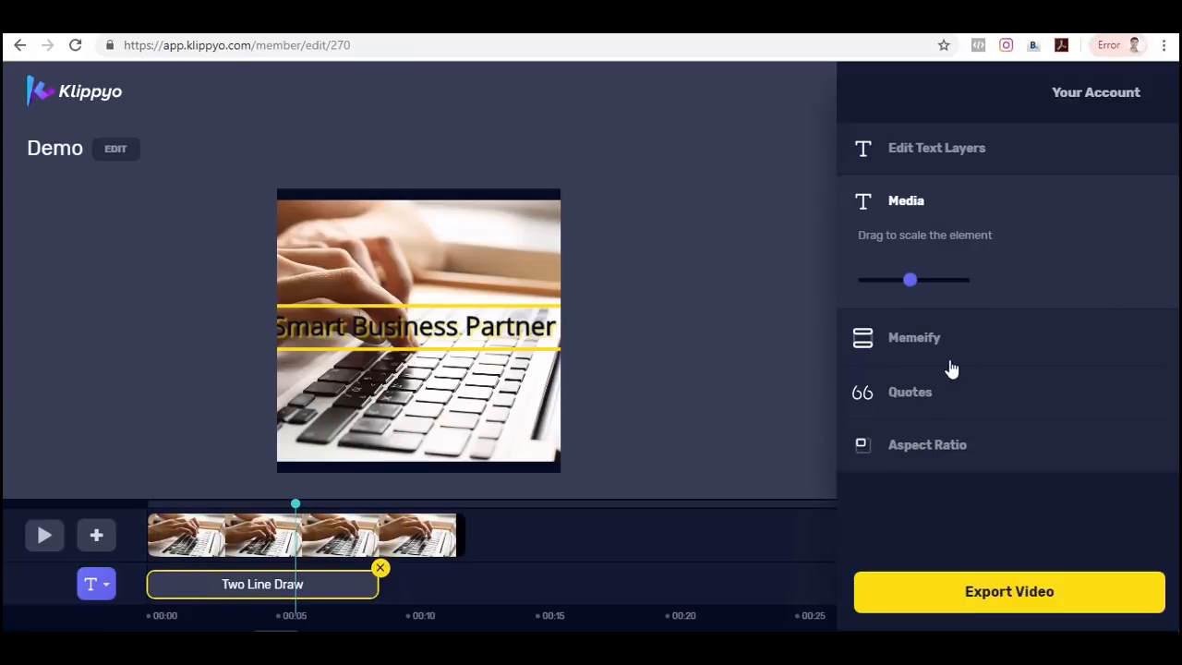
drag(911, 281, 901, 280)
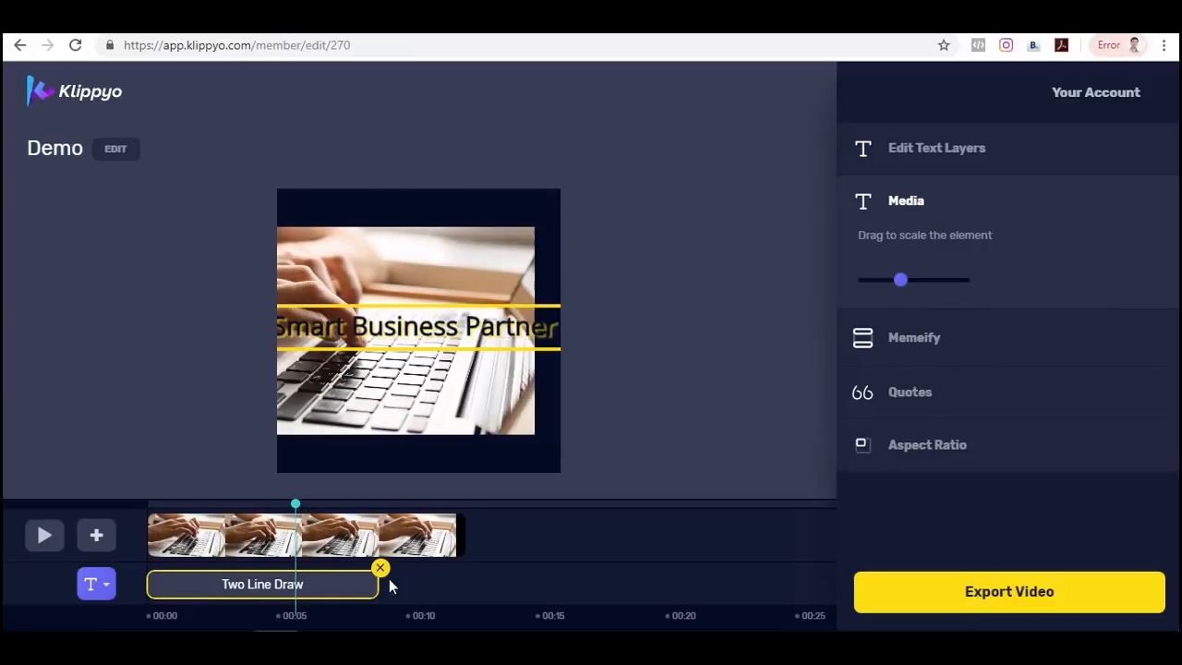
click(380, 567)
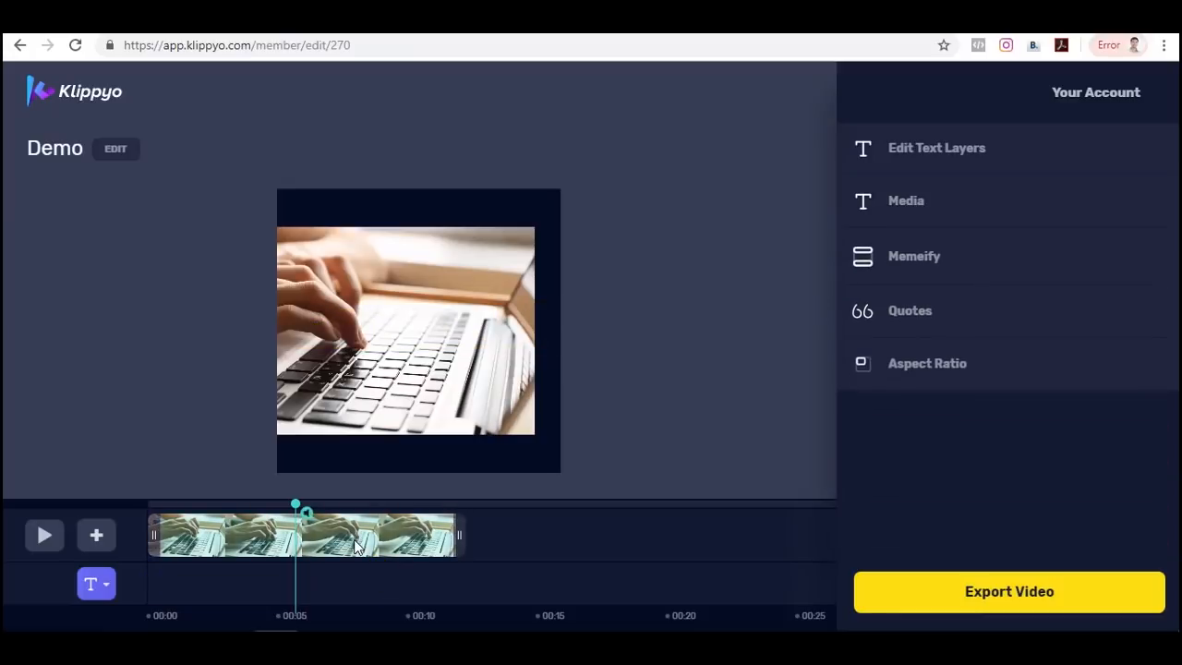
Select the video clip, scale it up slightly and shift it to the right within the square frame.
click(305, 533)
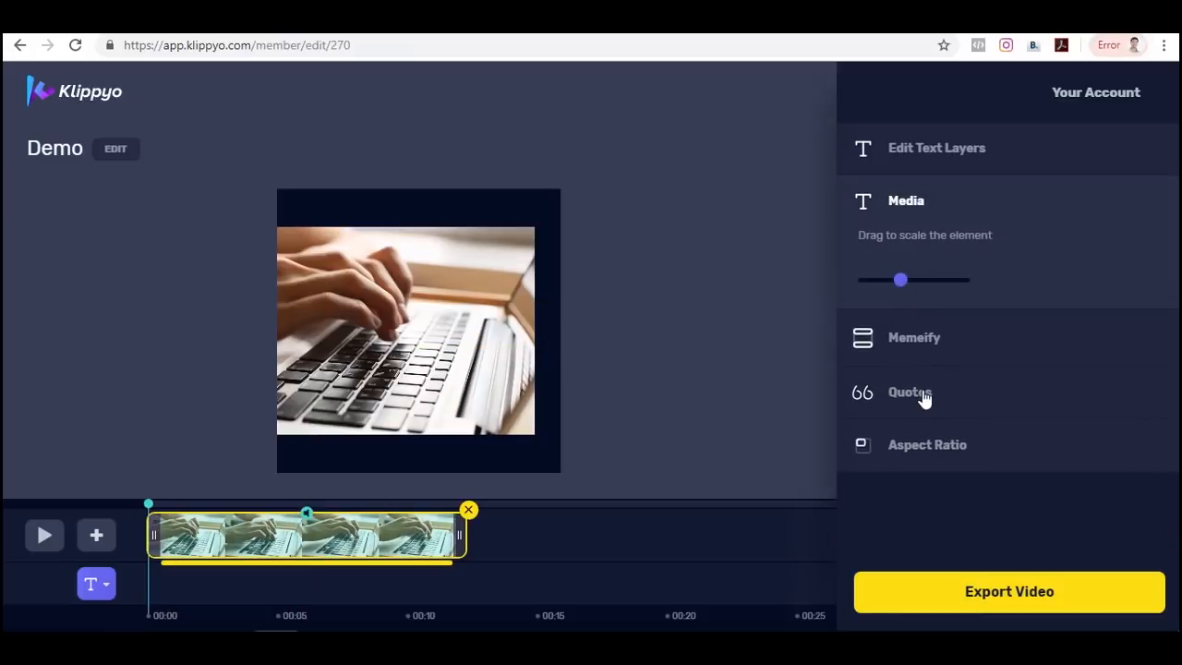
click(928, 446)
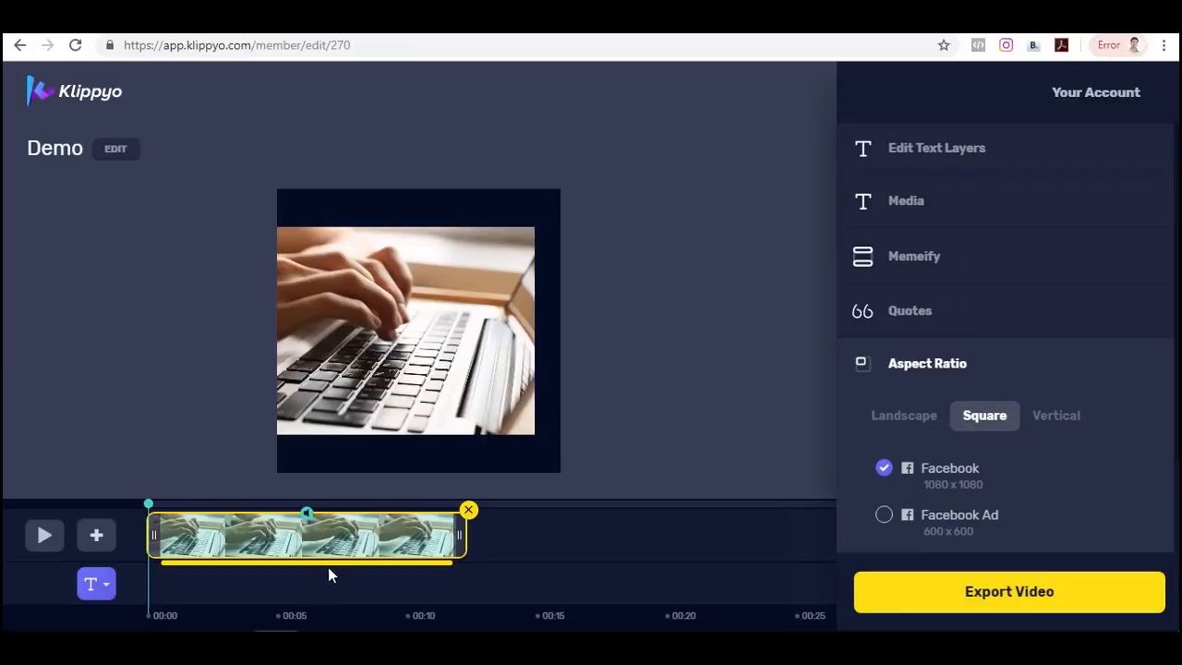
click(908, 201)
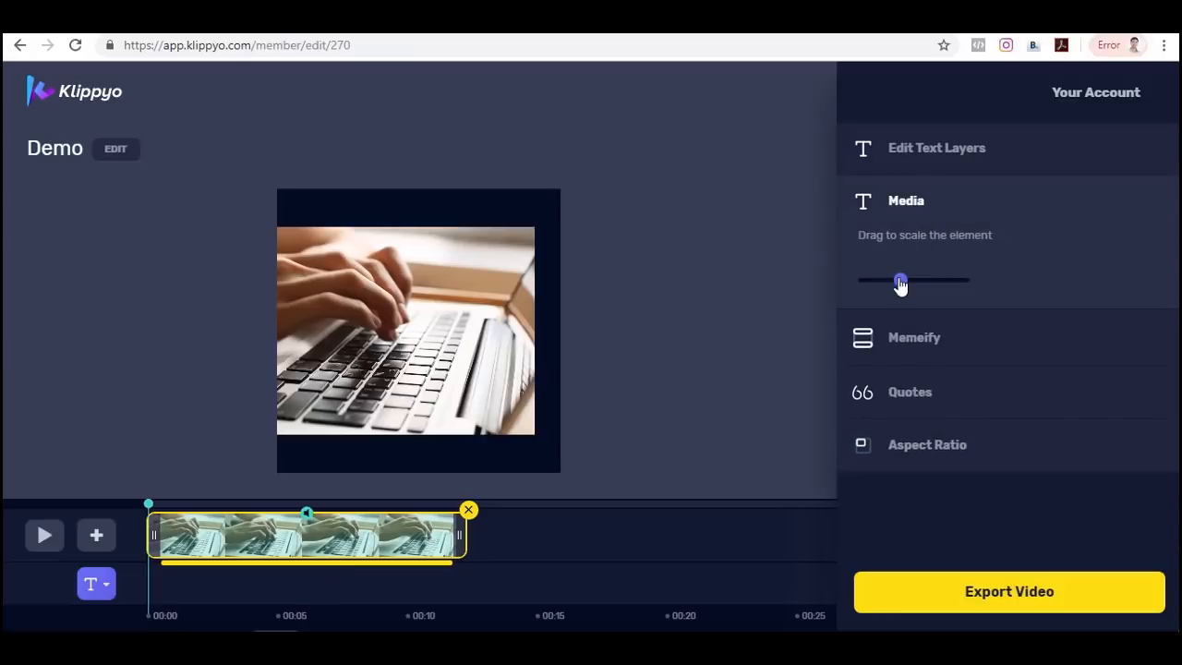
drag(900, 282, 903, 288)
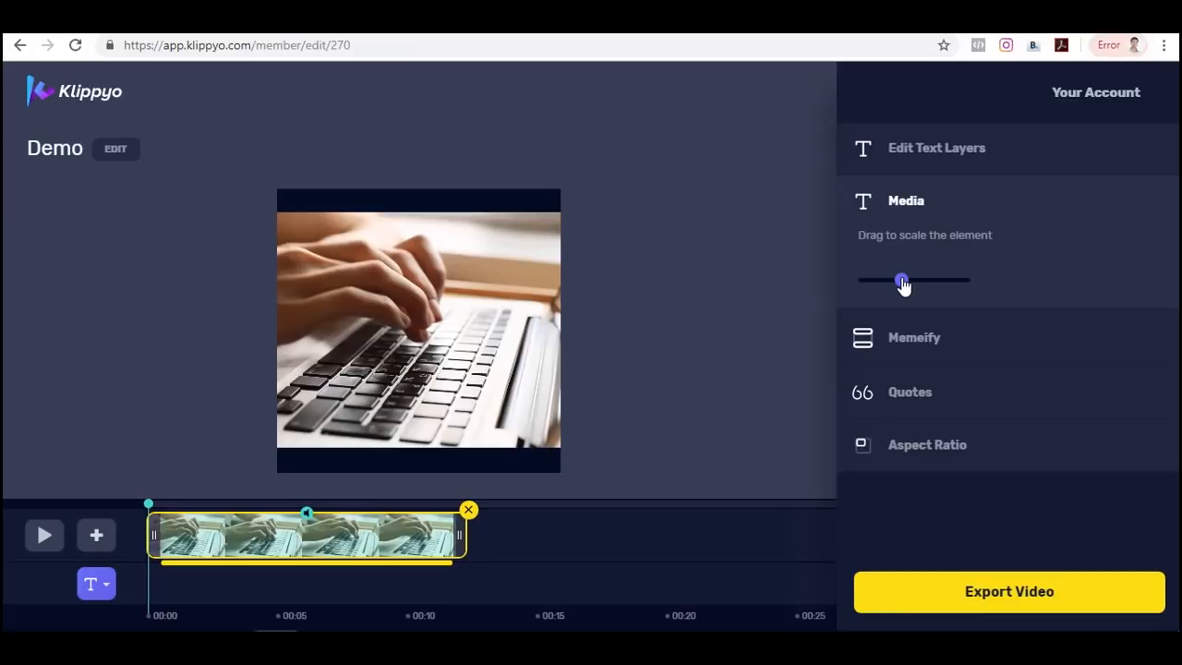
drag(903, 286, 905, 281)
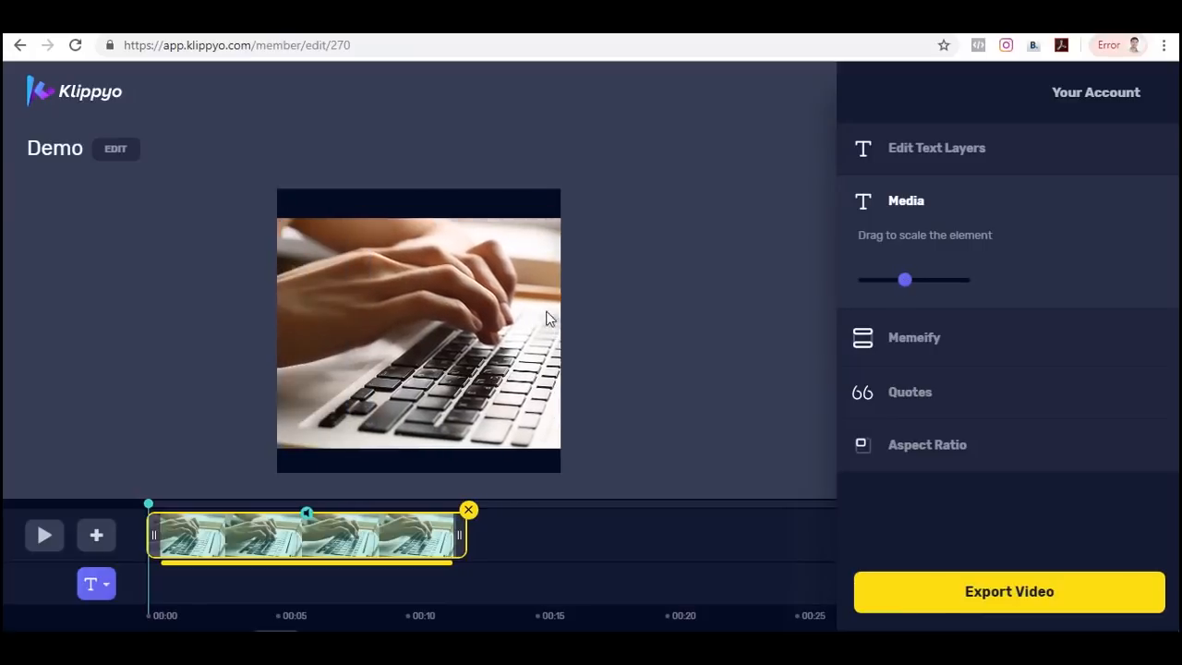
drag(390, 310, 479, 310)
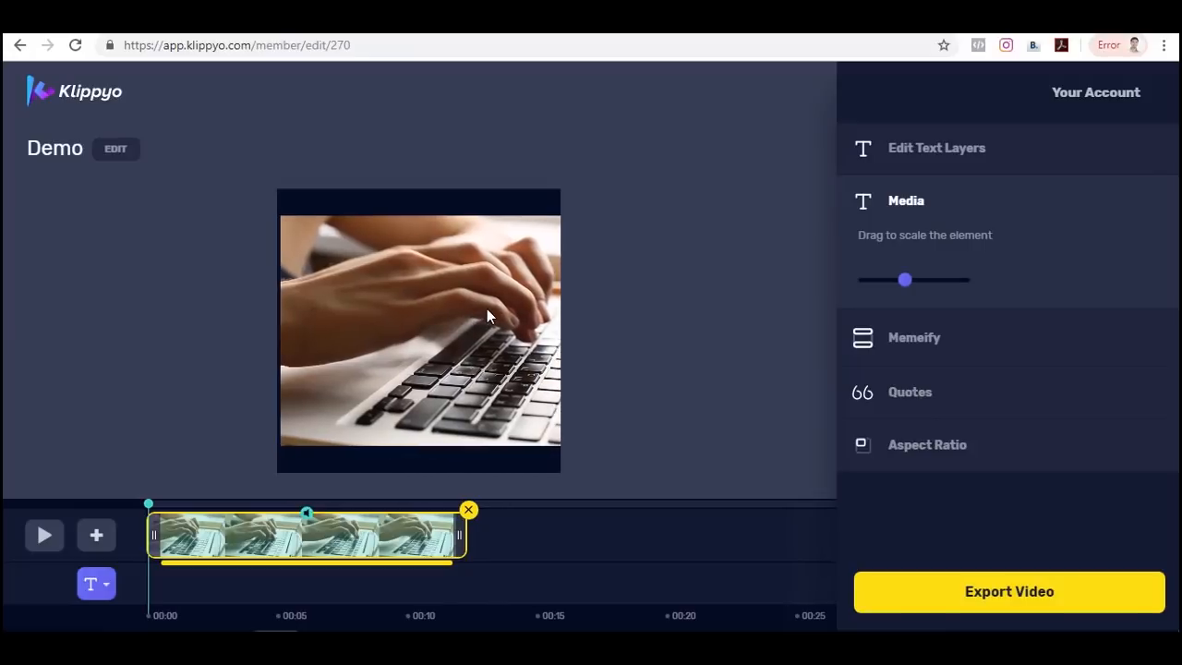
Scale the clip down to span the square frame's width with bands above and below, and open the Memeify settings.
drag(899, 289, 896, 290)
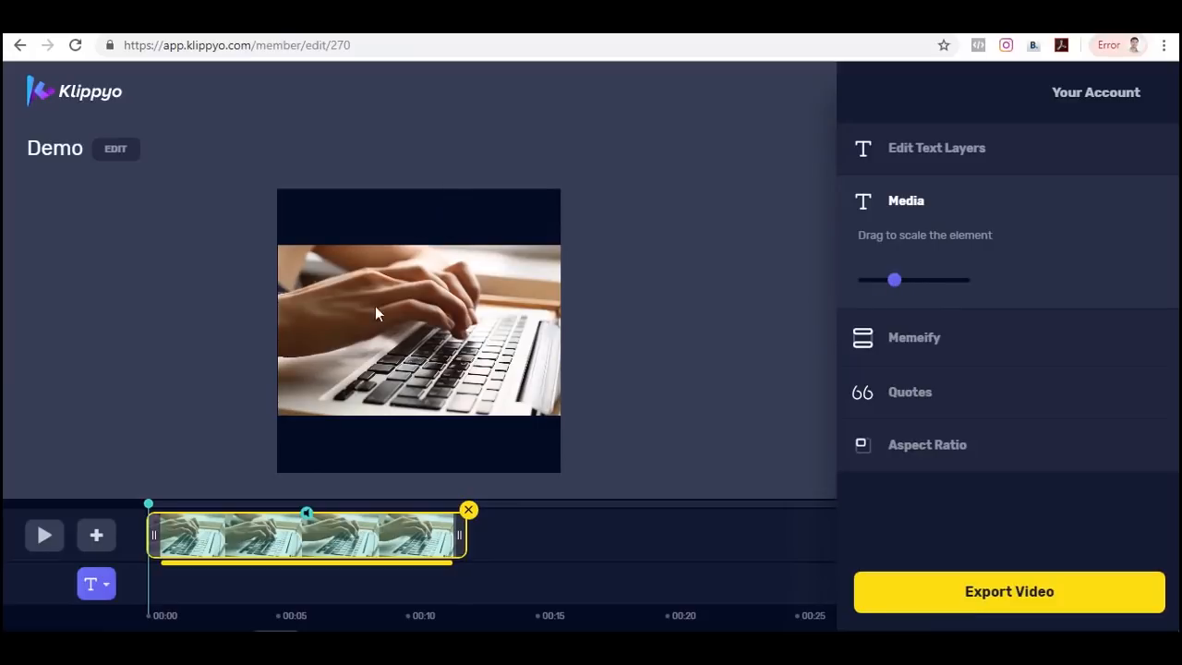
drag(896, 290, 893, 290)
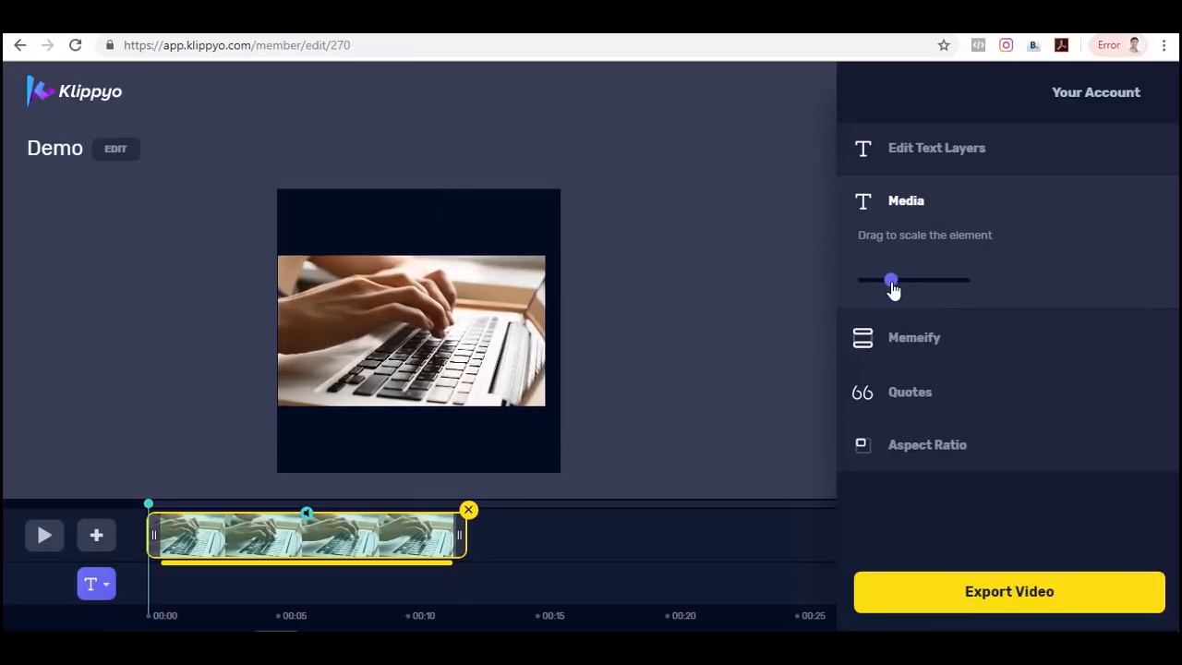
click(927, 338)
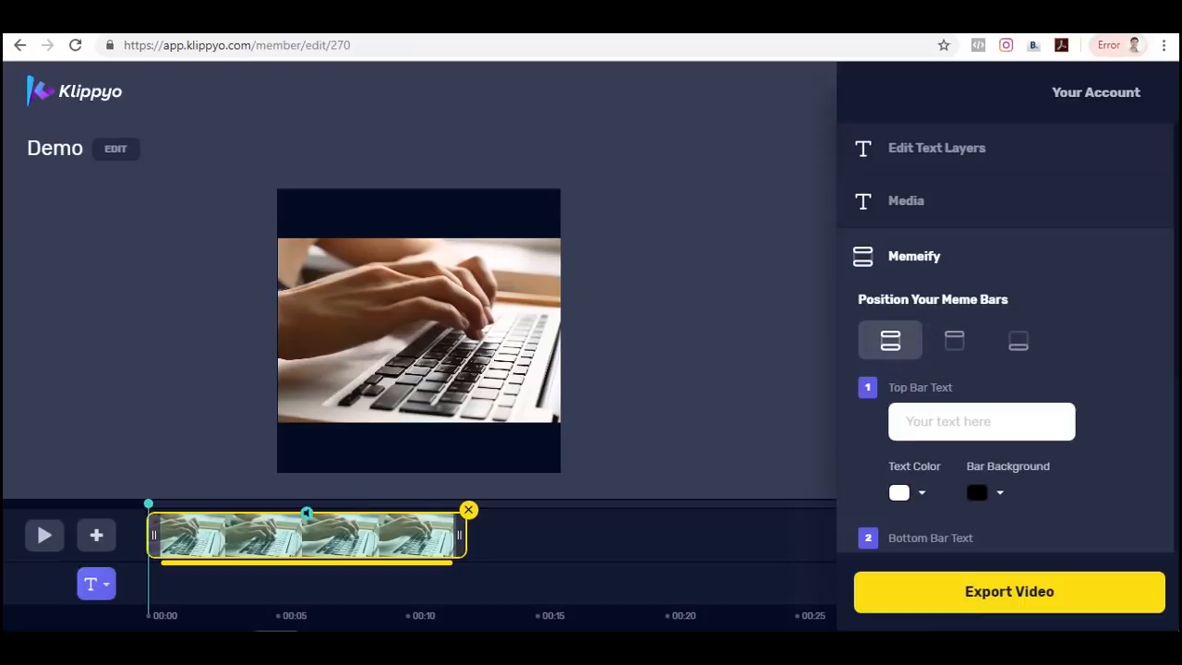
Add meme bars above and below the clip, with TEXT as both the top and bottom bar text.
scroll(960, 277, down, 3)
click(960, 162)
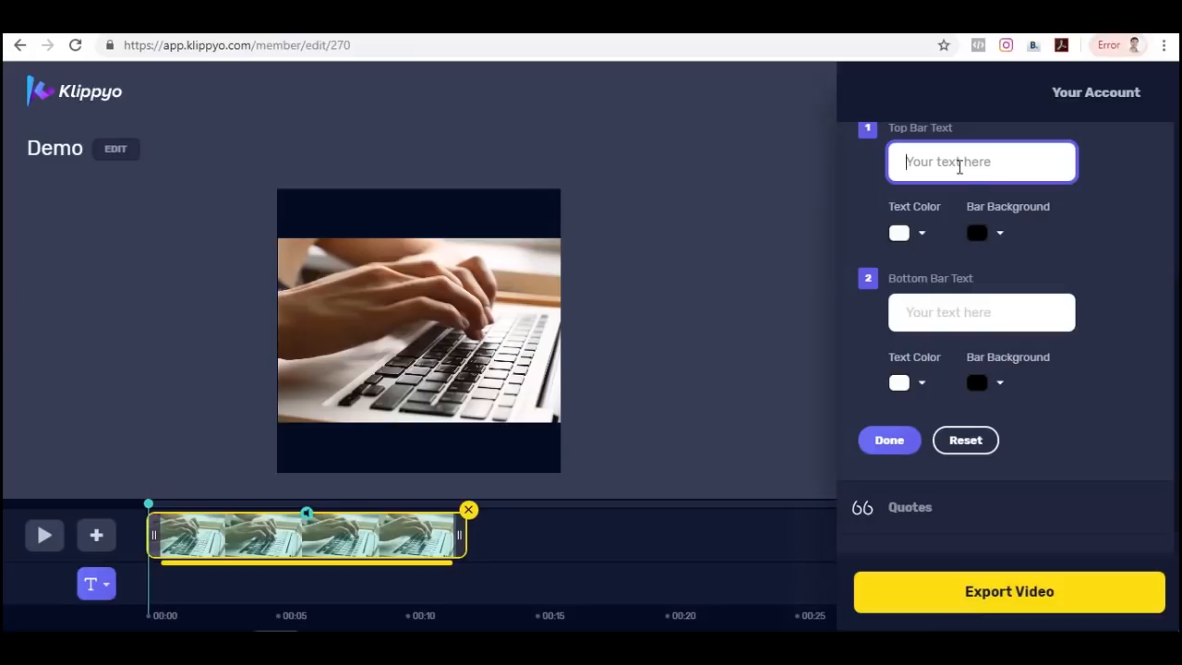
text(TEXT)
click(932, 312)
text(TE)
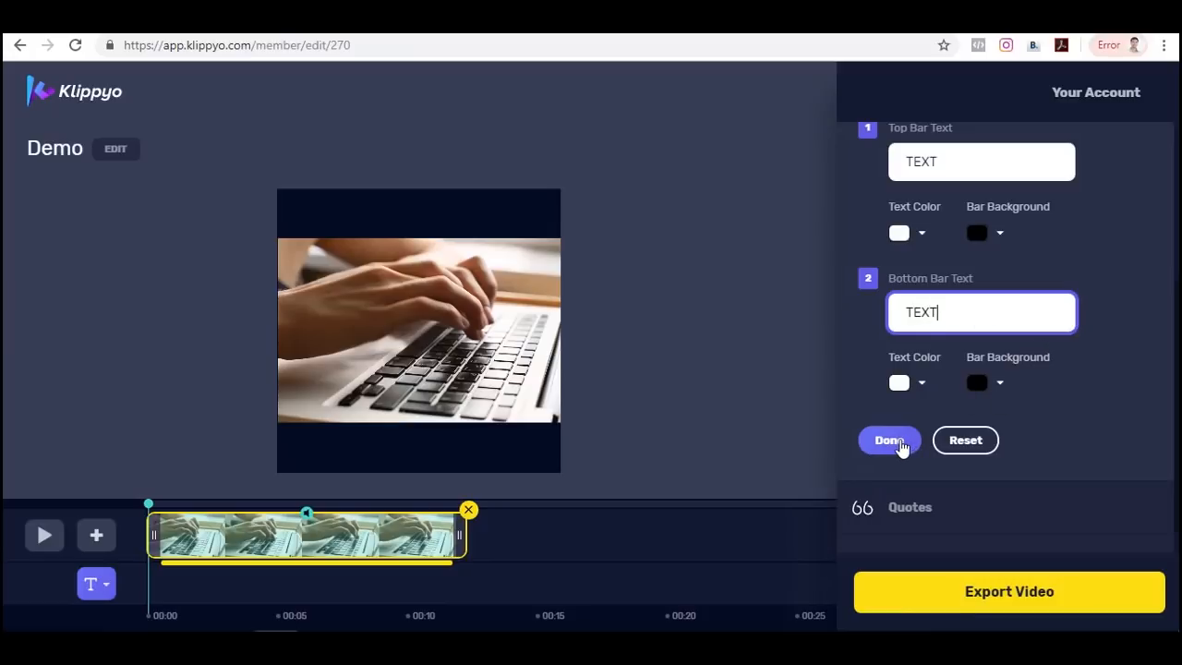
click(902, 448)
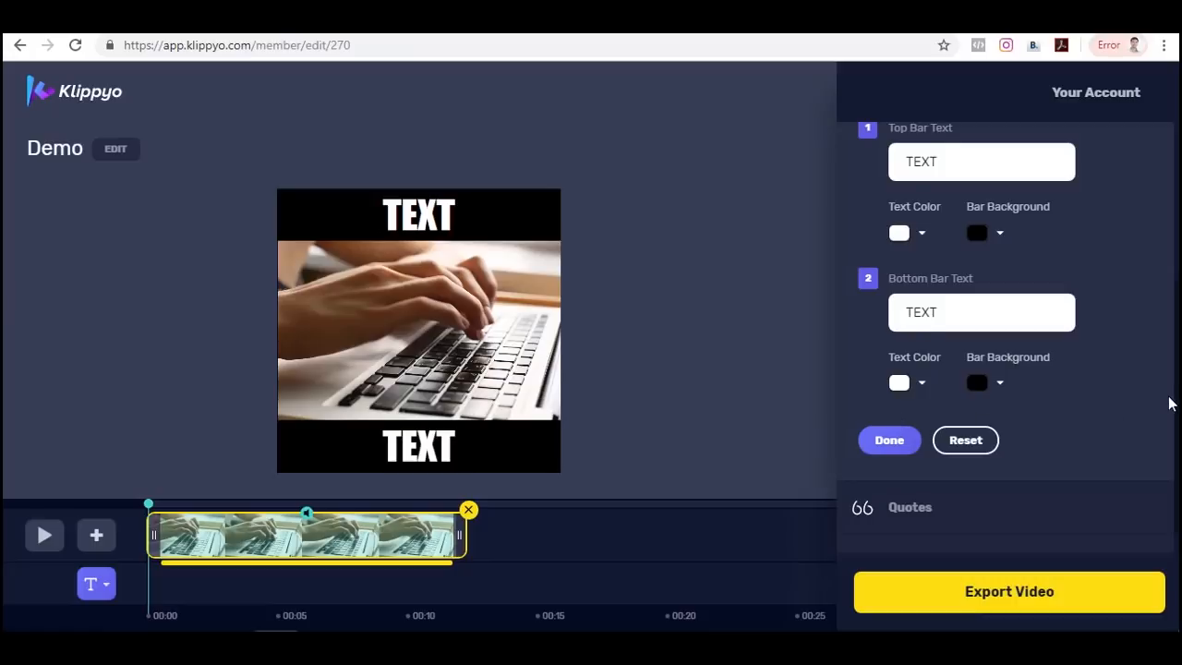
Open the video export dialog to view its options, and close it without exporting.
scroll(1169, 401, down, 1)
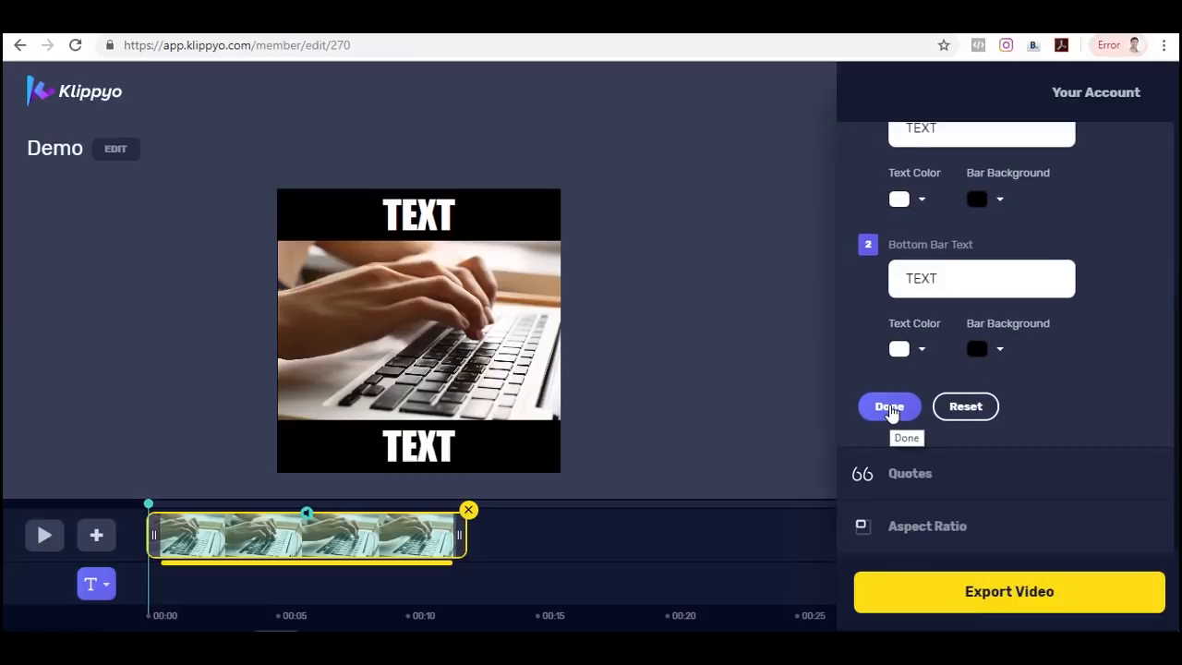
scroll(1133, 446, up, 5)
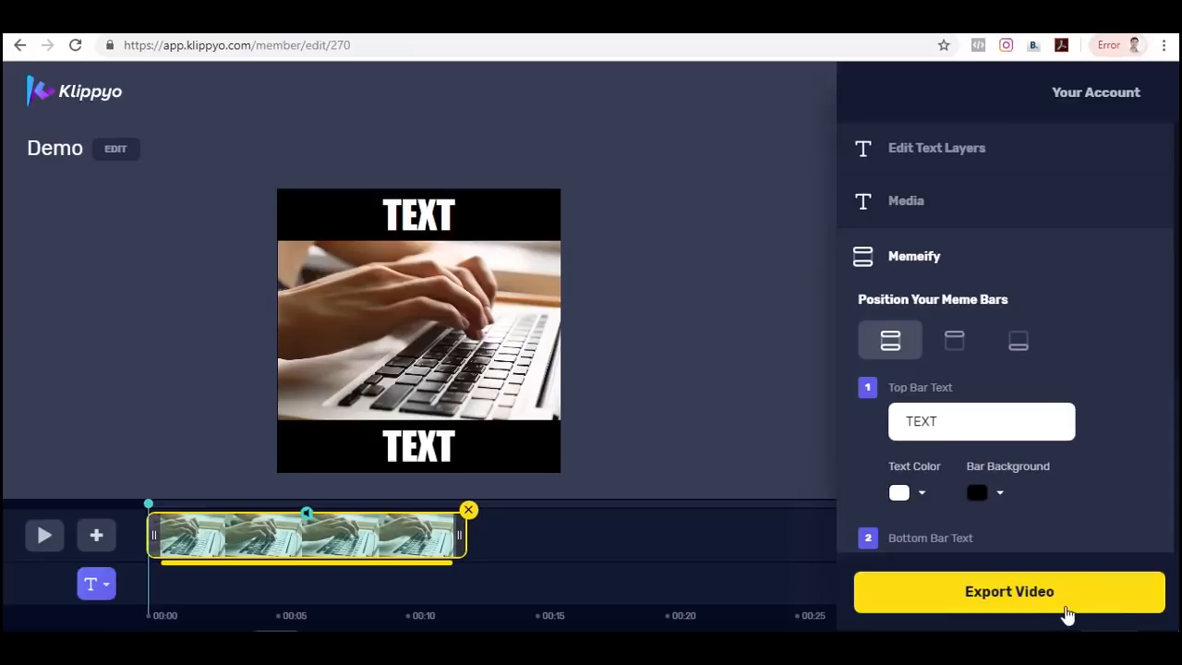
click(1029, 600)
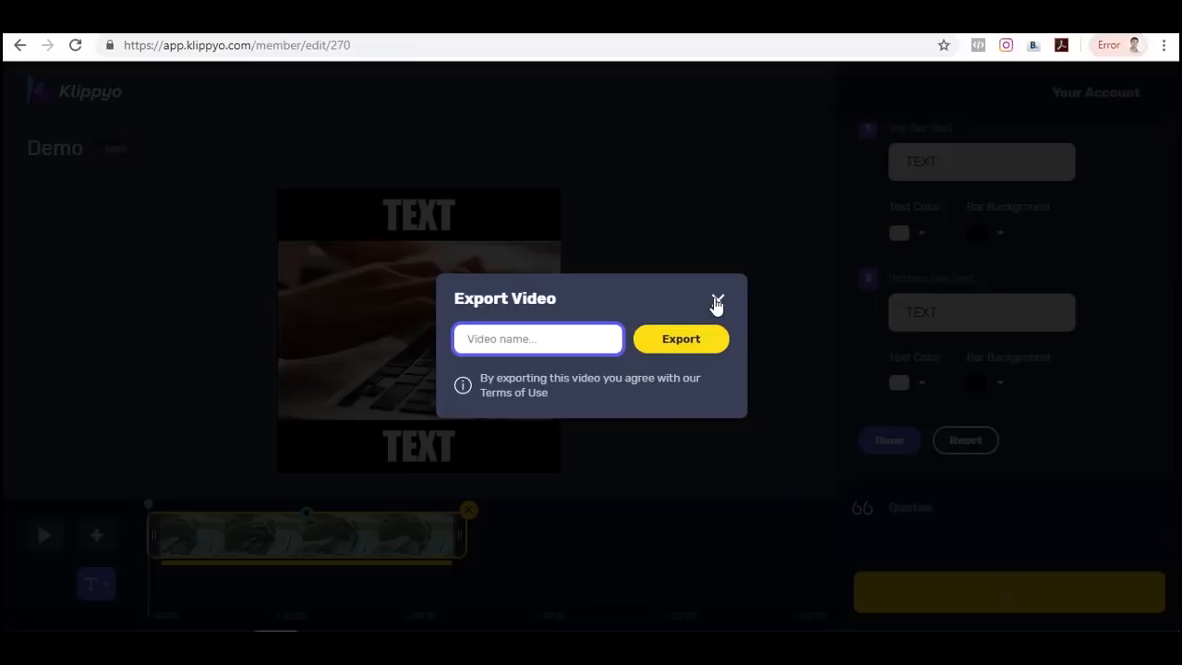
click(718, 301)
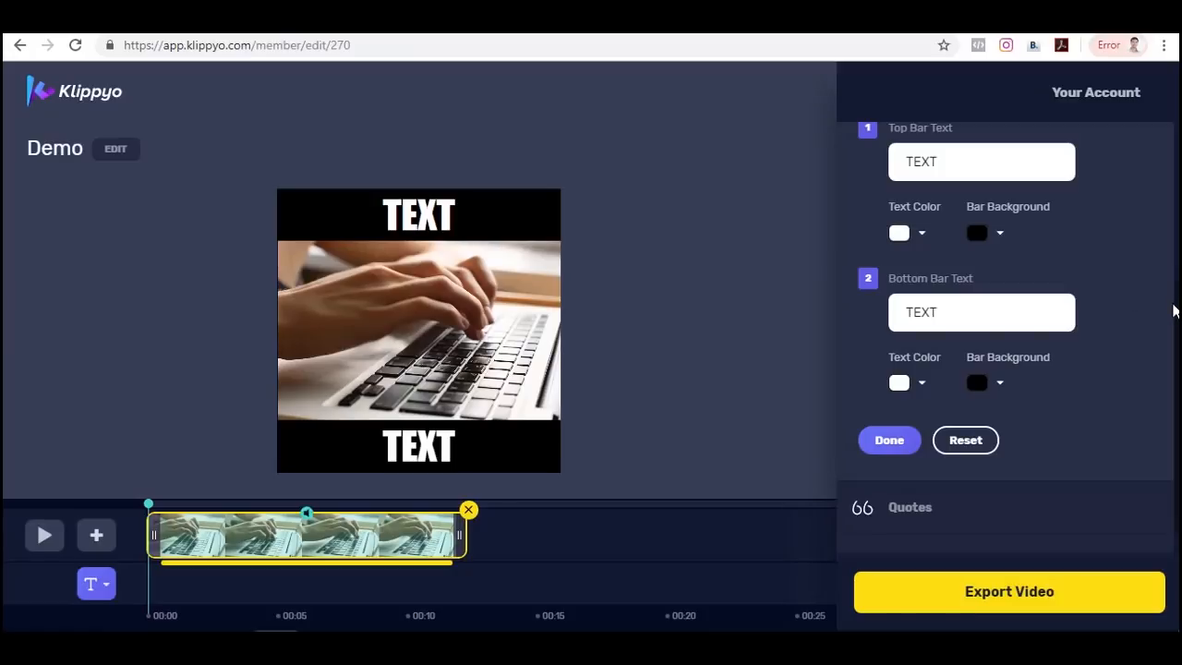
scroll(1178, 277, up, 2)
drag(1177, 254, 1178, 128)
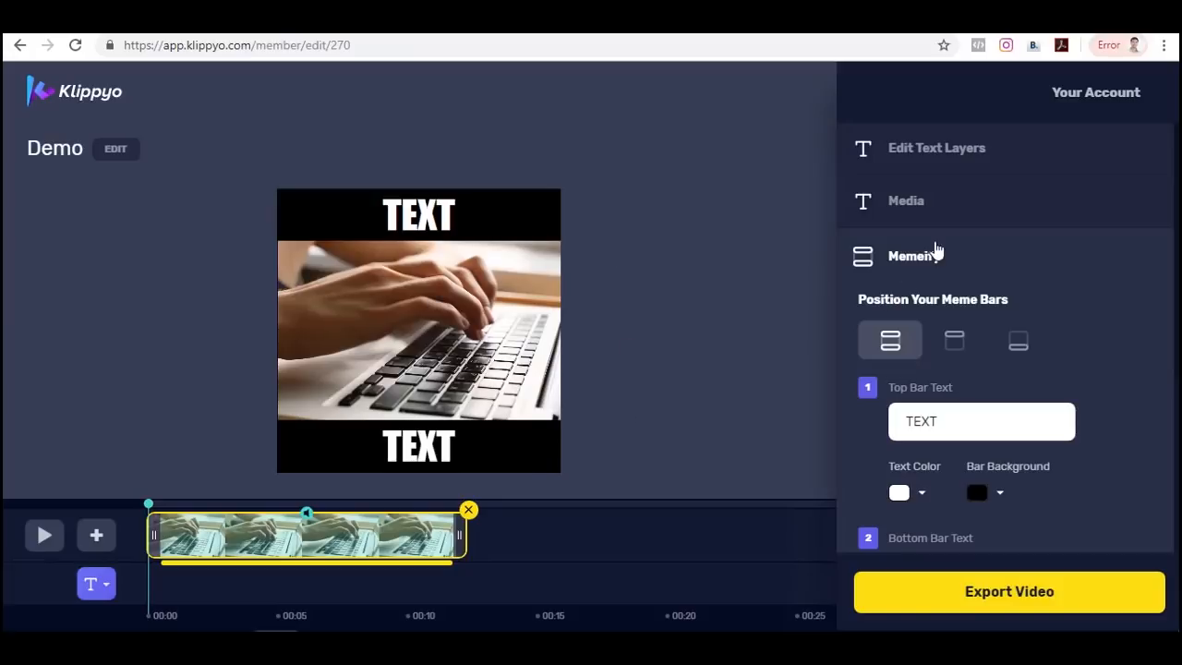
scroll(1060, 294, down, 3)
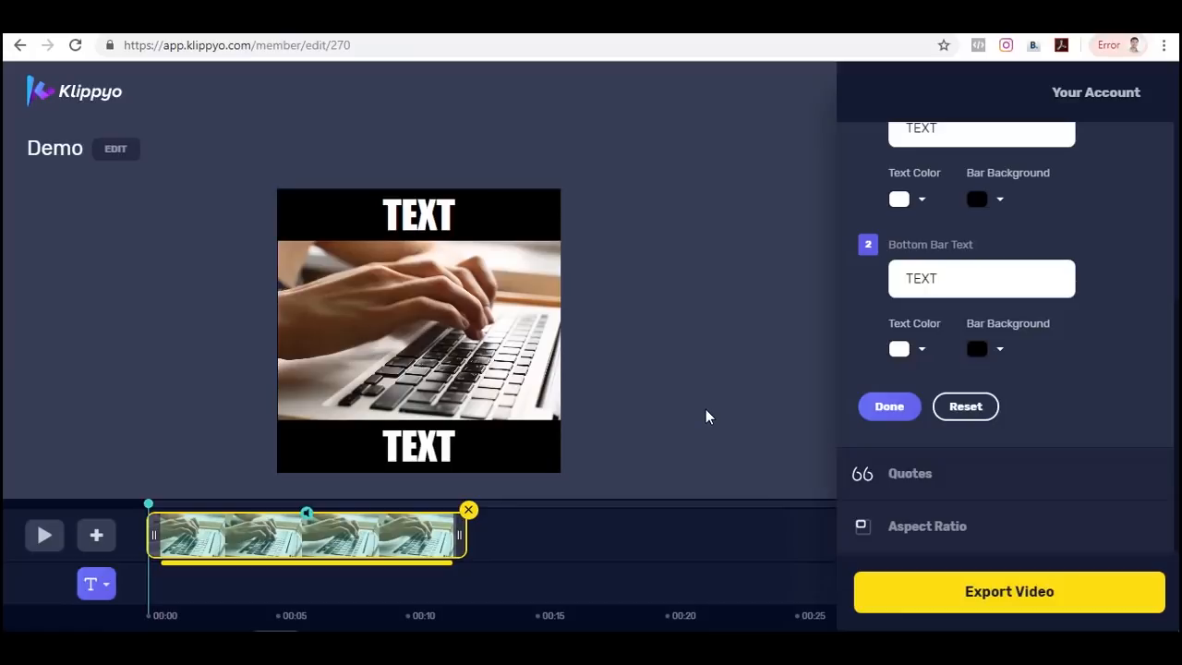
scroll(1150, 396, up, 3)
scroll(1145, 395, up, 1)
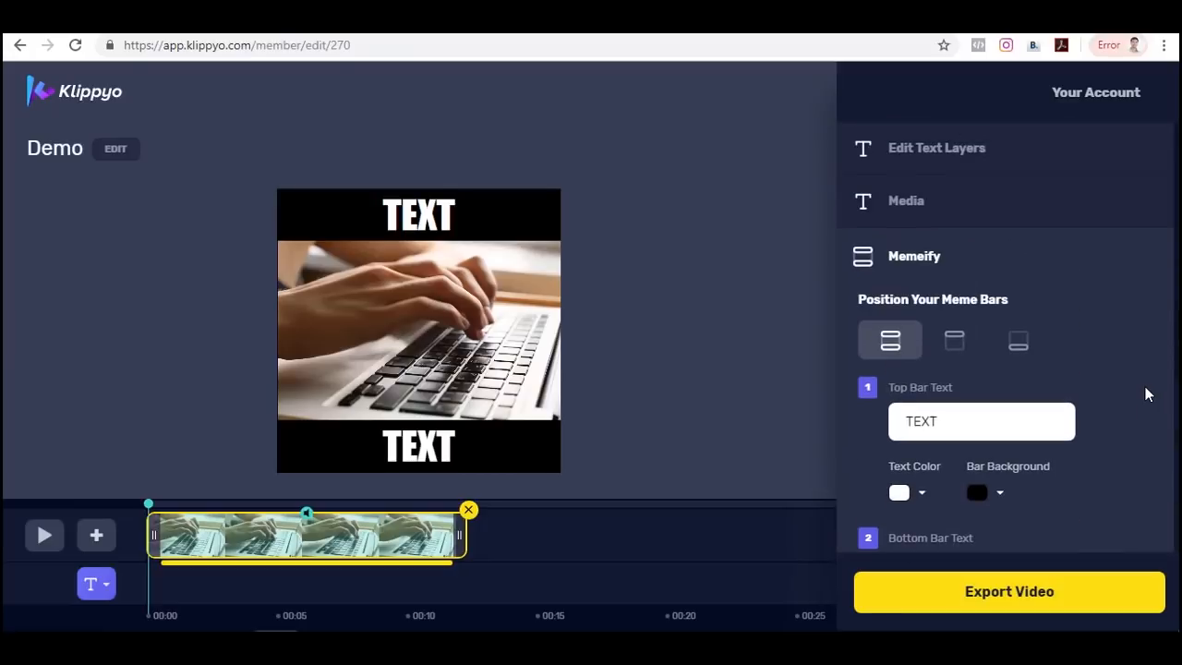